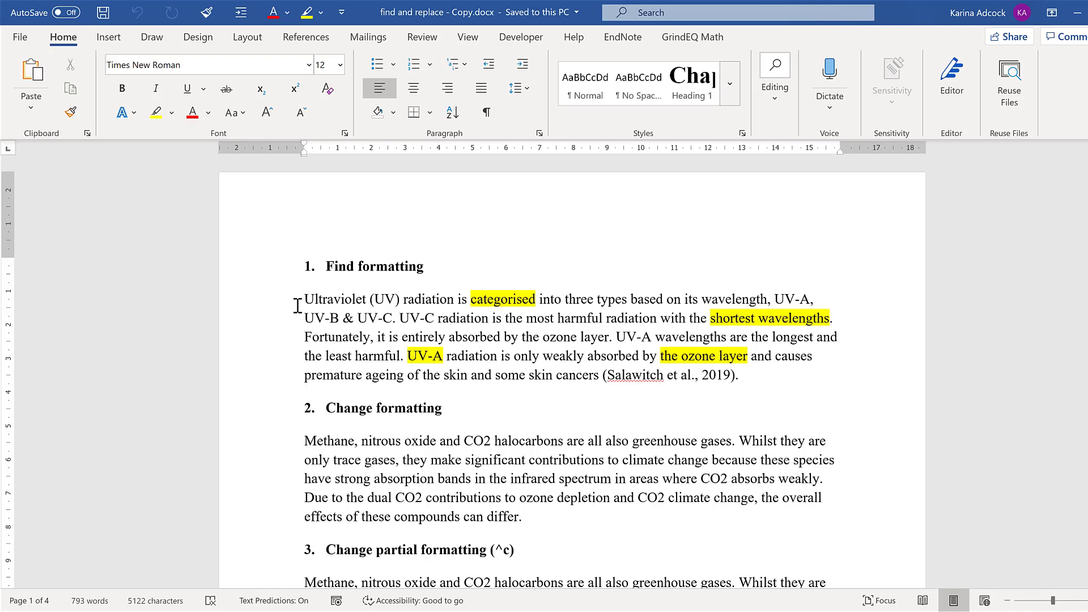
Step: Open the advanced search with its additional options and set highlighted formatting as the only search criterion
click(774, 98)
click(799, 145)
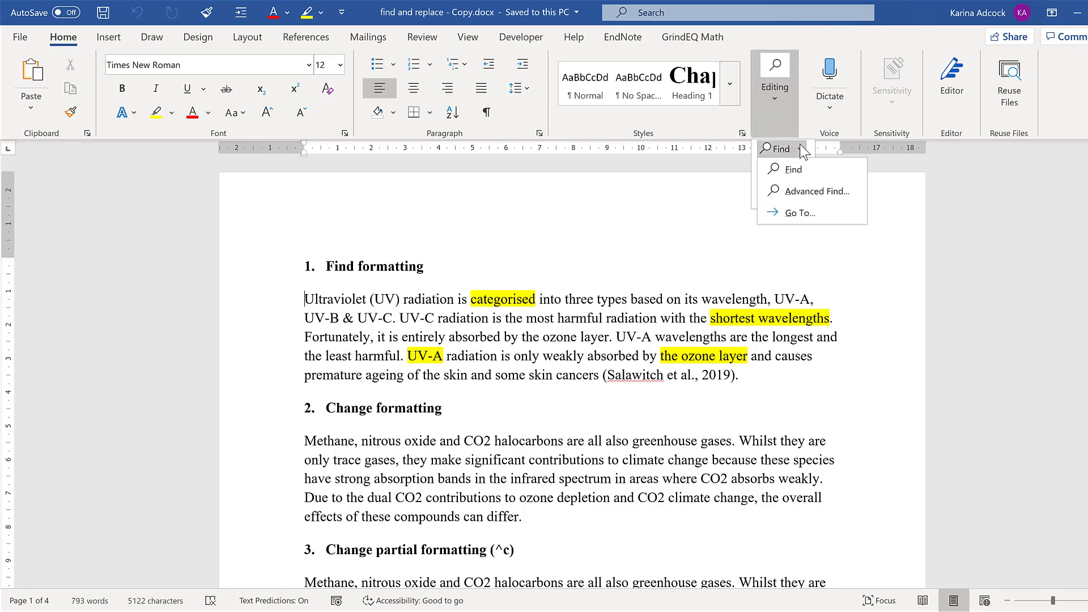
click(829, 194)
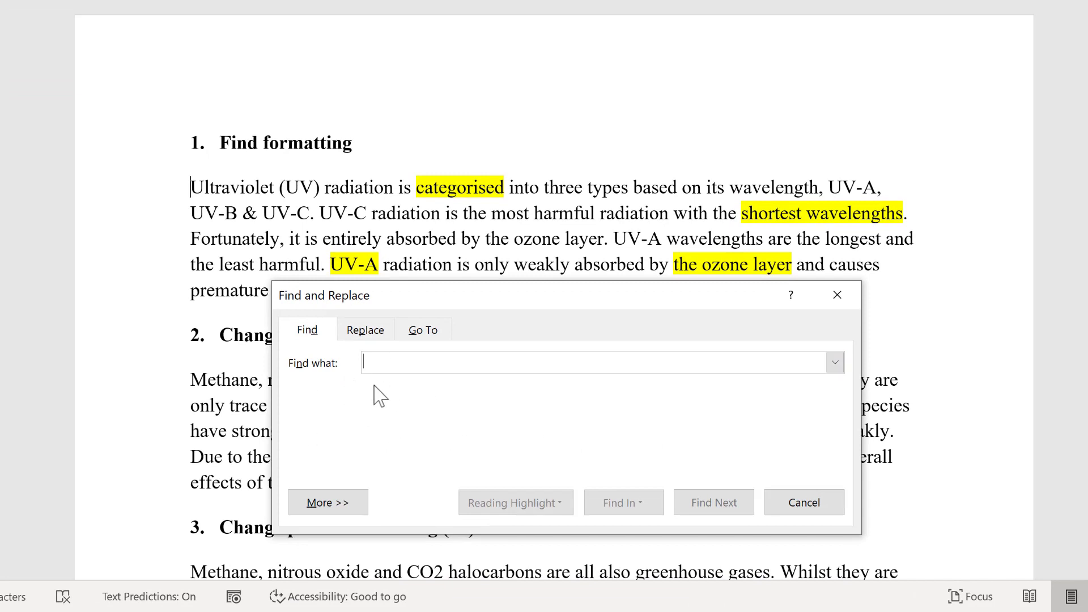
drag(434, 303, 442, 34)
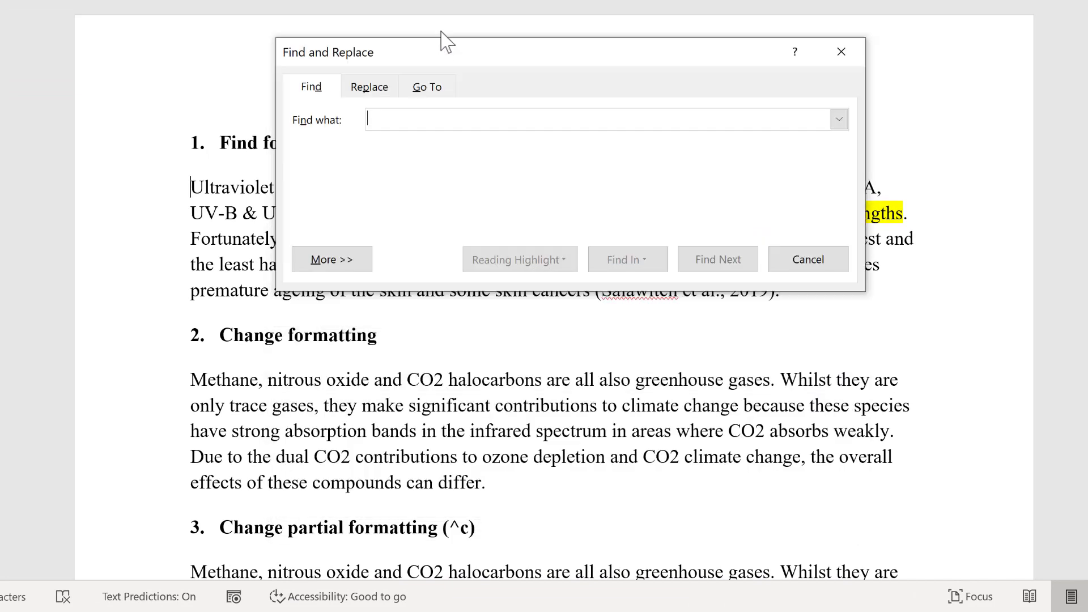
click(342, 243)
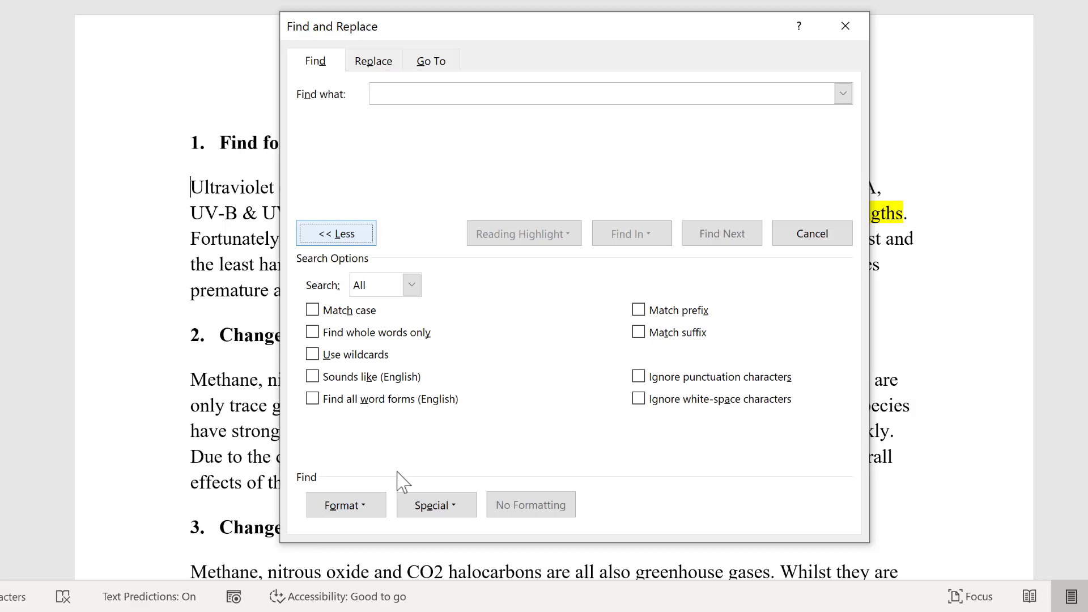
click(365, 517)
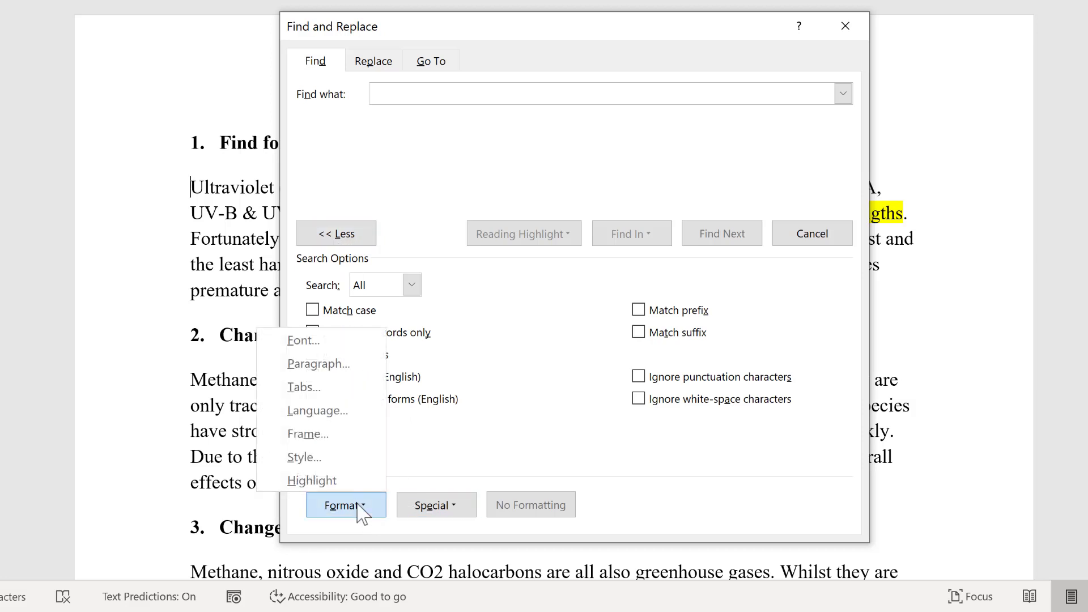
click(344, 480)
Step: Step through each highlighted passage in the paragraph under "Find formatting"
drag(489, 28, 459, 346)
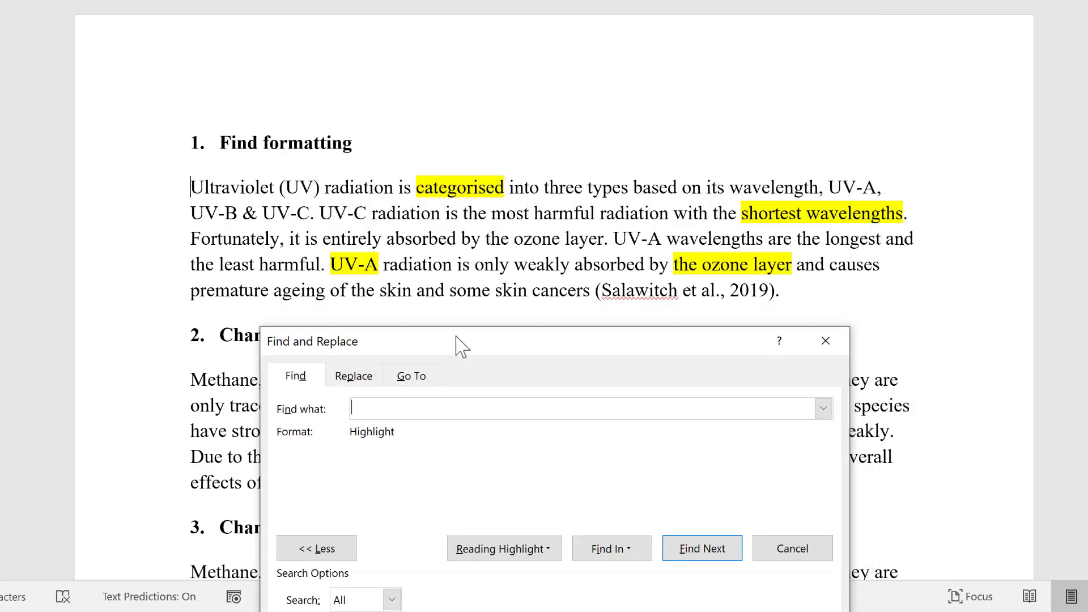
click(693, 551)
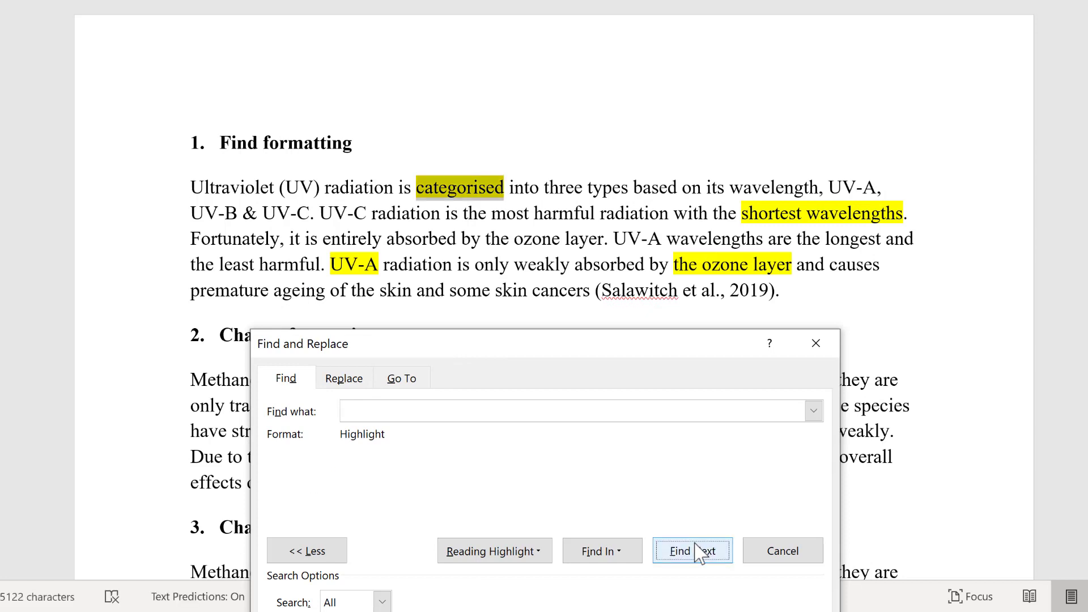
click(693, 551)
click(692, 551)
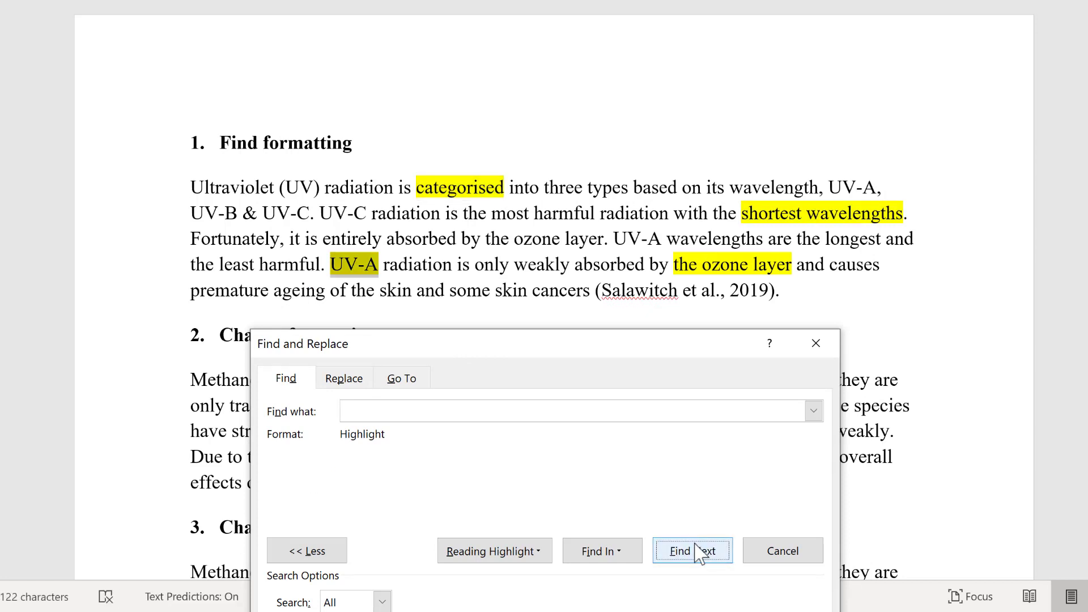
click(693, 551)
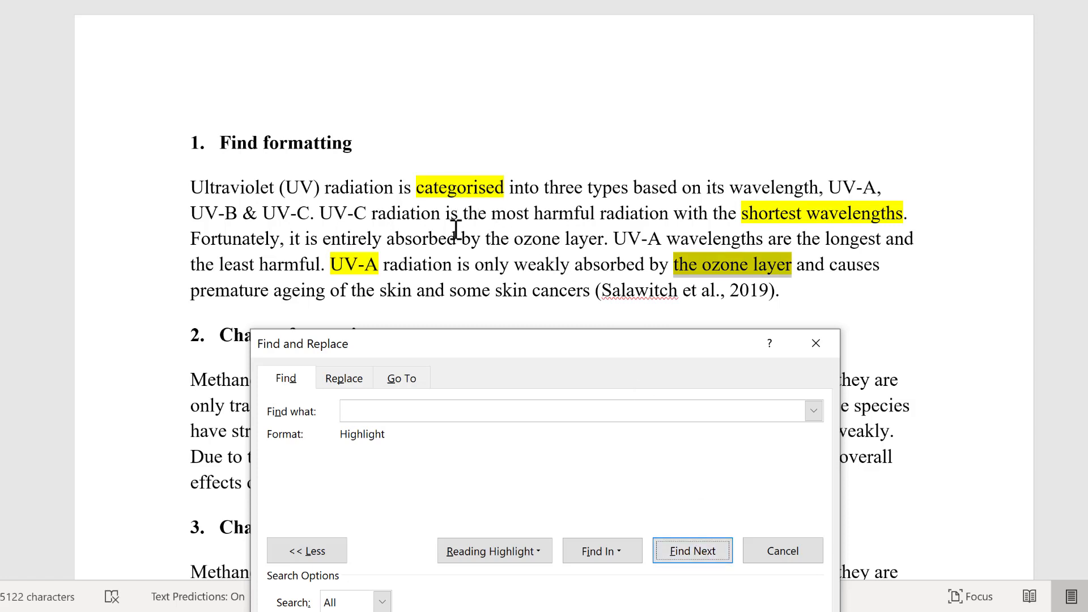
Step: Look over the other formatting types available as search criteria and close the Find and Replace dialog
drag(485, 342, 538, 1)
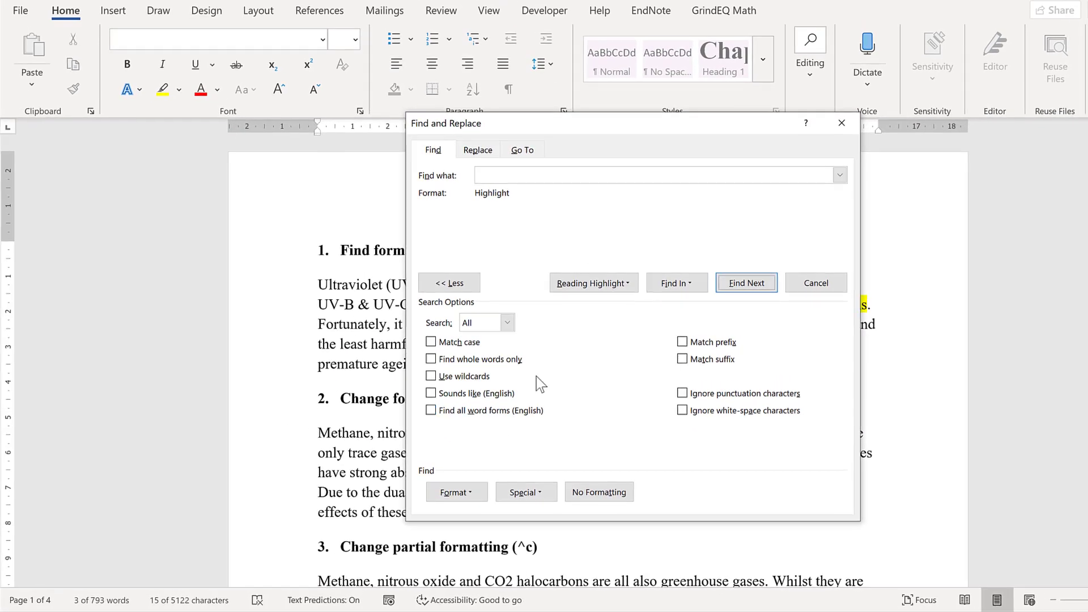
click(478, 488)
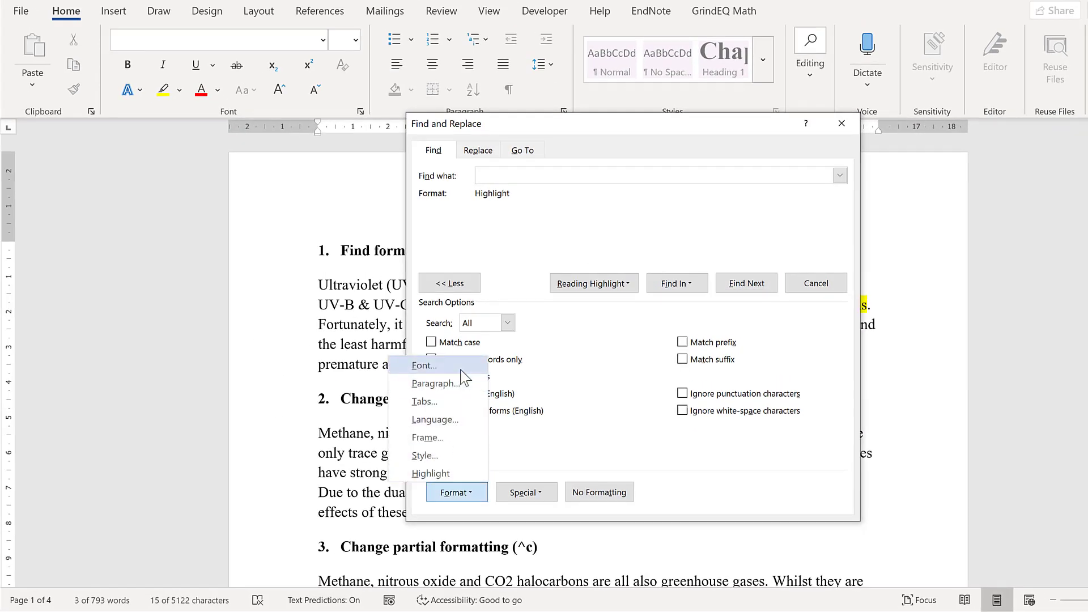
click(597, 248)
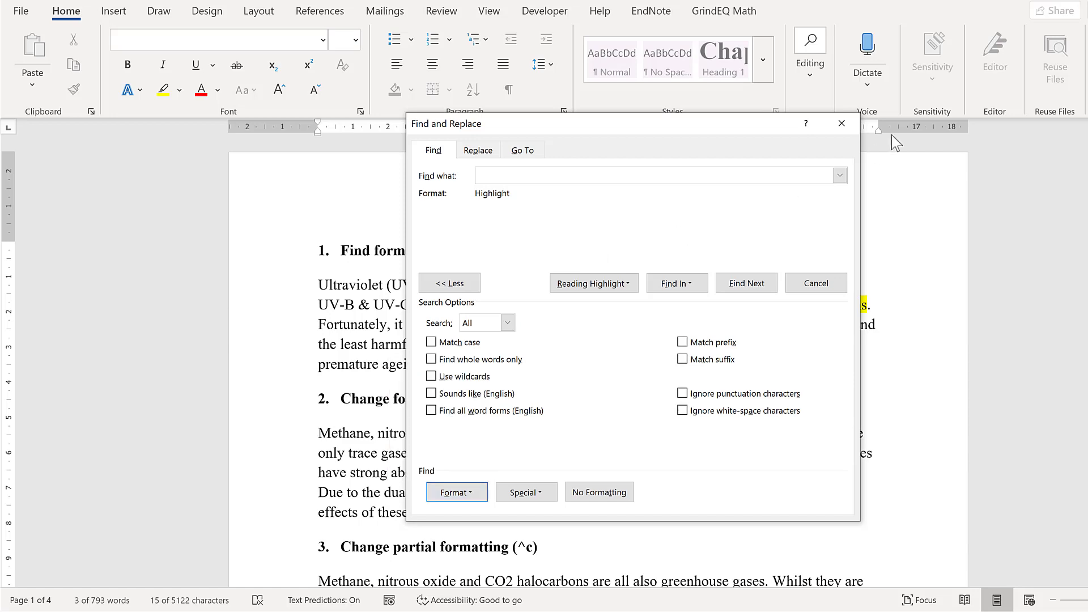
click(849, 129)
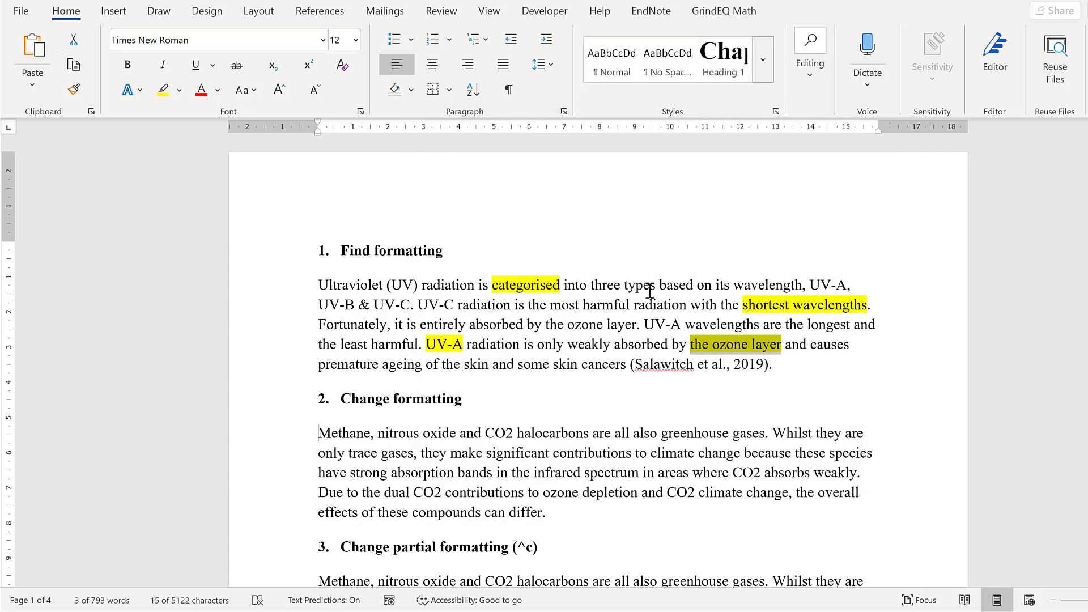
Step: Set up a replace operation with the old highlight criterion cleared and "CO2" as the text to find
click(649, 291)
scroll(650, 291, down, 3)
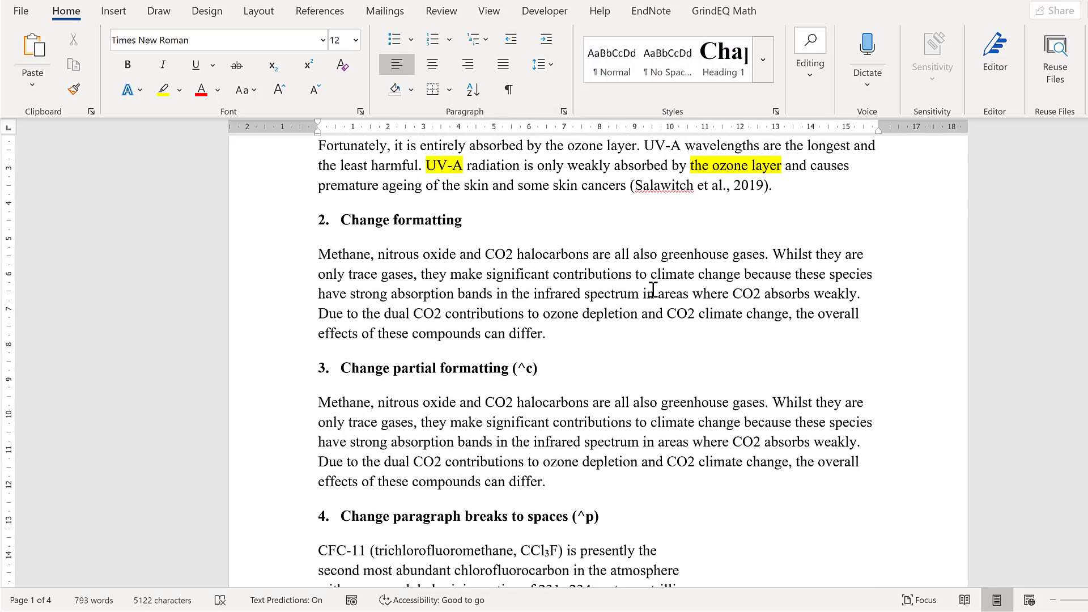
scroll(646, 289, down, 1)
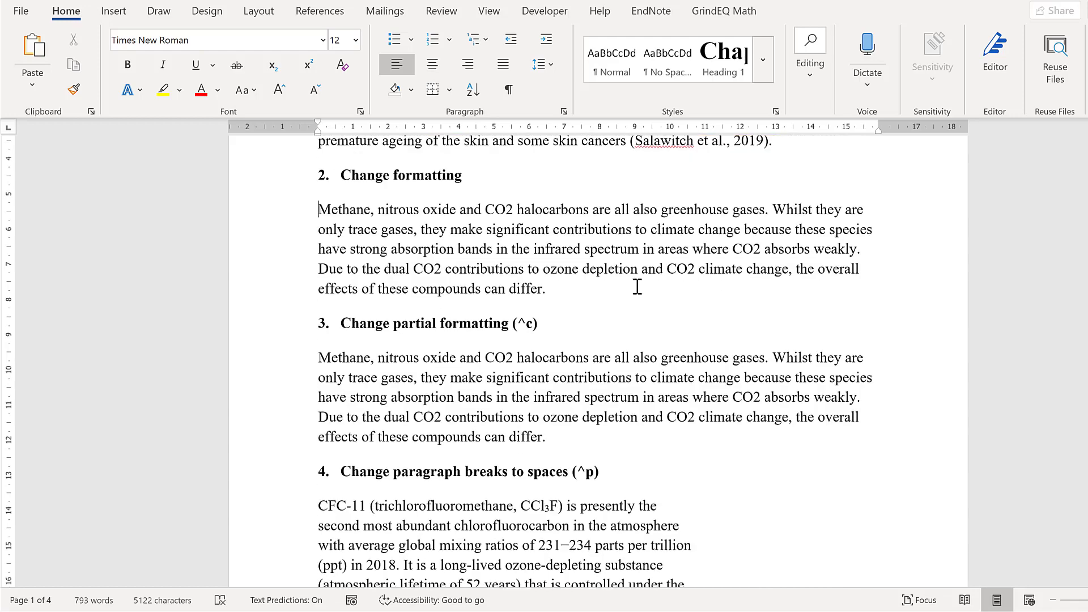
click(818, 80)
click(824, 147)
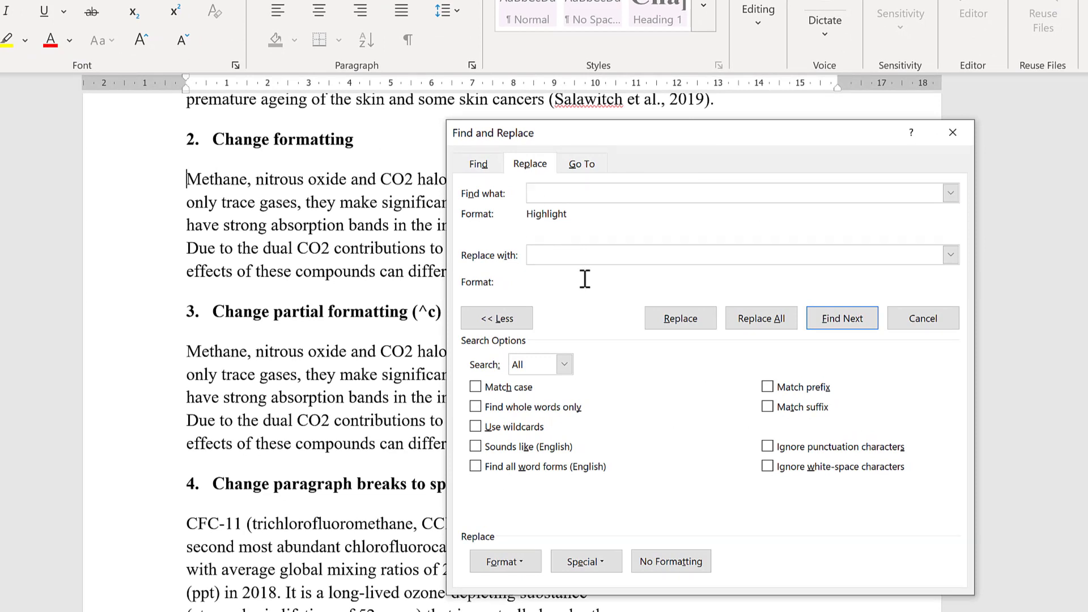
click(679, 574)
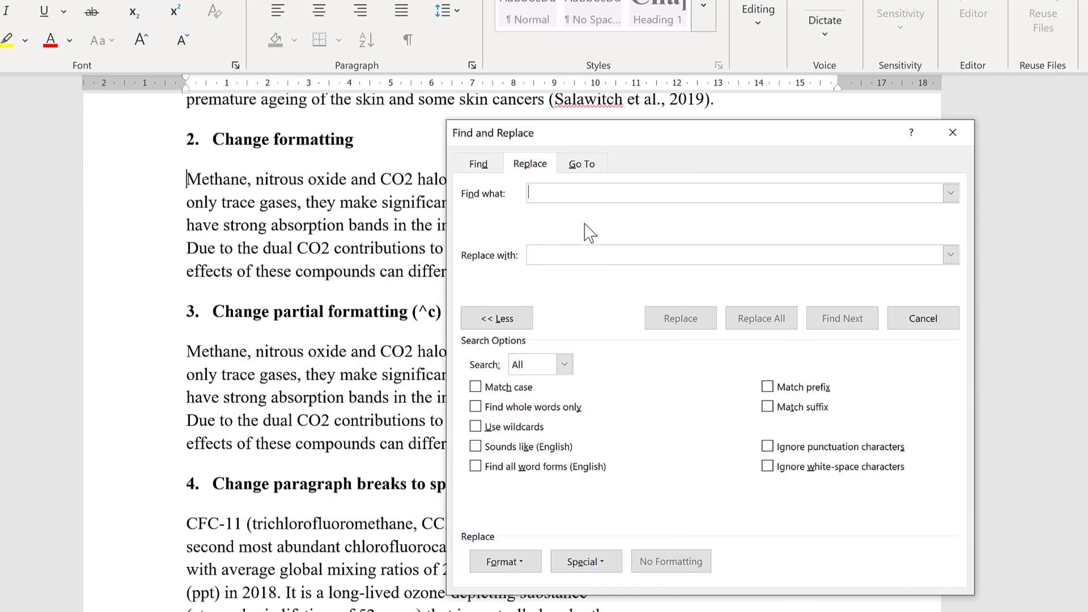
text(CO2)
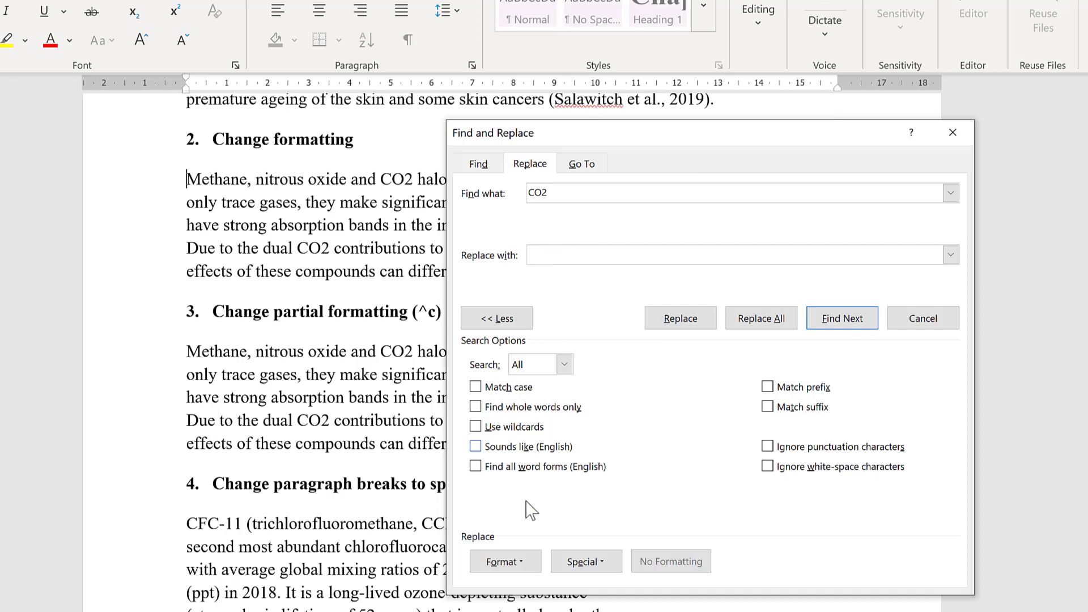
Step: Set the replacement formatting to the Bold font style, leaving the replacement text empty
click(524, 562)
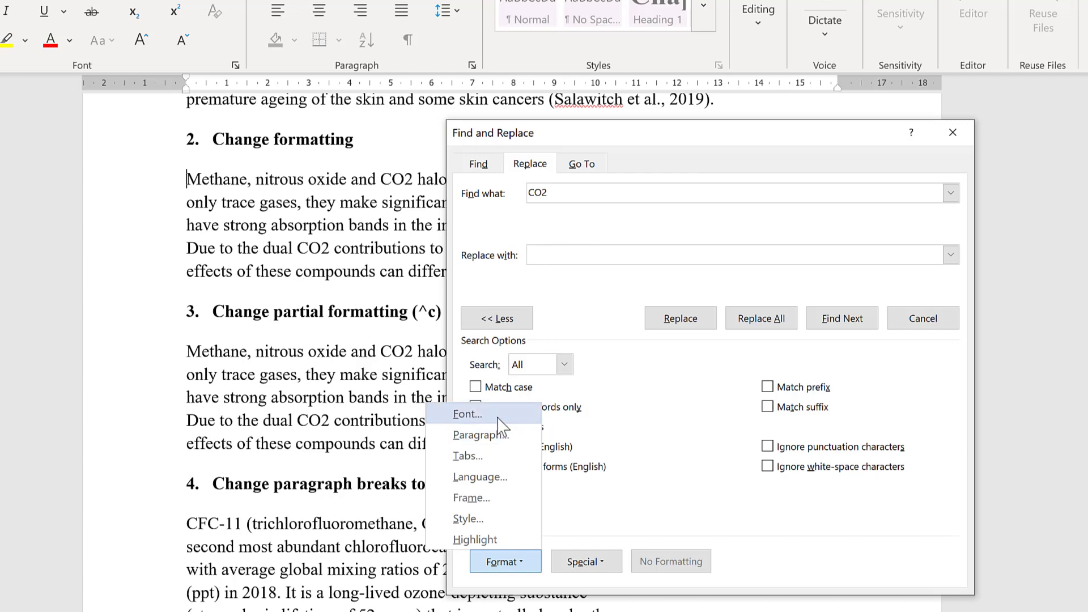
click(468, 414)
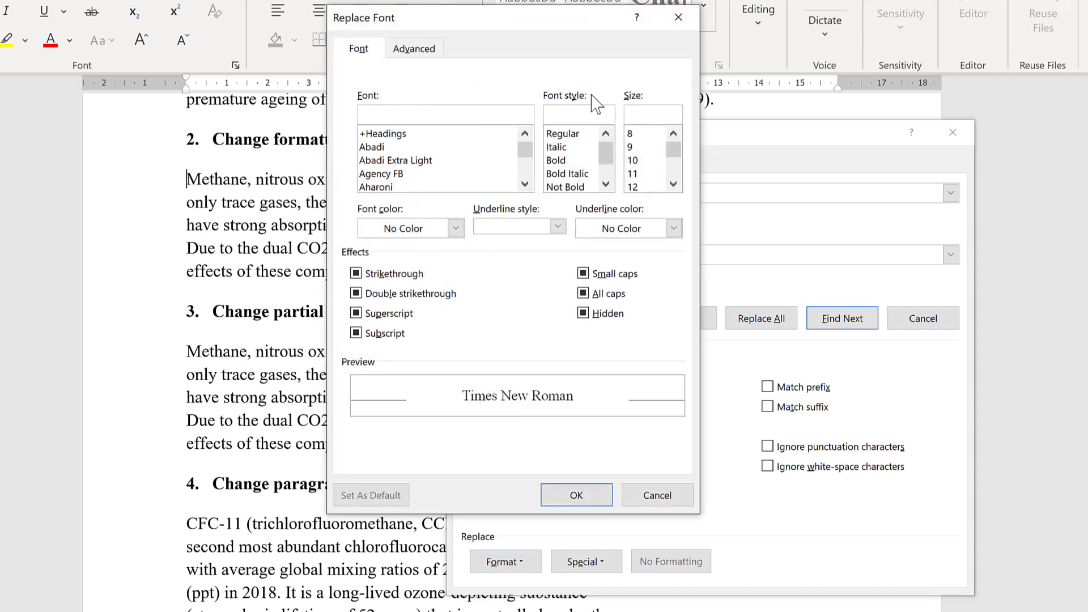
click(567, 161)
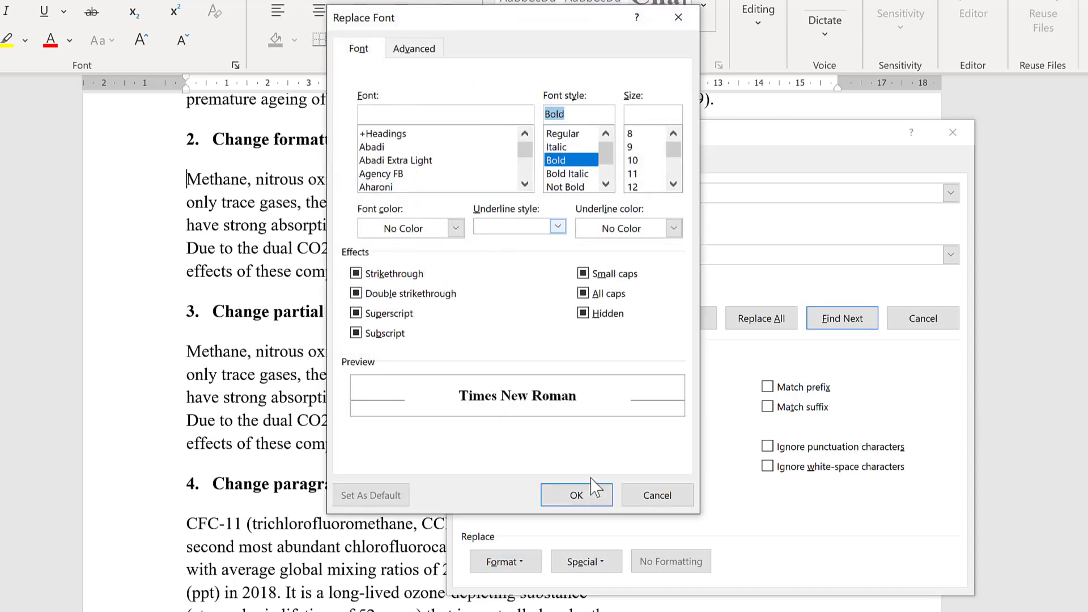
click(591, 497)
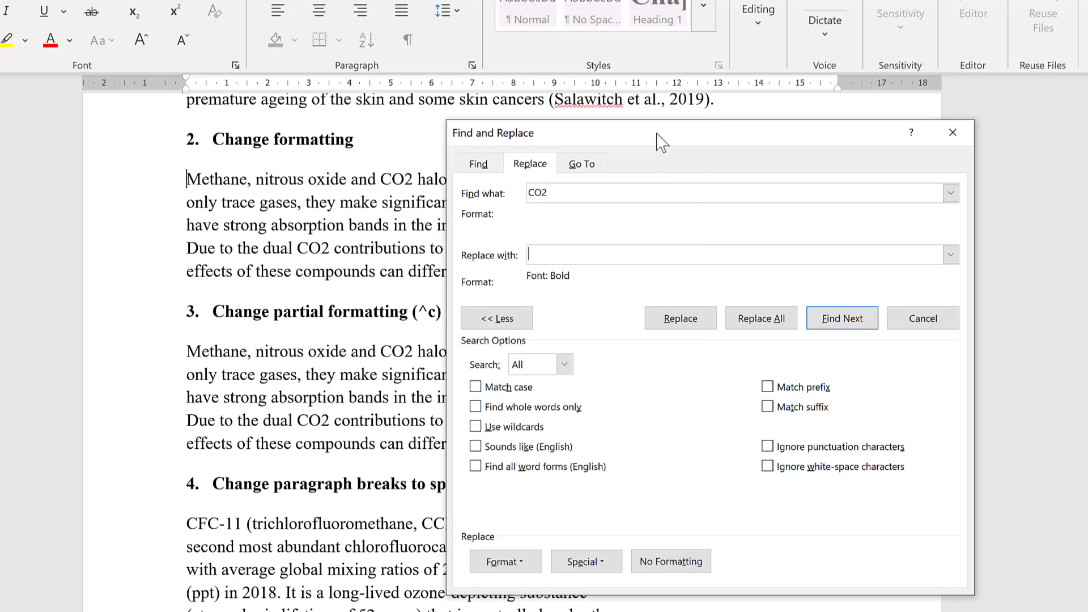
Step: Replace the CO2 occurrences one by one with bold ones in the paragraph under "Change formatting"
drag(657, 137, 572, 245)
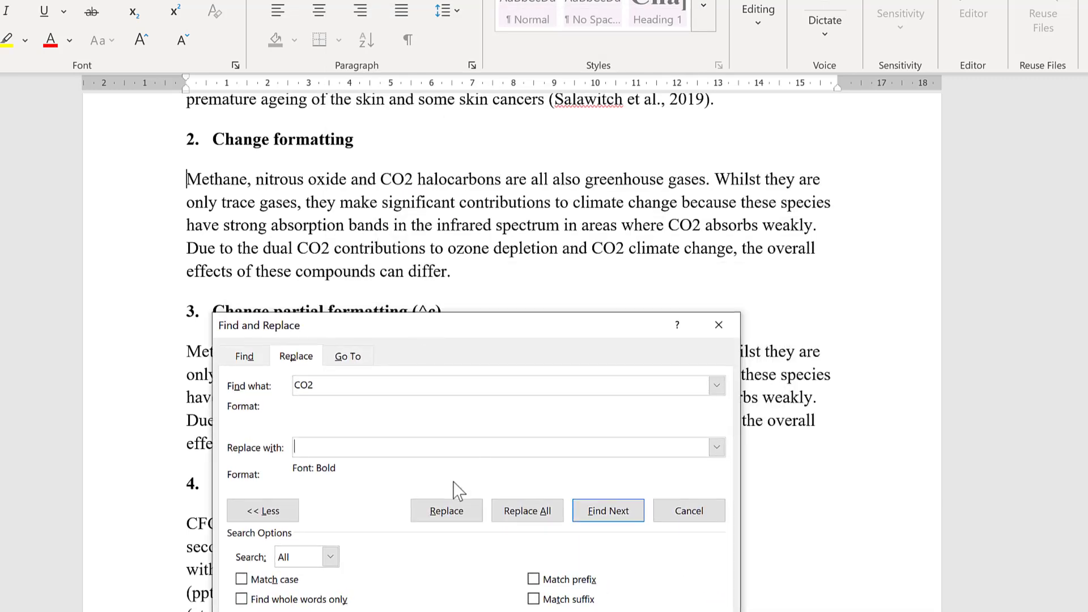
click(446, 510)
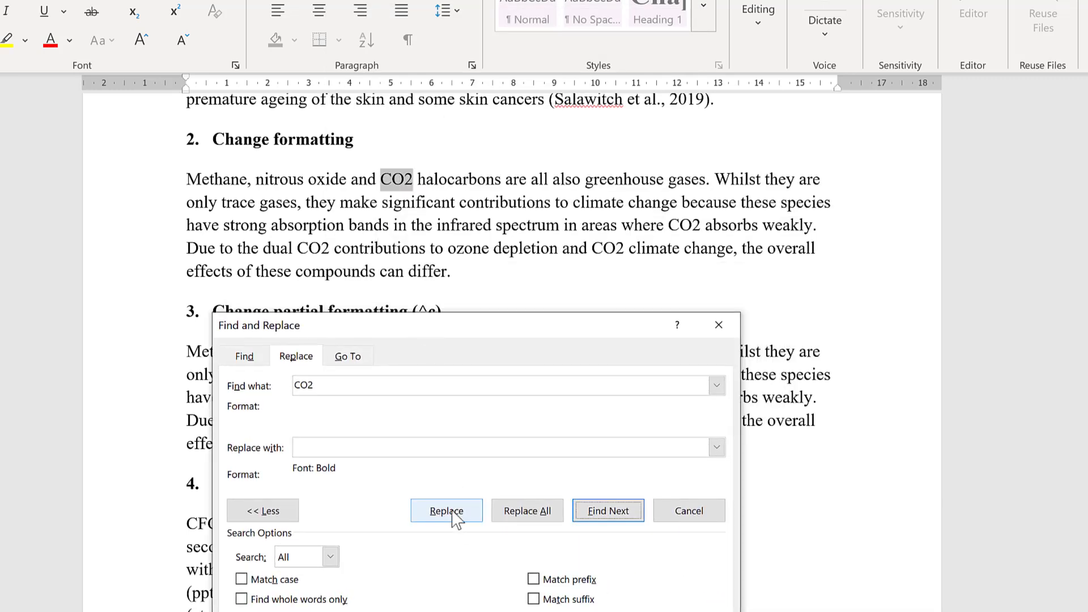
click(457, 519)
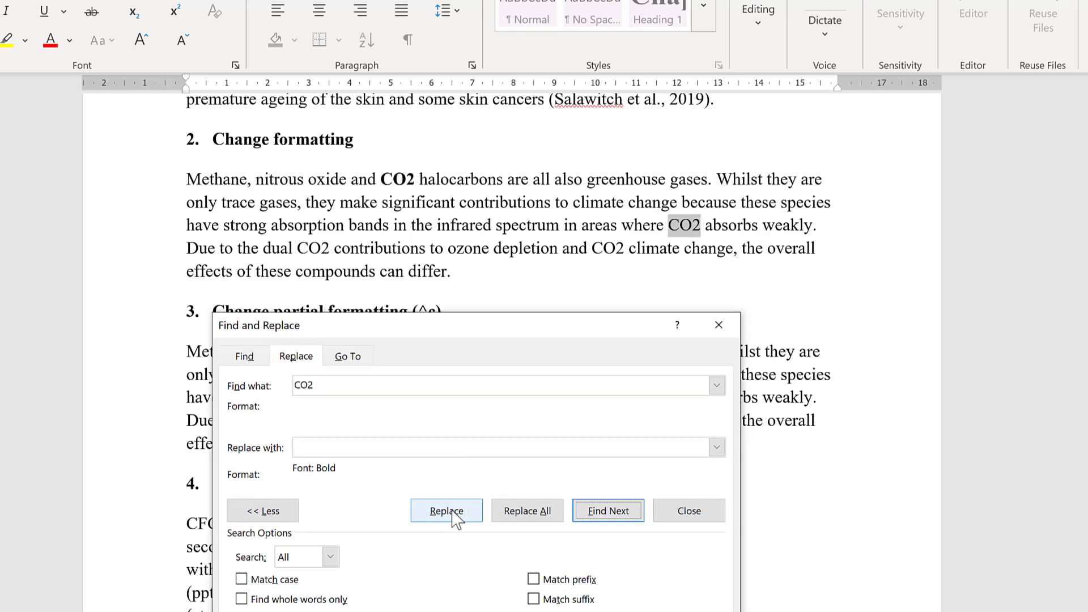
click(457, 520)
click(457, 519)
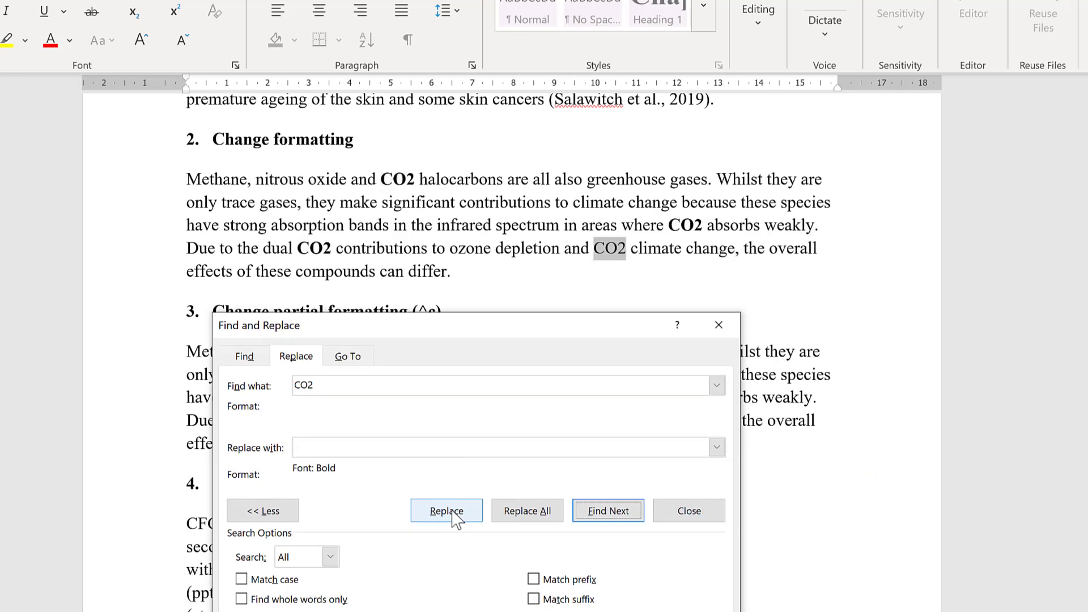
click(456, 519)
Step: Look over the other formatting types available for the replacement and close the Find and Replace dialog
drag(469, 203, 509, 132)
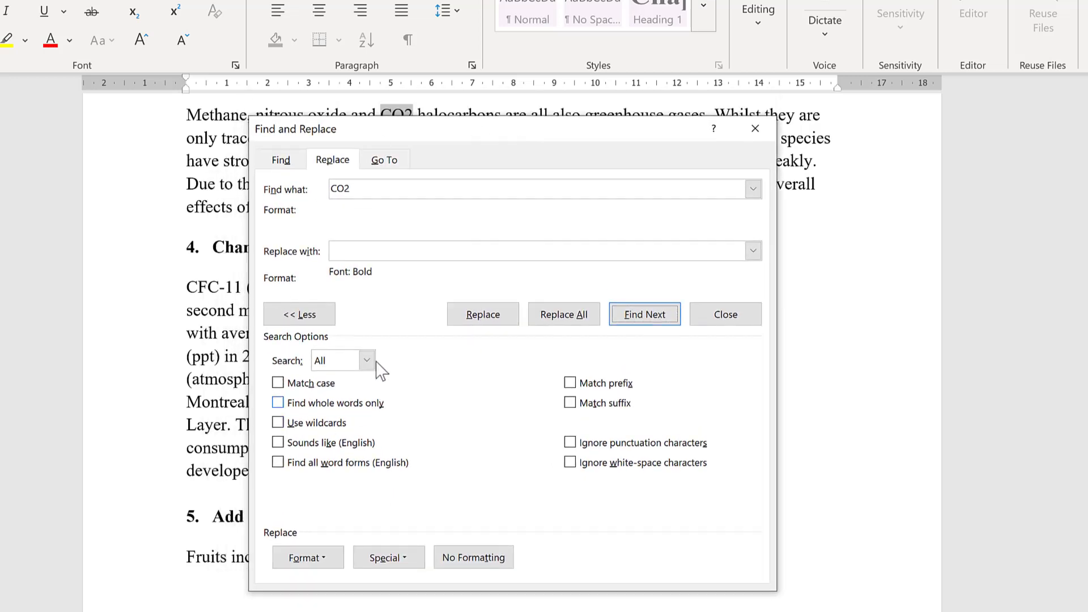
click(327, 553)
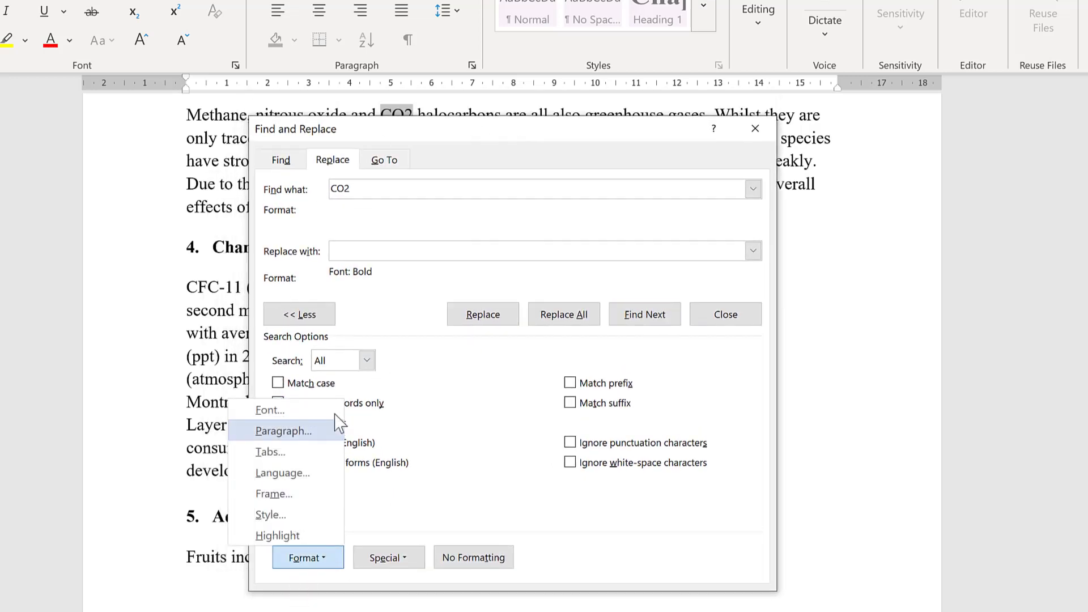
click(335, 221)
click(755, 129)
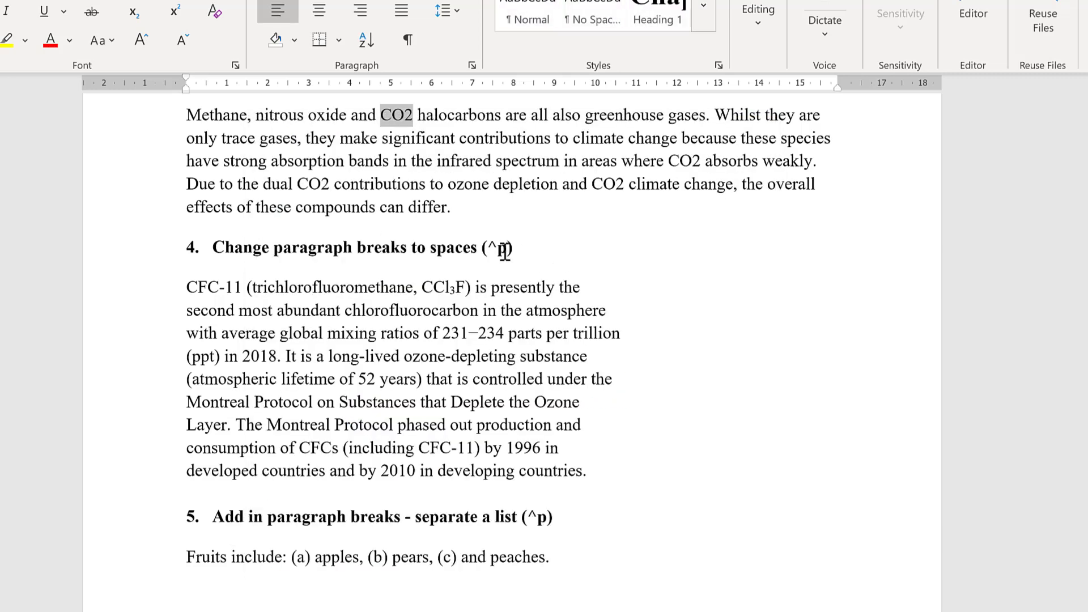
Step: Make the 2 subscript in the first CO2 under "Change partial formatting (^c)" and copy the formatted CO₂
click(475, 210)
scroll(474, 210, up, 2)
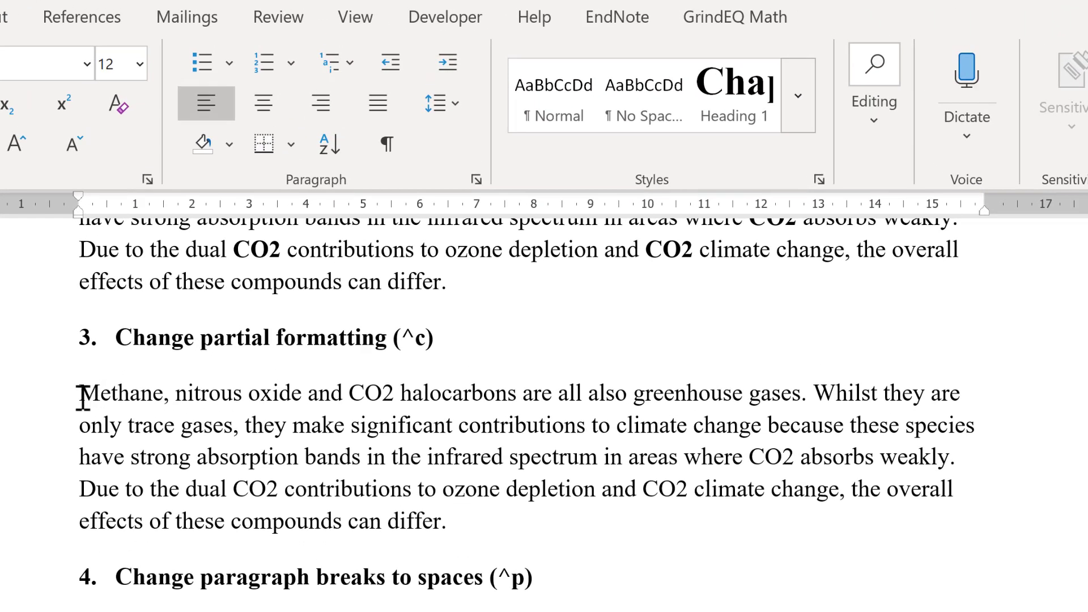
click(172, 244)
drag(395, 393, 385, 392)
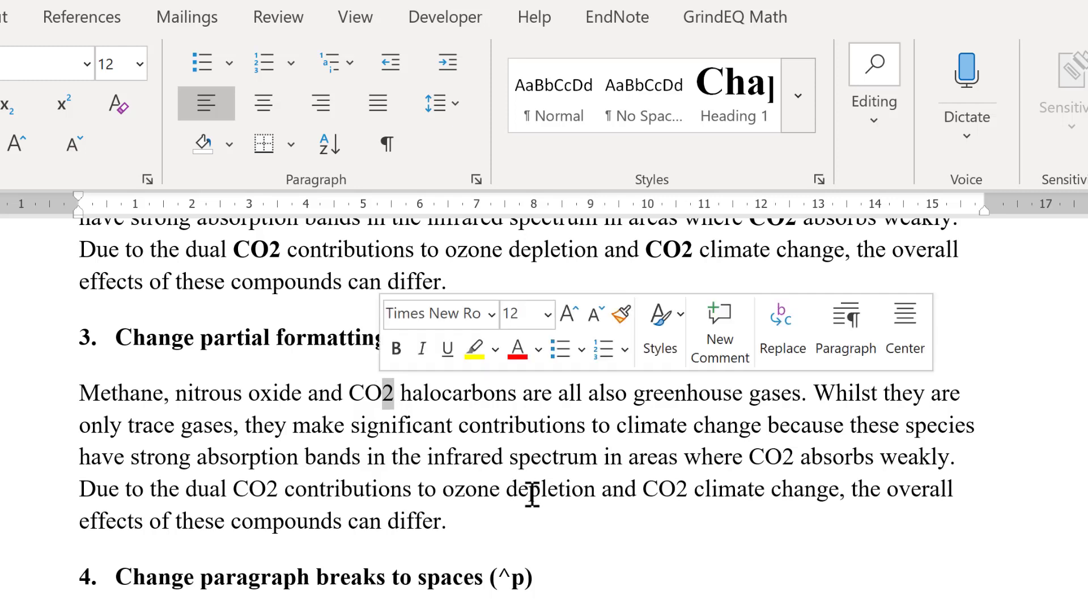
key(ctrl+equal)
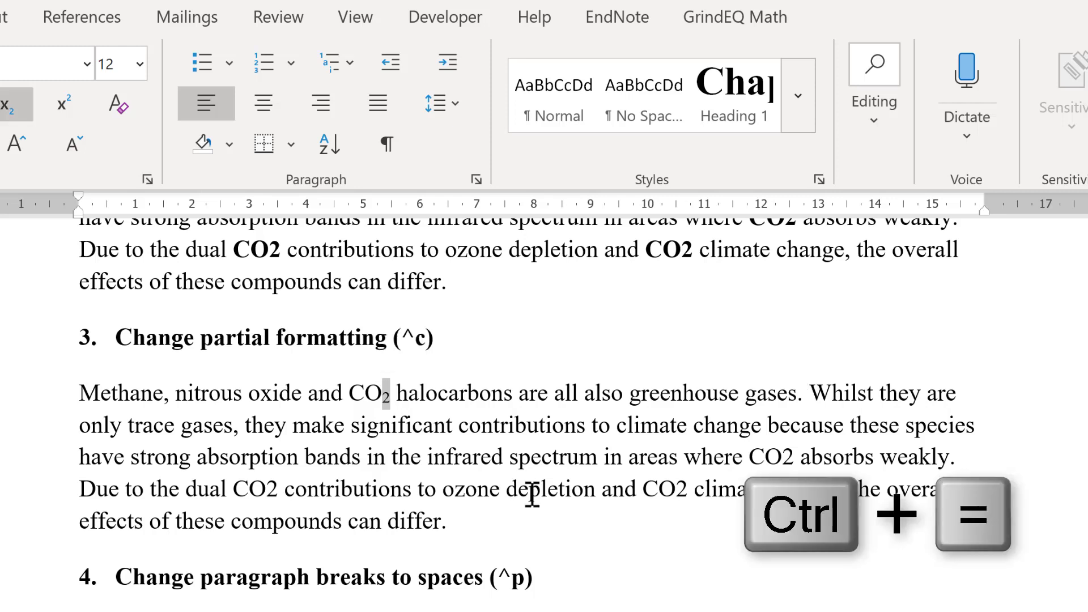
click(352, 424)
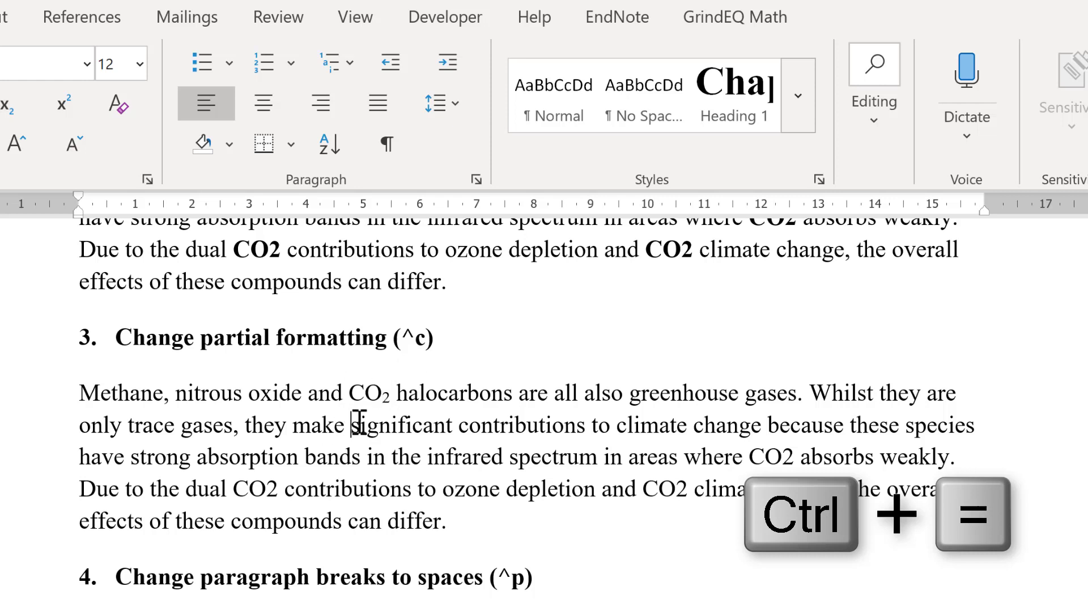
drag(350, 393, 390, 391)
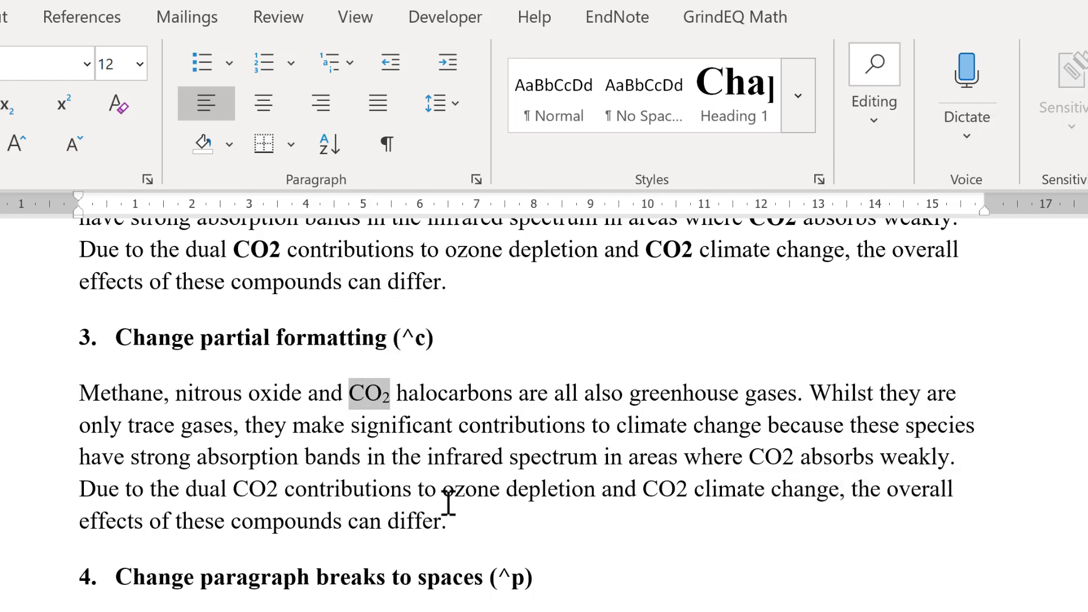
key(ctrl+c)
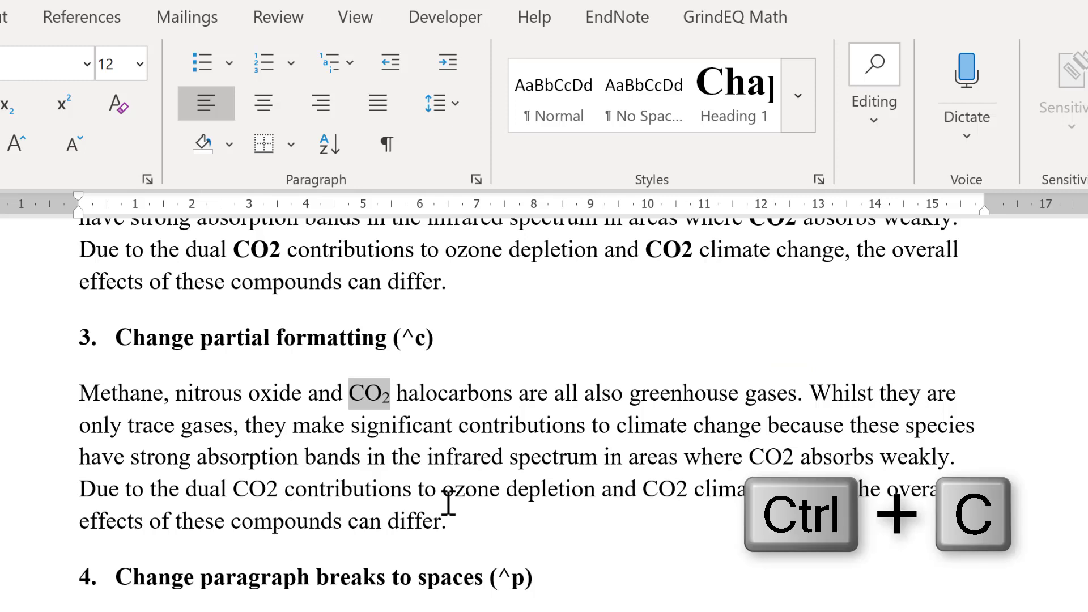
Step: Place the cursor at the start of the paragraph under "Change partial formatting (^c)" and open Find and Replace for replacing
click(396, 395)
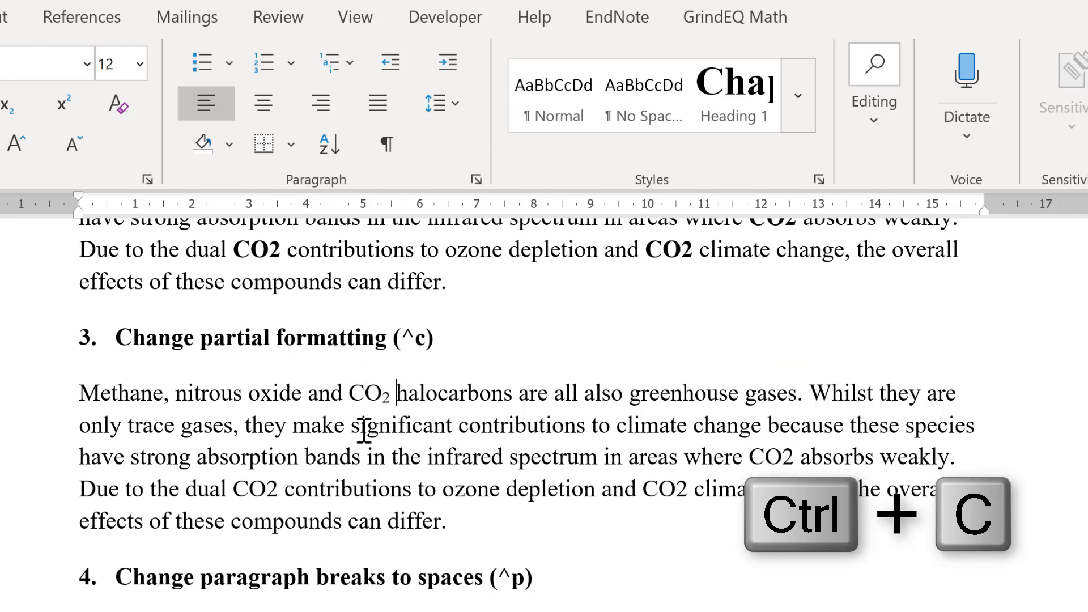
click(80, 393)
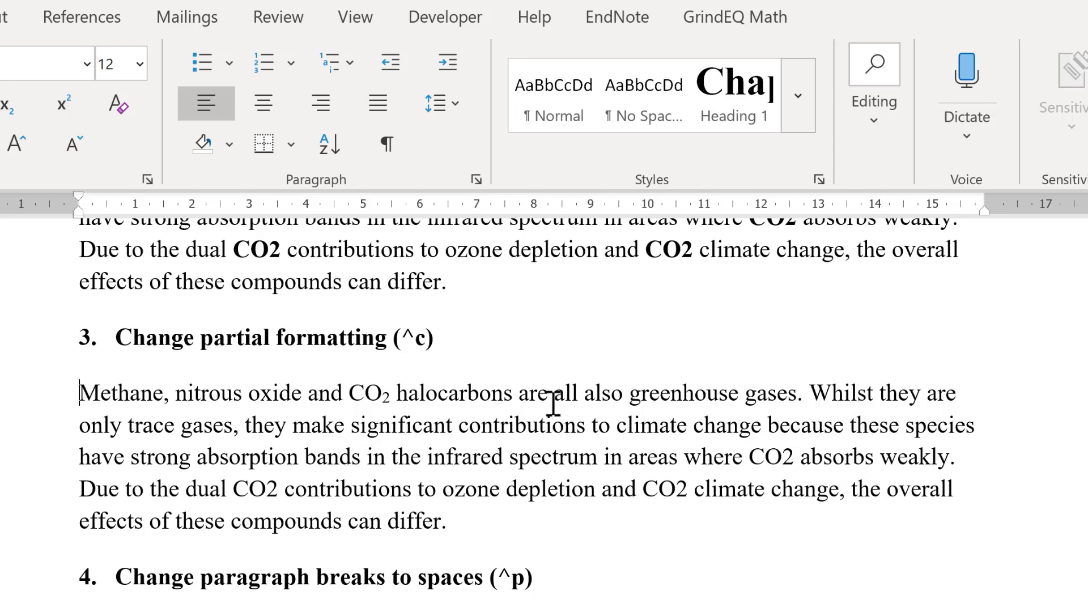
click(851, 152)
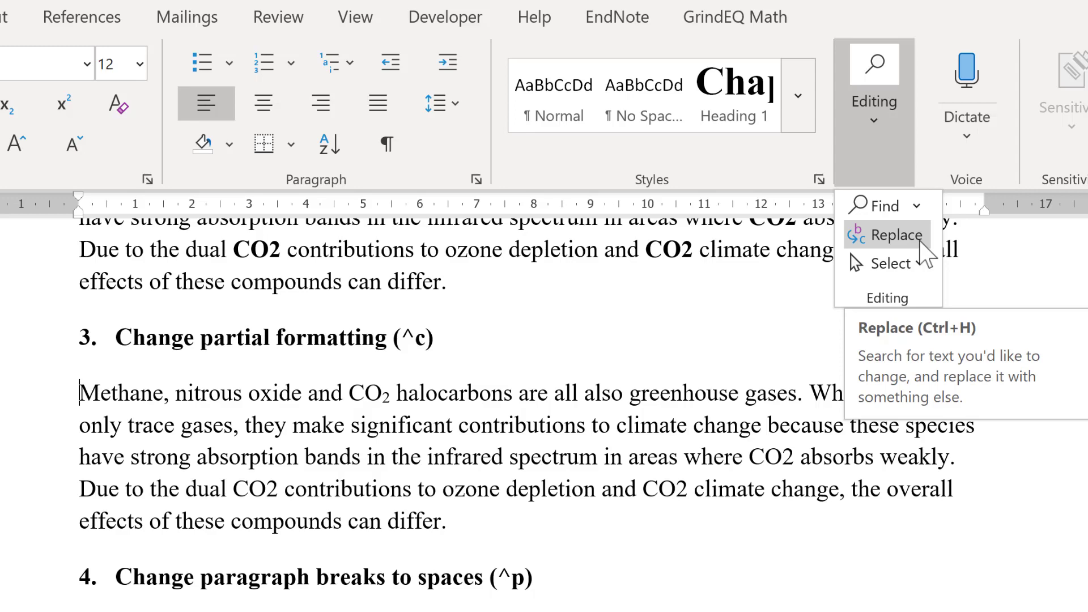
click(68, 383)
key(ctrl+h)
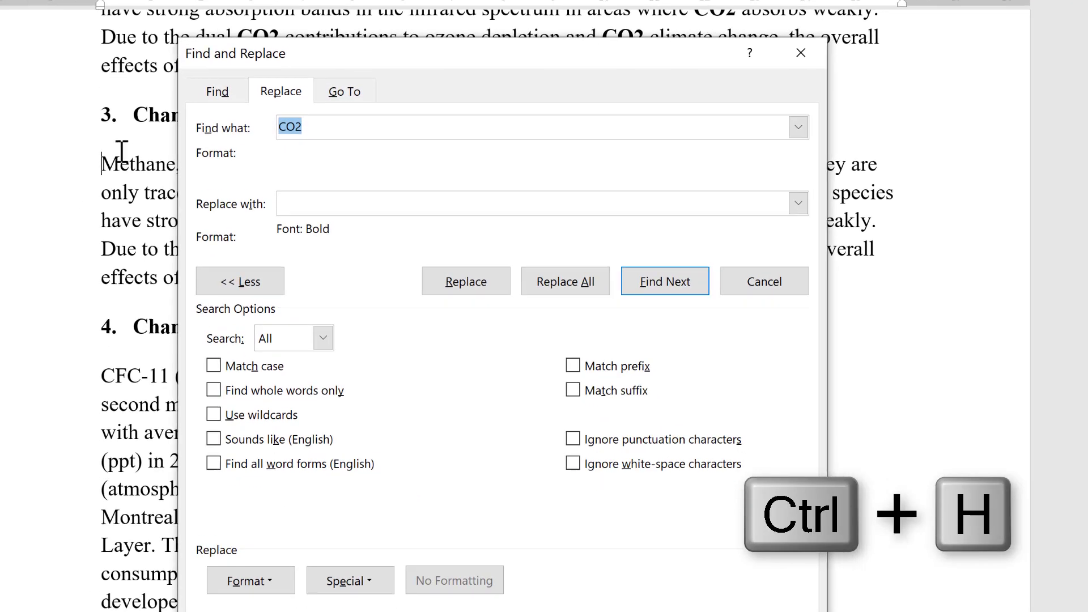
Step: Clear the bold formatting from the replacement and set the replacement text to ^c, keeping CO2 as the search text
drag(578, 59, 660, 64)
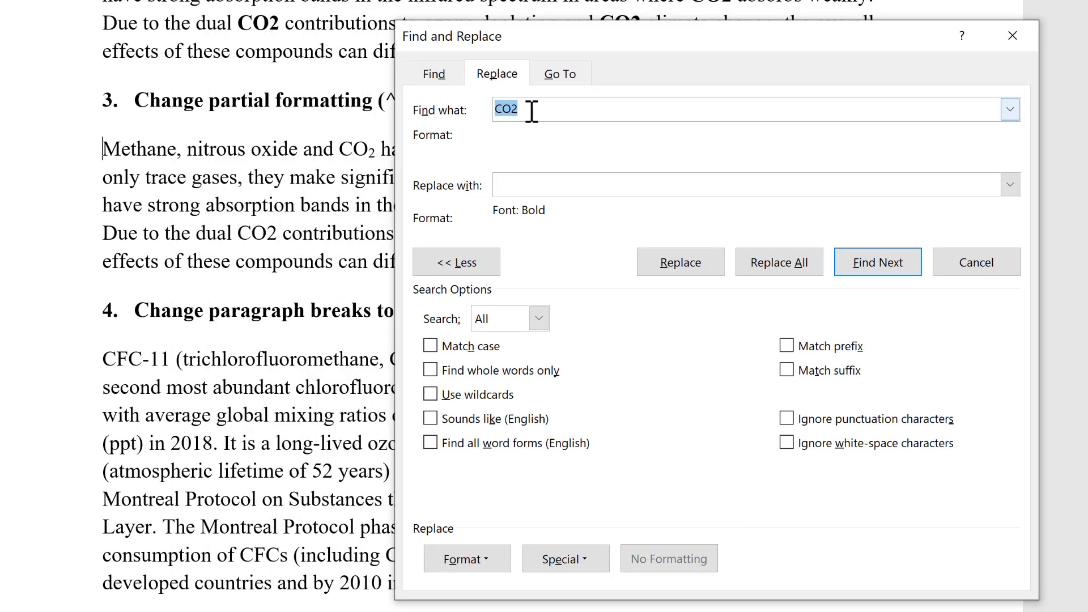
click(528, 177)
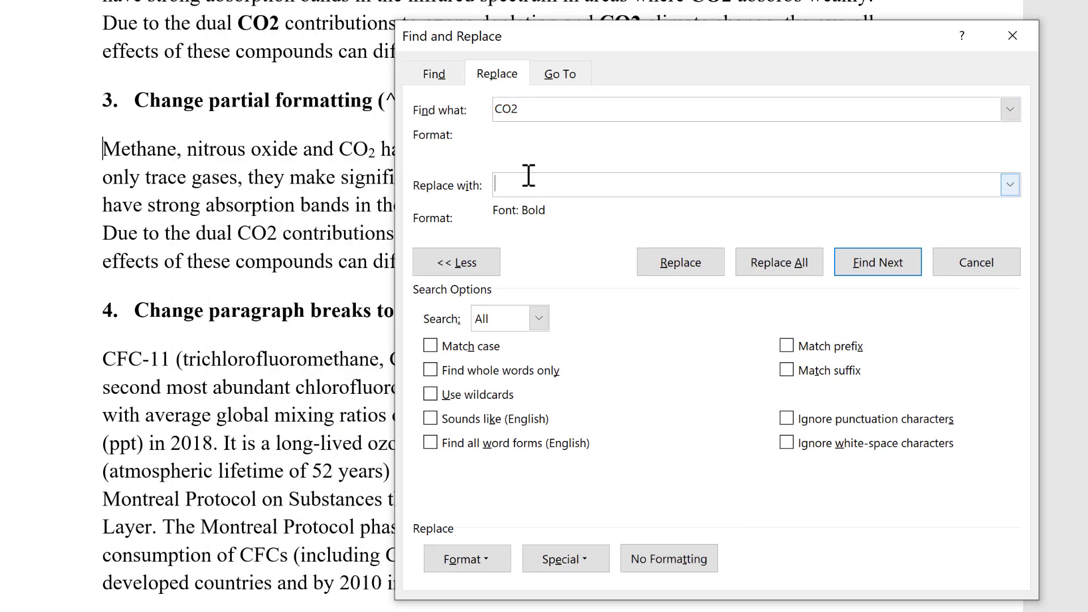
click(687, 565)
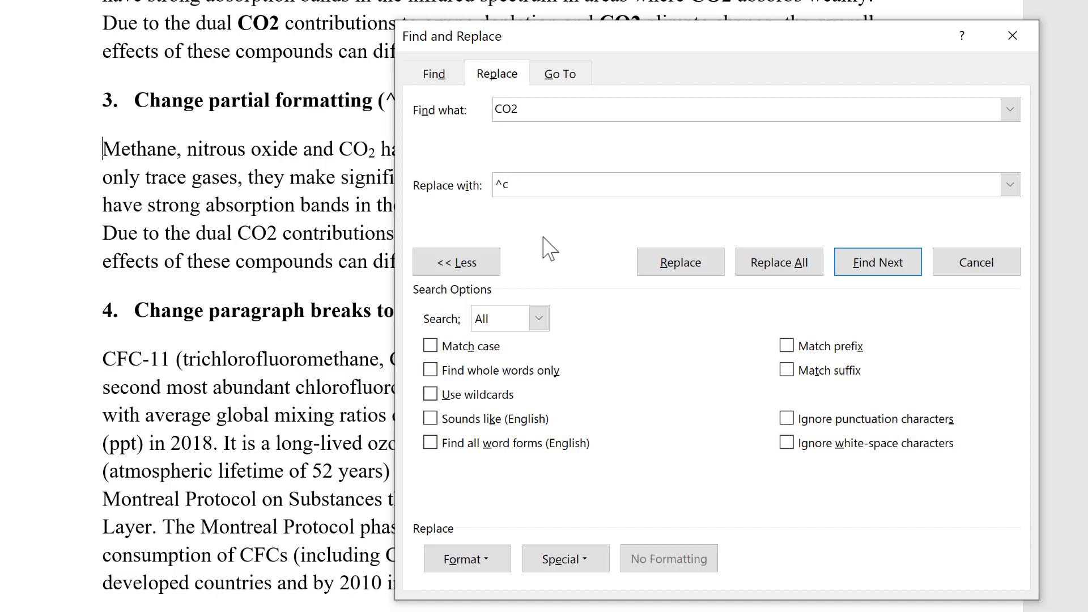
drag(513, 184, 494, 185)
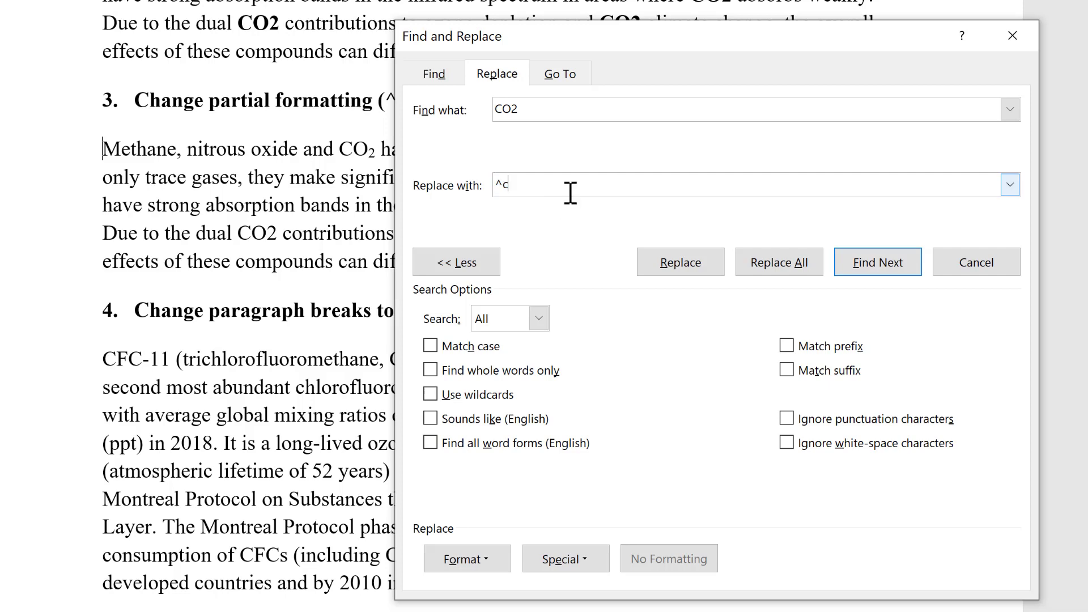
Step: Replace the CO2 occurrences under "Change partial formatting (^c)" one by one with the copied CO₂
drag(623, 35, 348, 305)
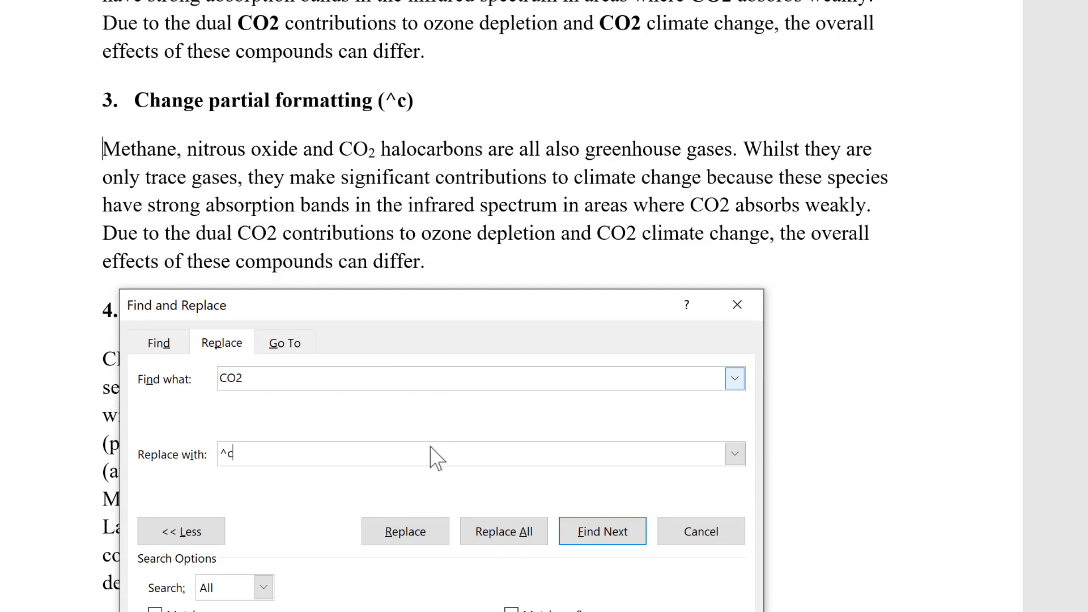
click(419, 535)
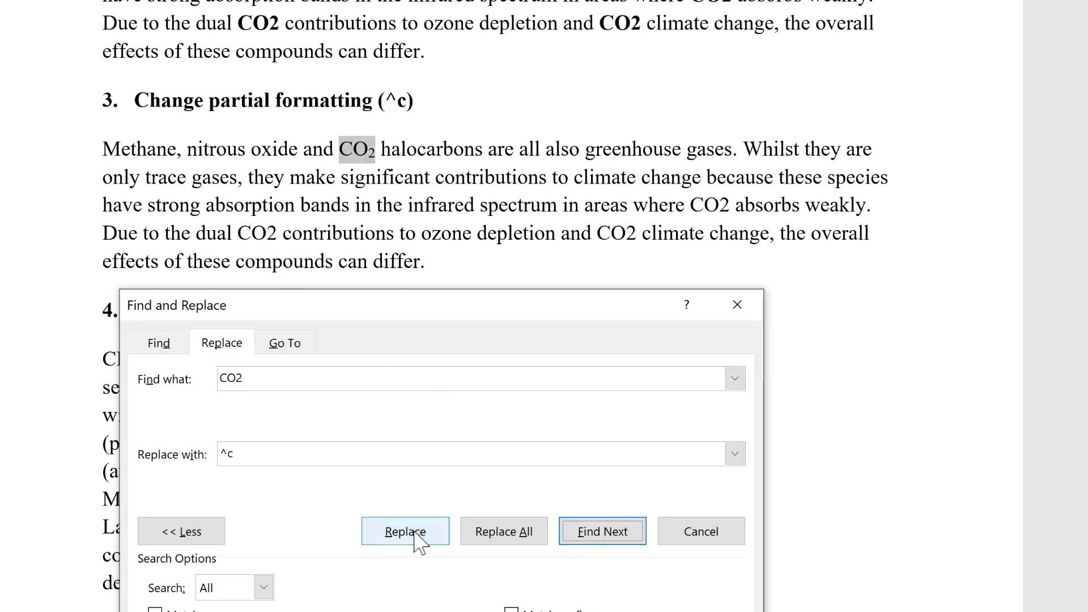
click(419, 540)
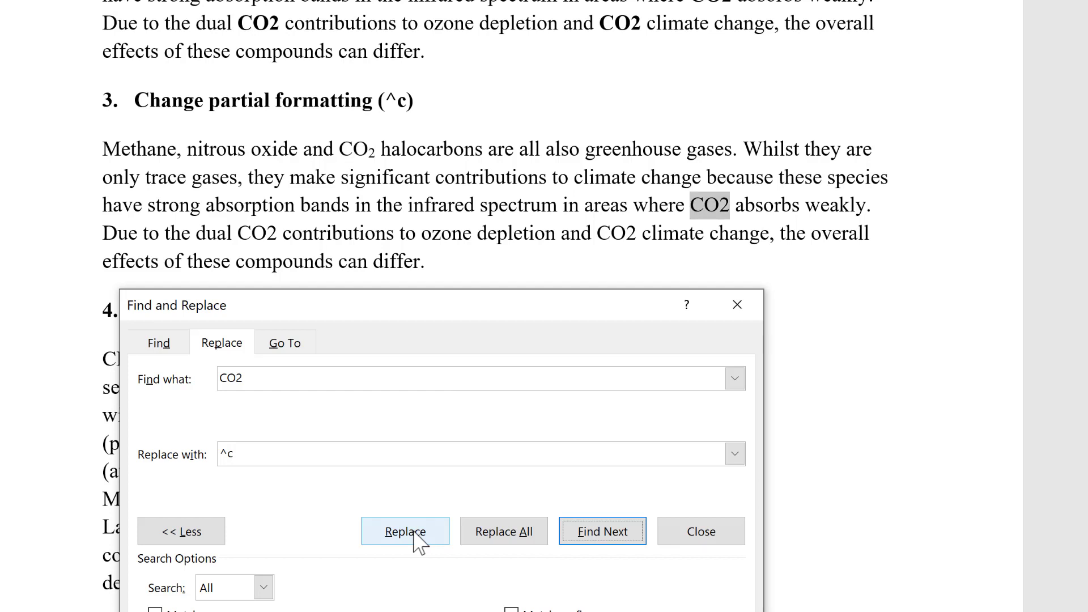
click(419, 539)
click(419, 539)
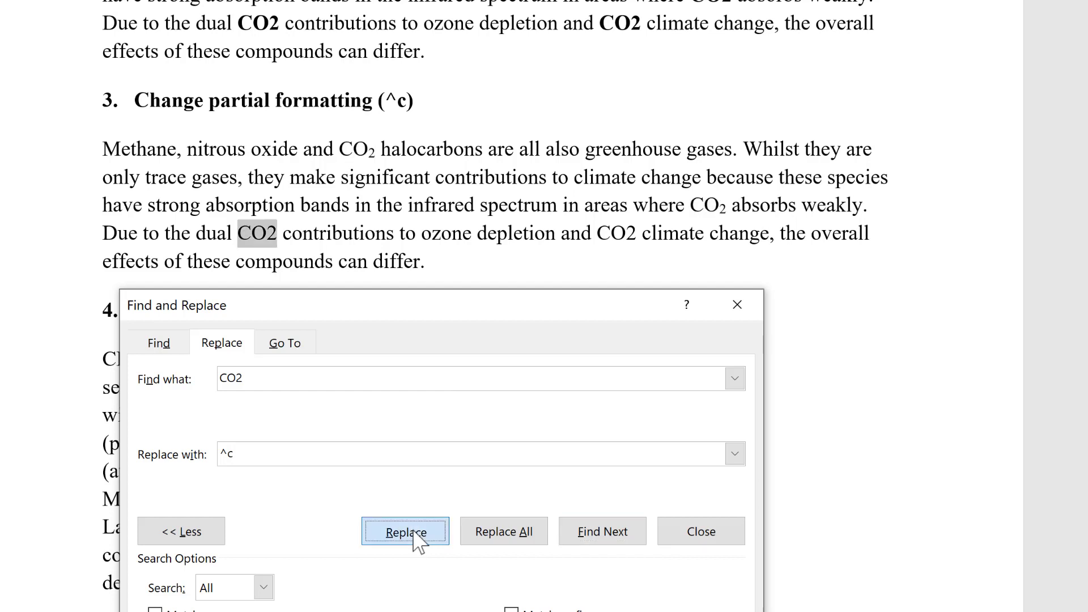
click(420, 539)
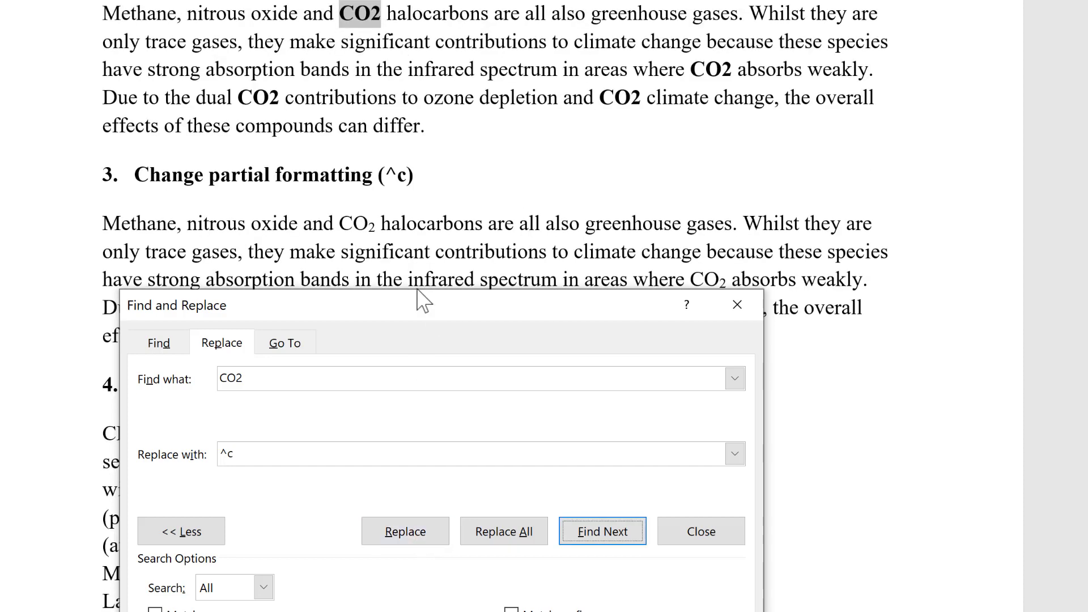
Step: Review the search text and the ^c replacement entry, and close the Find and Replace dialog
drag(418, 312, 462, 77)
click(287, 141)
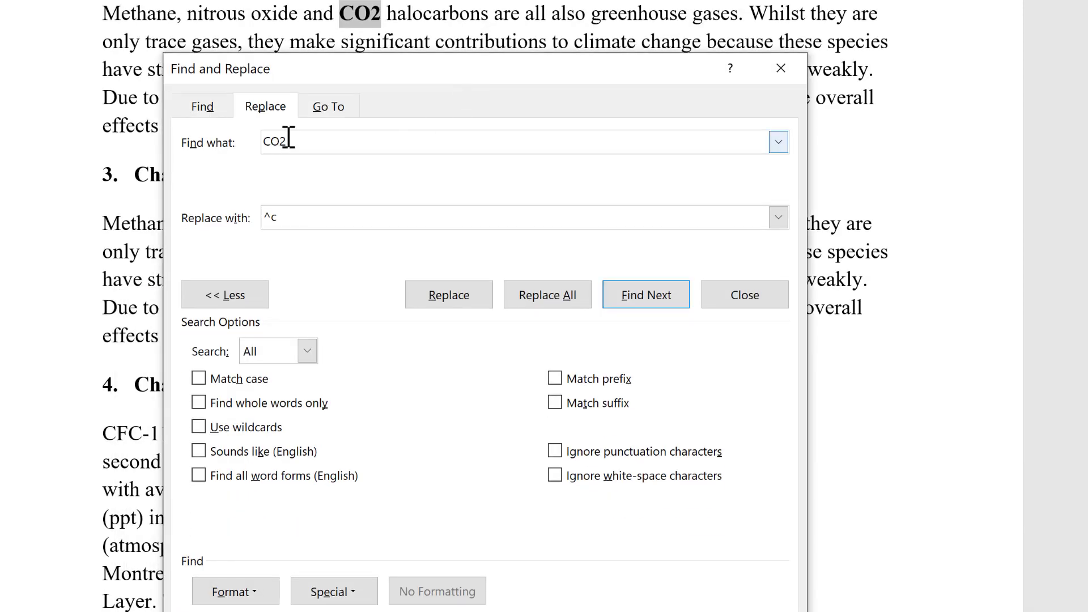
drag(286, 142, 257, 141)
click(312, 225)
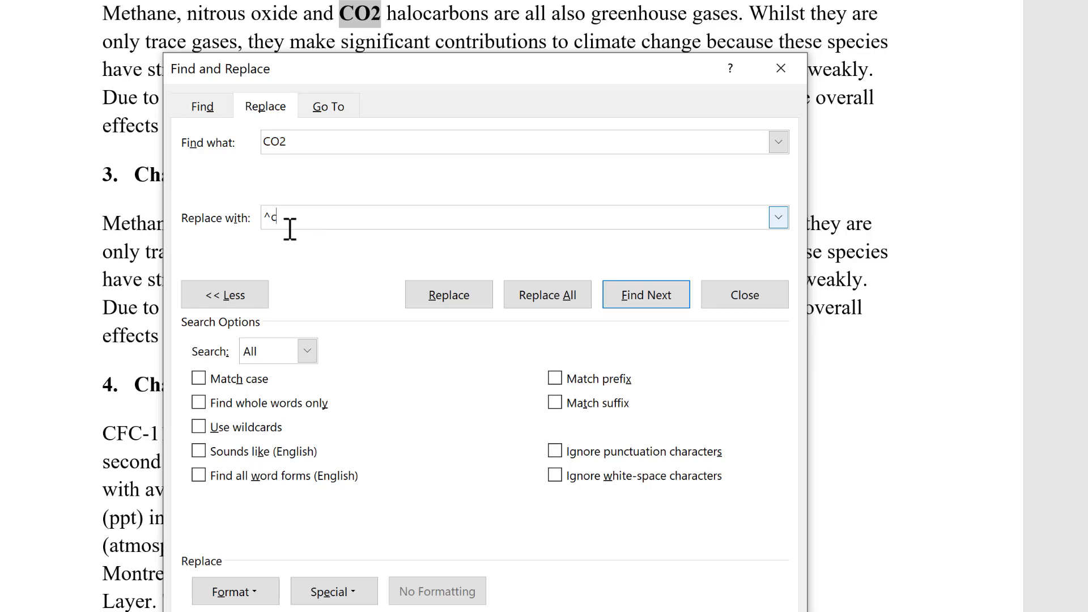
drag(289, 228, 261, 227)
click(780, 68)
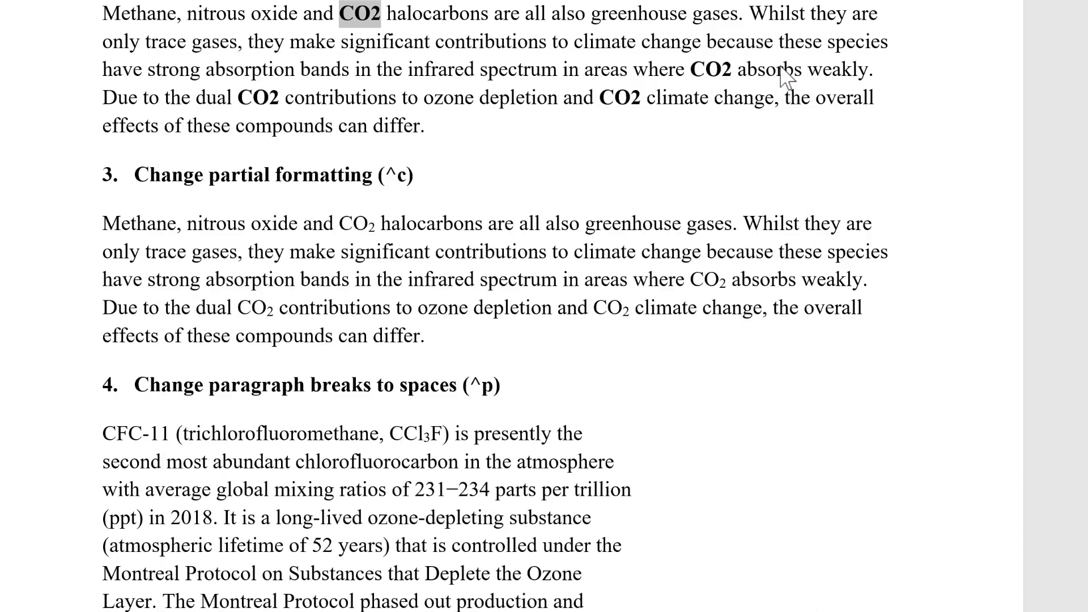
Step: Show the formatting marks for the CFC-11 text under "Change paragraph breaks to spaces (^p)"
click(279, 257)
scroll(282, 260, down, 5)
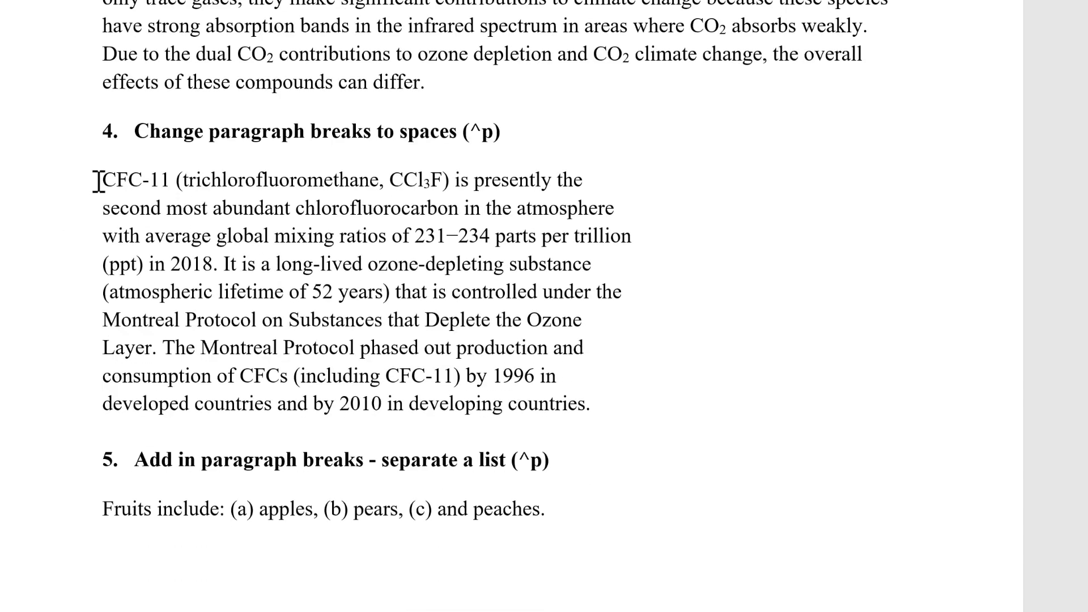
click(97, 180)
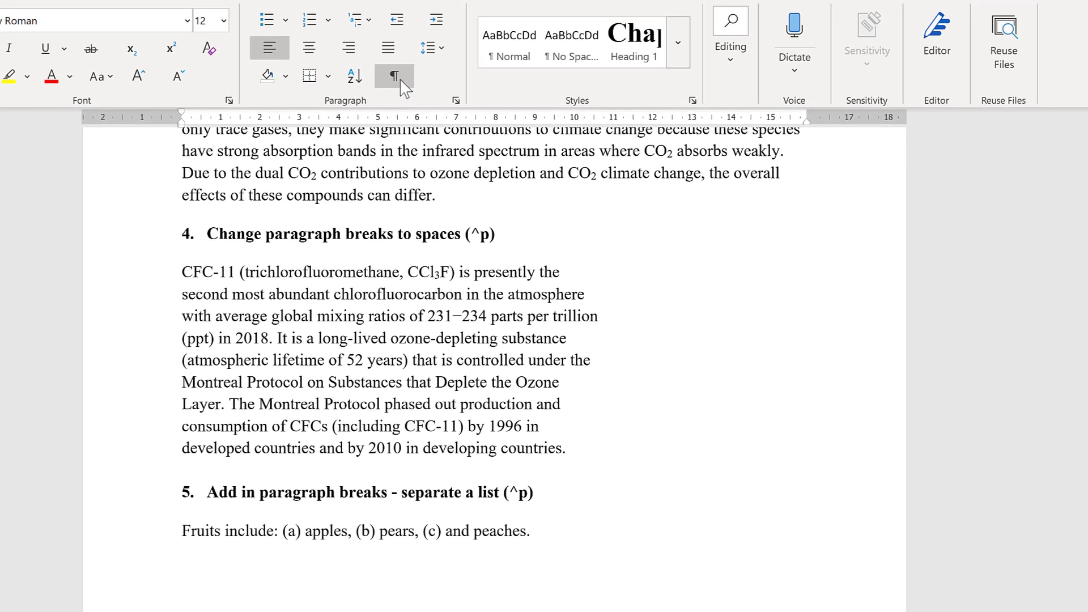
click(401, 81)
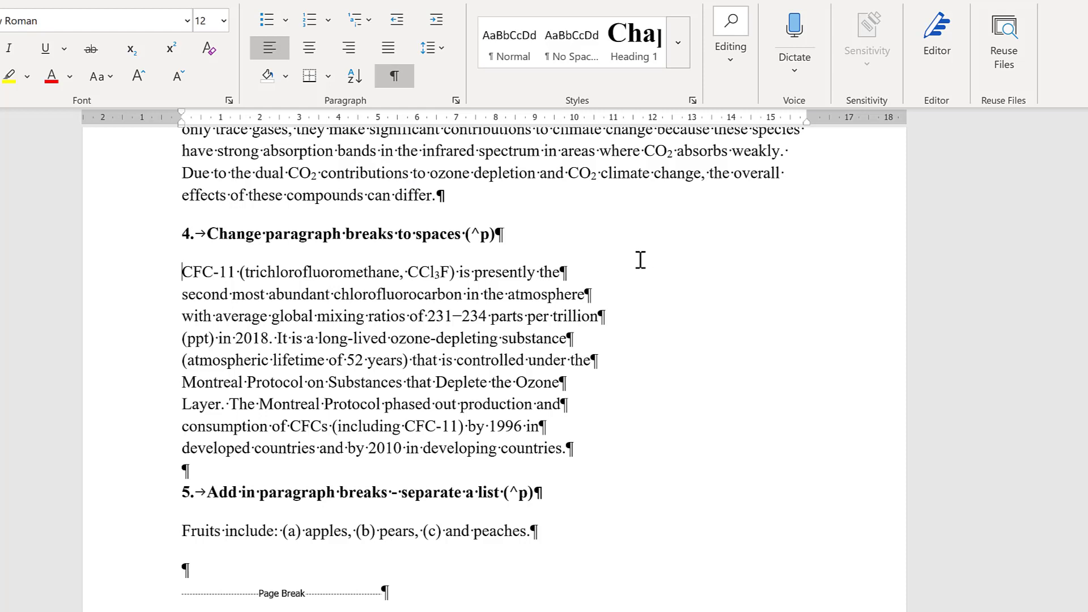
Step: Select the whole CFC-11 text under heading 4 and open Advanced Find beside it
click(586, 274)
click(584, 356)
drag(182, 272, 583, 443)
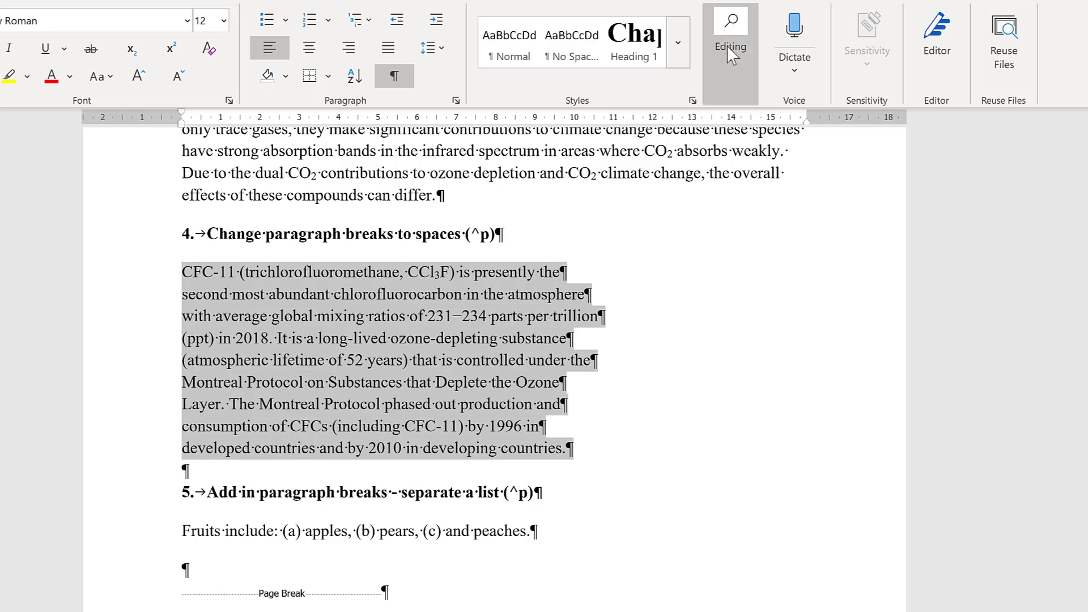
click(718, 76)
click(760, 118)
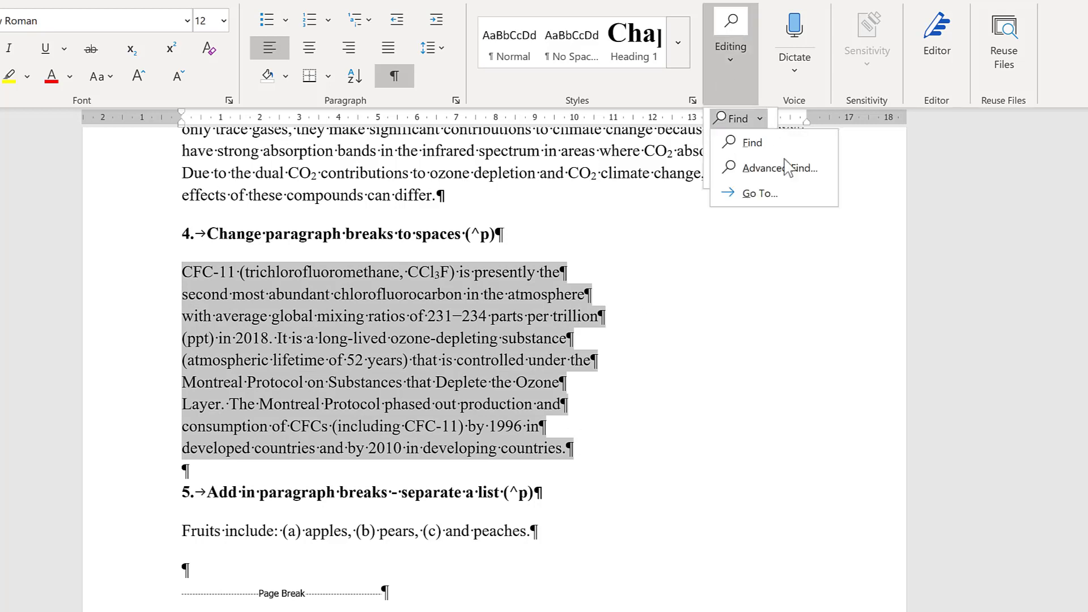
click(789, 168)
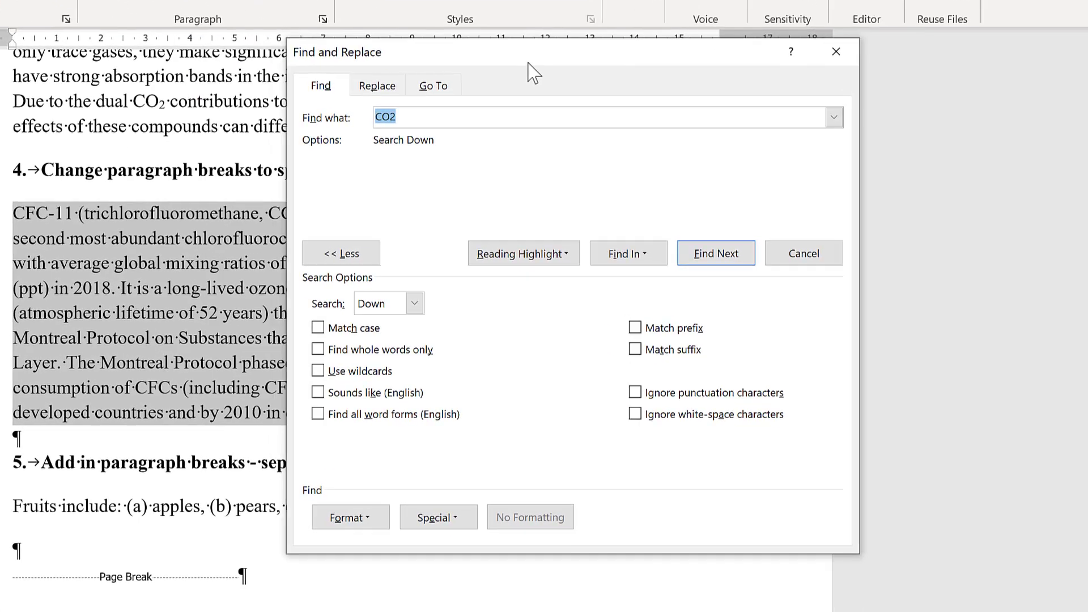
drag(533, 72, 752, 91)
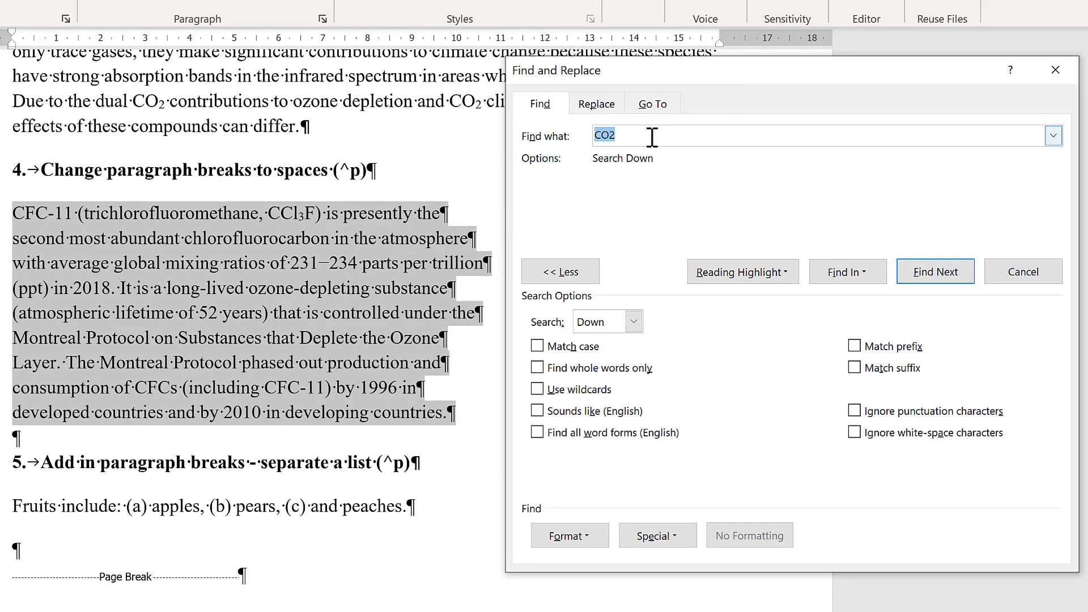
Step: Replace the CO2 search text with the special Paragraph Mark code (^p) and find it in the current selection only
click(589, 136)
double_click(584, 136)
key(Delete)
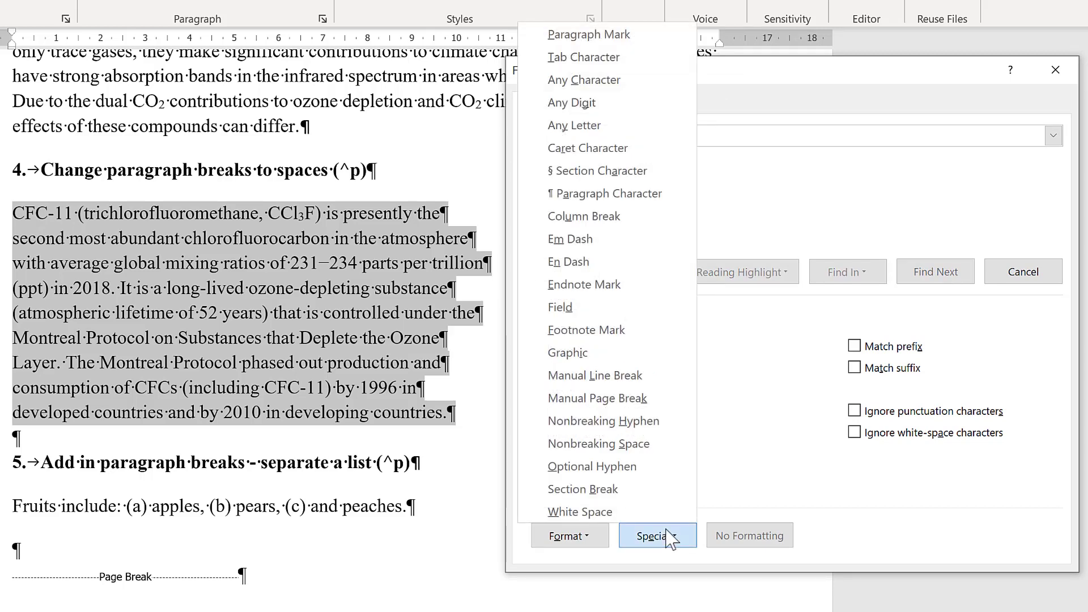
click(637, 36)
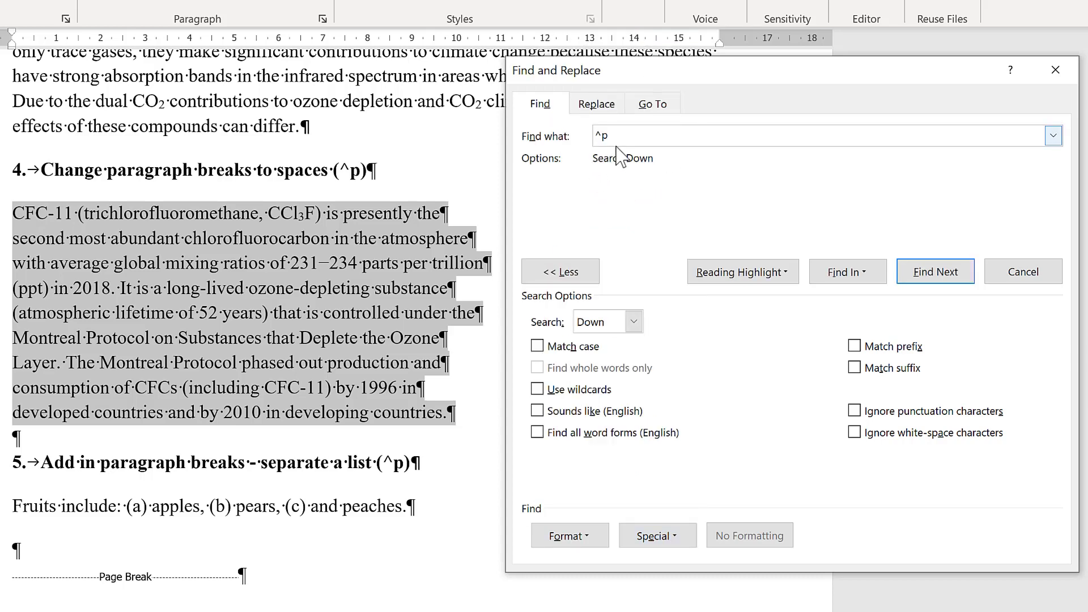
click(873, 276)
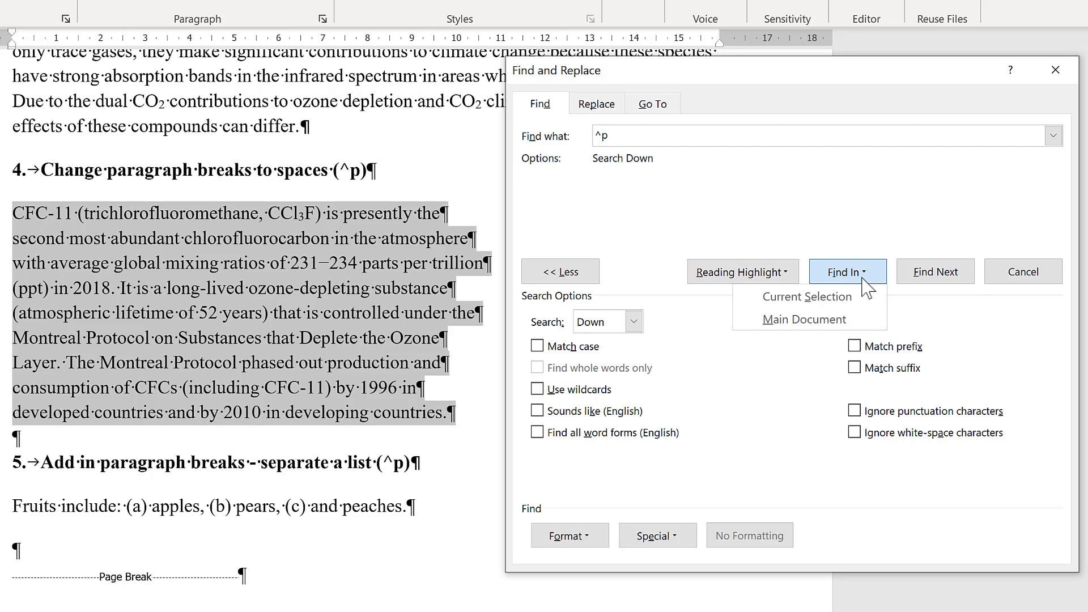
click(849, 306)
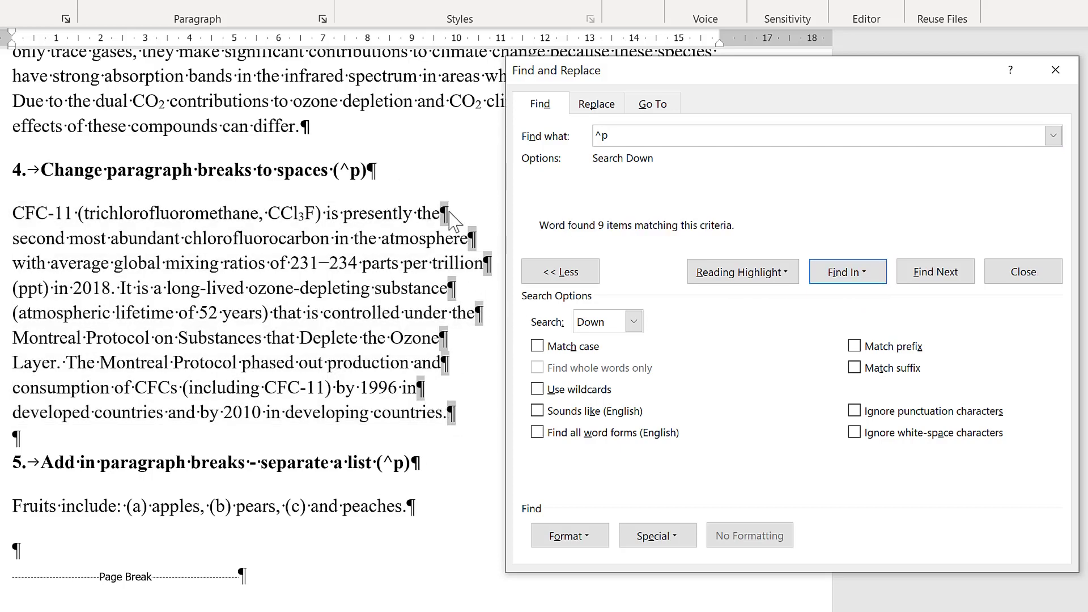
Step: Replace all paragraph marks in the selected CFC-11 text with a space, leaving out the rest of the document, and close the dialog
click(596, 104)
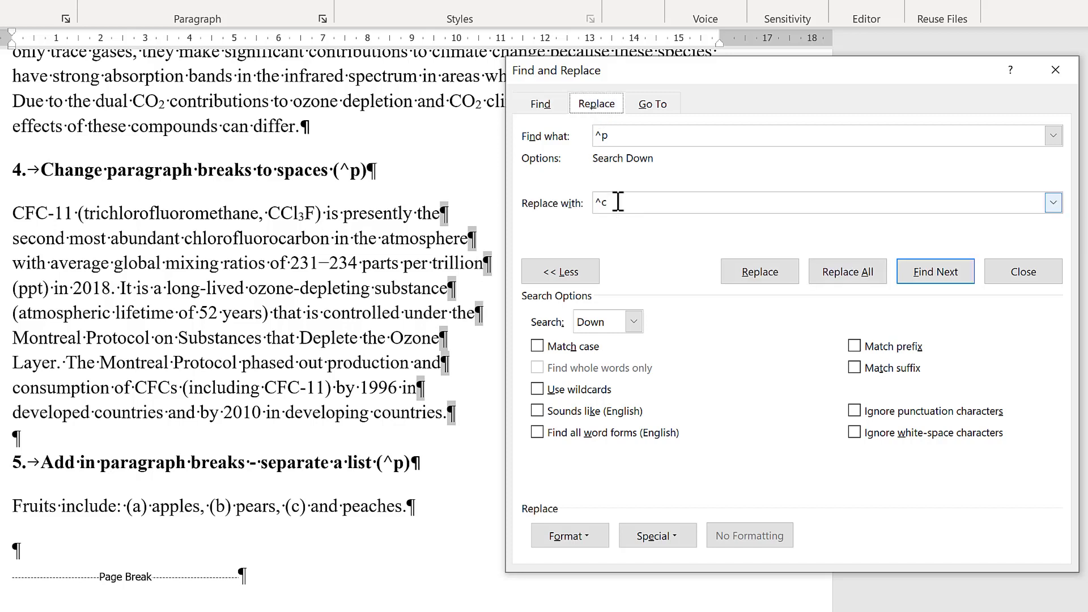
drag(618, 203, 573, 212)
key(BackSpace)
click(862, 275)
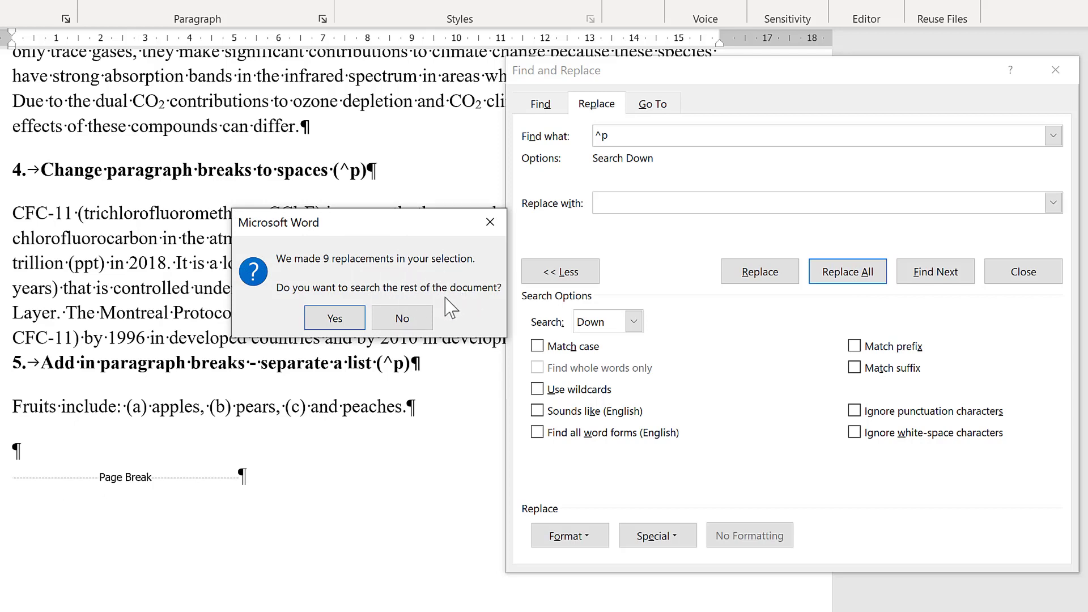
click(385, 317)
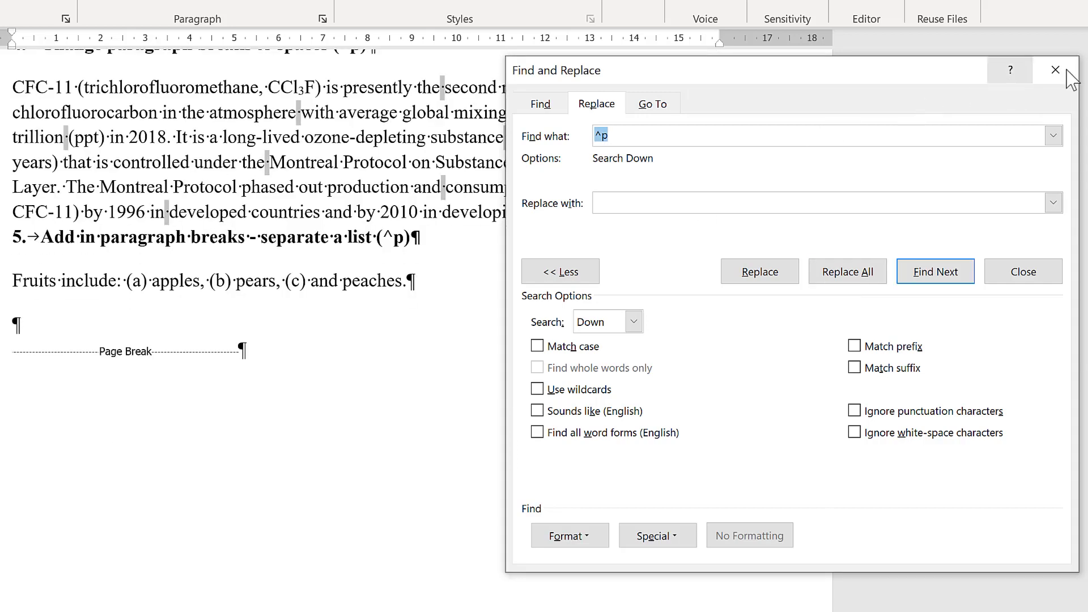
click(1055, 69)
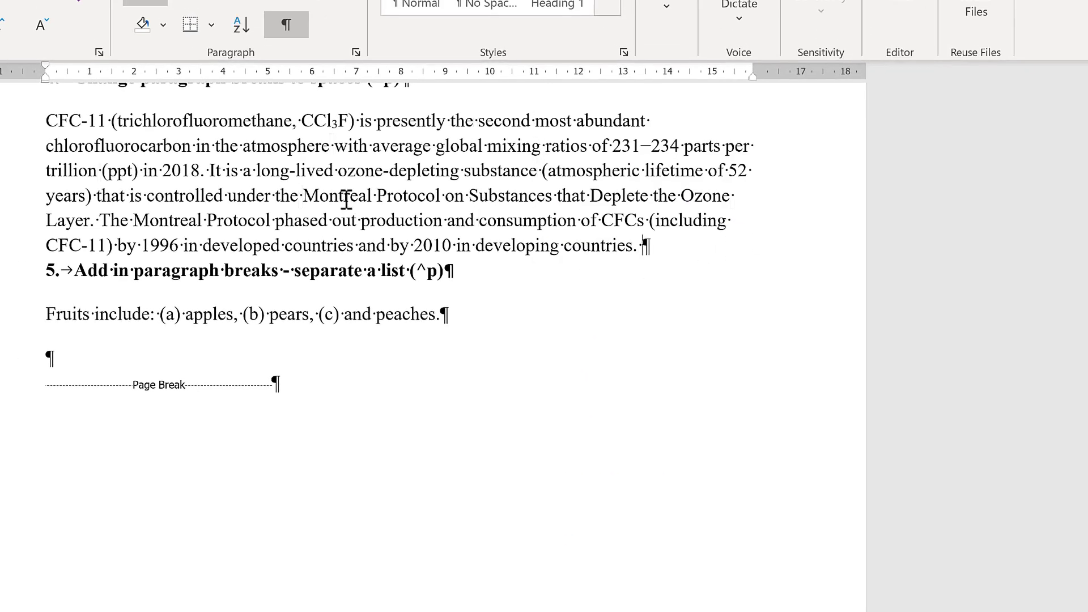
Step: Add an empty paragraph between the CFC-11 text and heading 5, and hide the formatting marks
scroll(714, 249, up, 2)
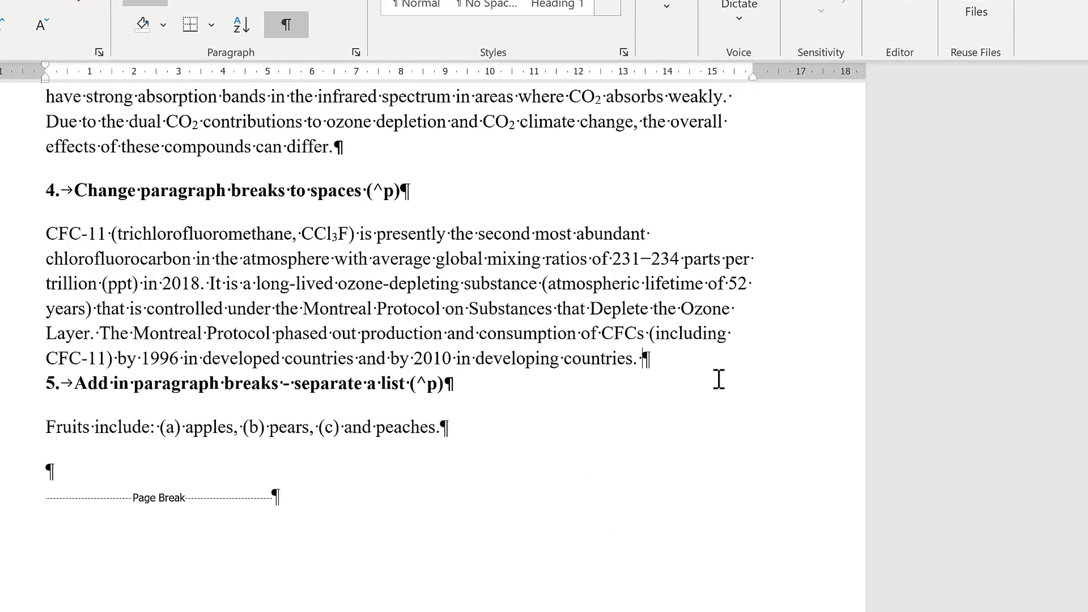
key(Return)
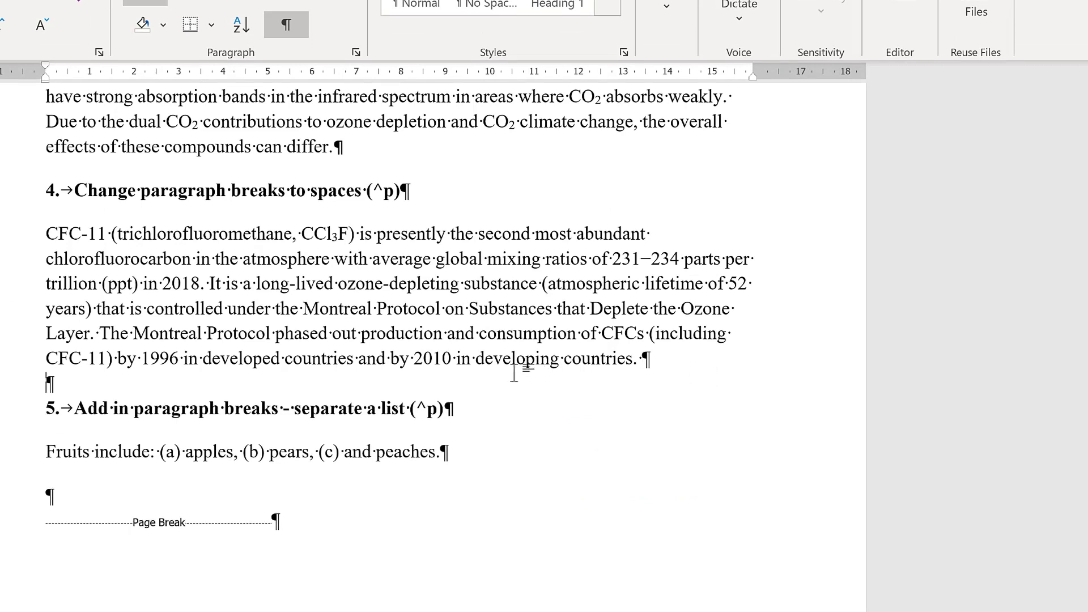
click(288, 26)
Step: Start a replacement from the fruits sentence under heading 5, finding a space plus opening parenthesis and replacing it with ^p
scroll(460, 278, down, 1)
scroll(460, 277, down, 3)
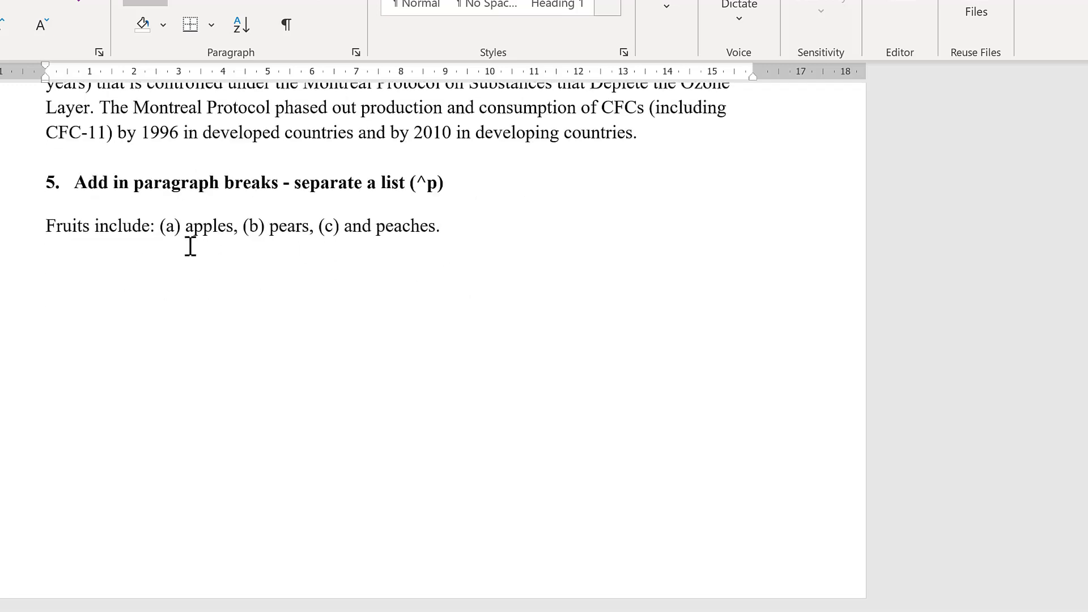
click(43, 227)
key(ctrl+h)
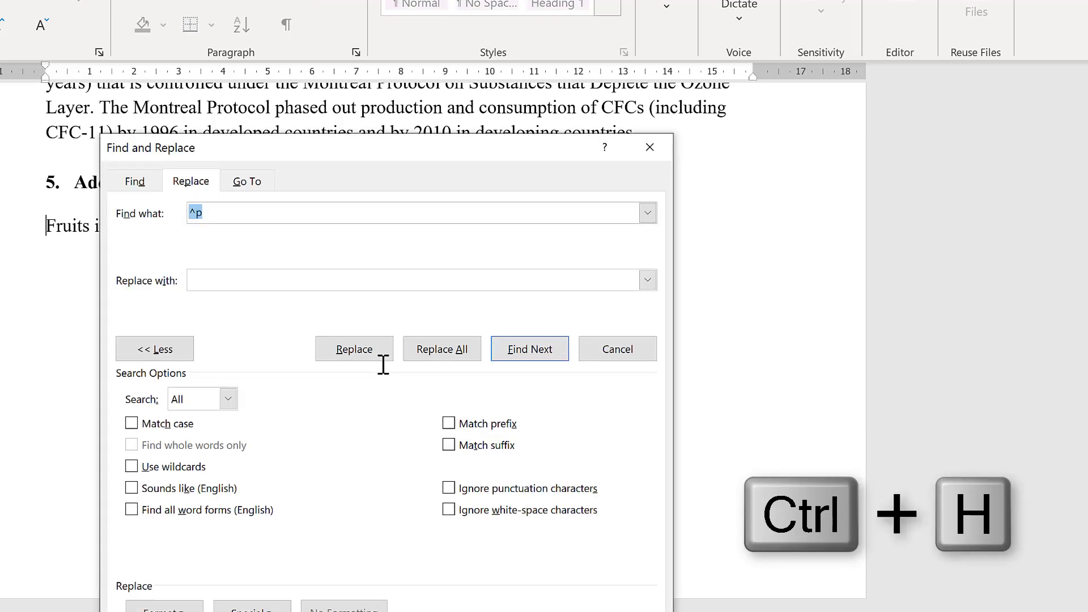
drag(347, 167, 765, 137)
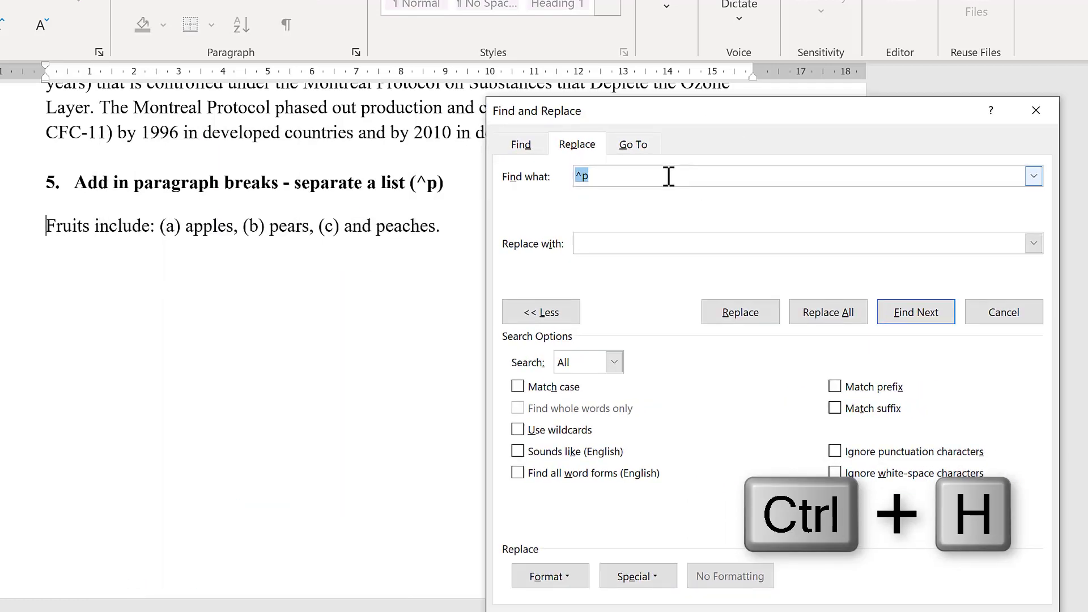
key(BackSpace)
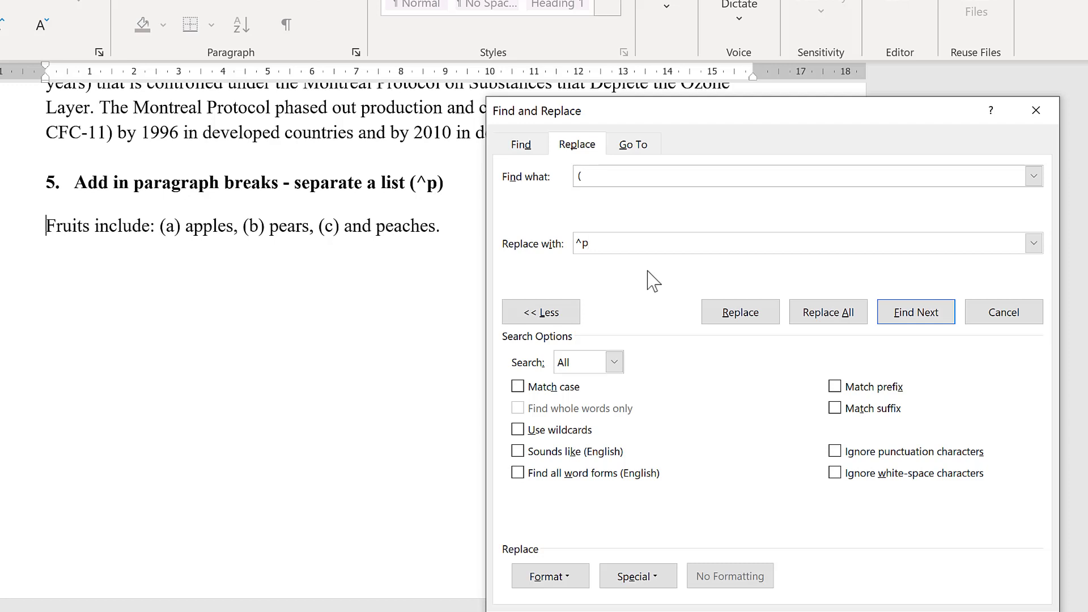
Step: Replace the matches before items a, b and c in the fruits sentence one at a time and close the dialog
click(739, 323)
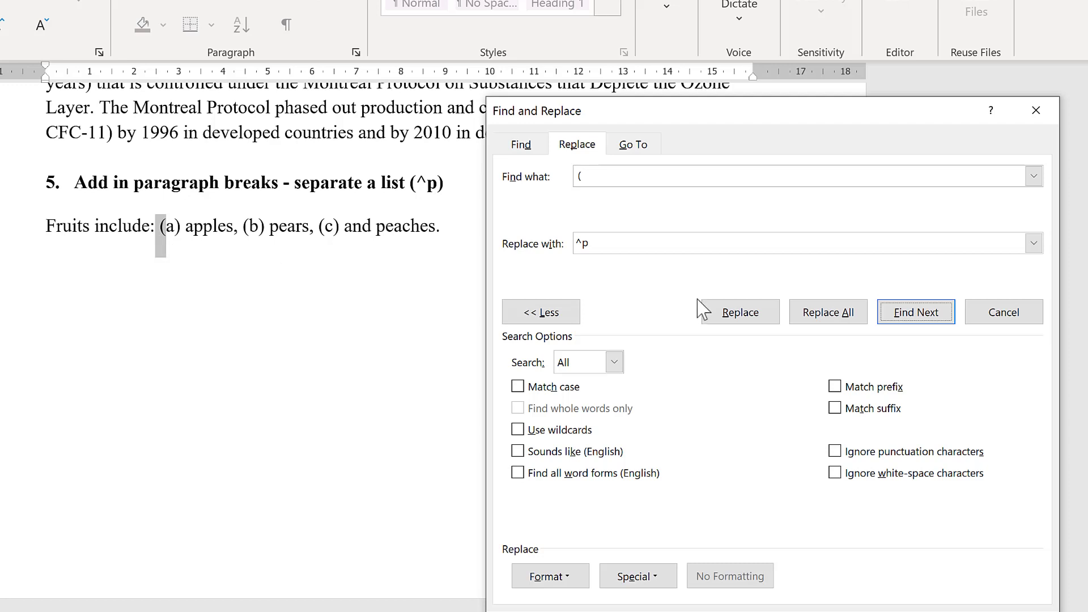
click(755, 320)
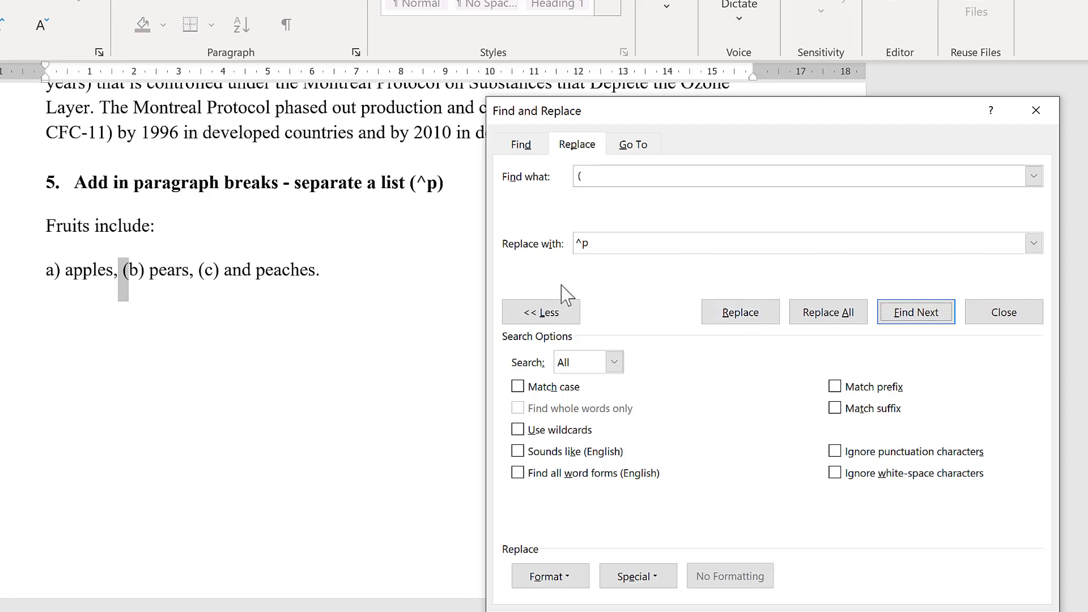
click(723, 316)
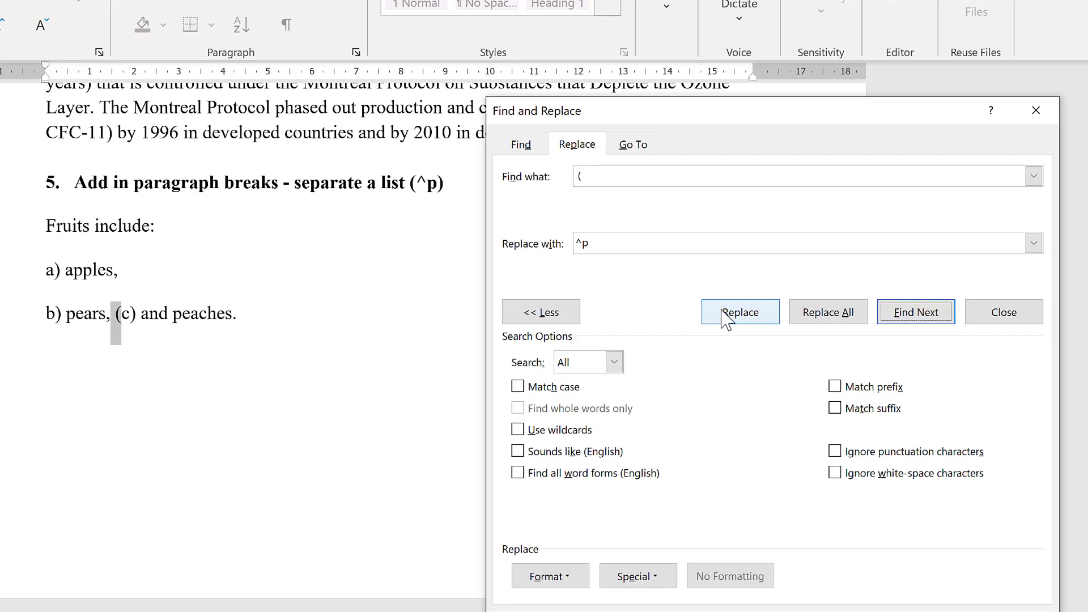
click(723, 316)
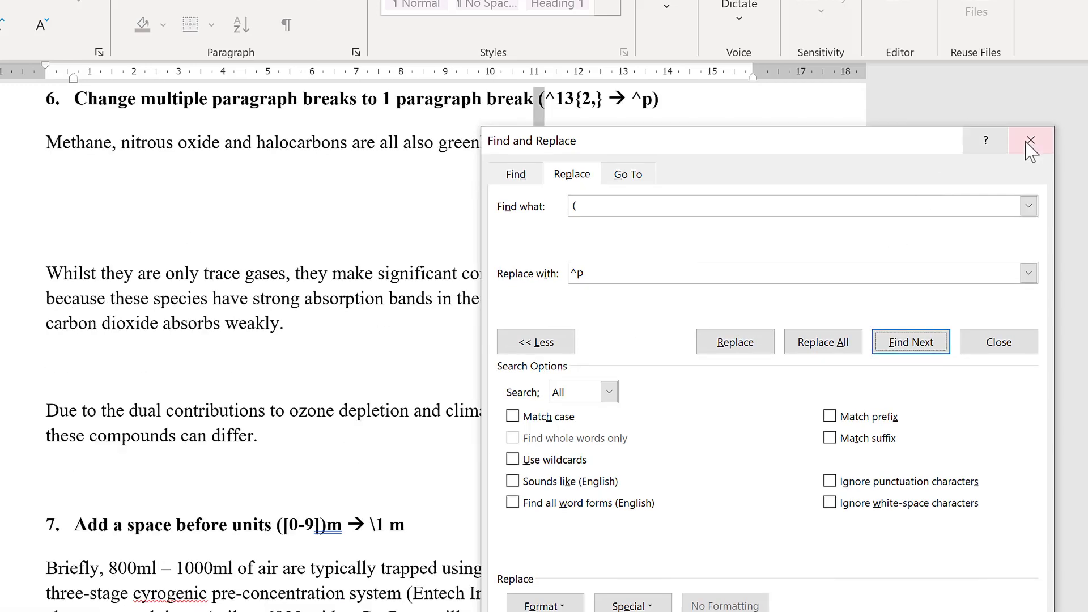
click(1026, 143)
Step: Return to the fruits list under heading 5 and show the formatting marks to check its paragraph breaks
scroll(510, 221, up, 6)
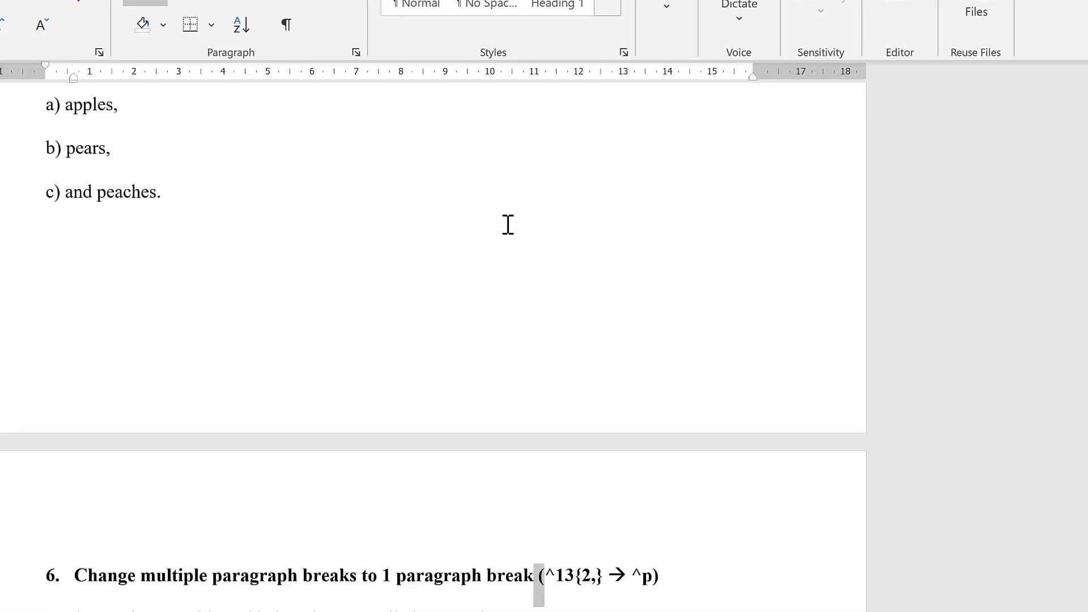
scroll(508, 224, up, 2)
click(157, 147)
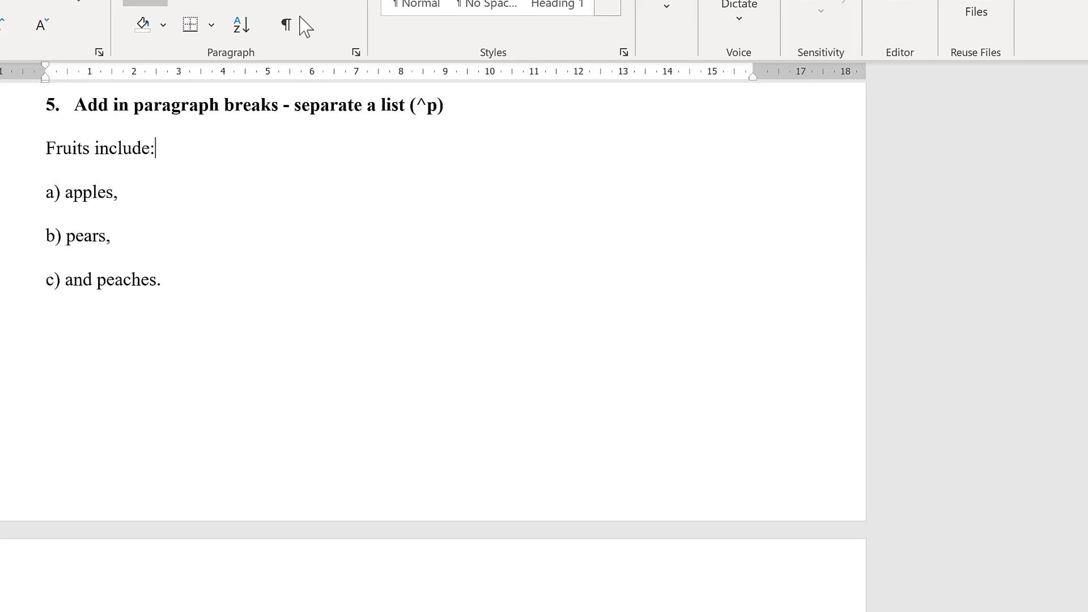
click(296, 27)
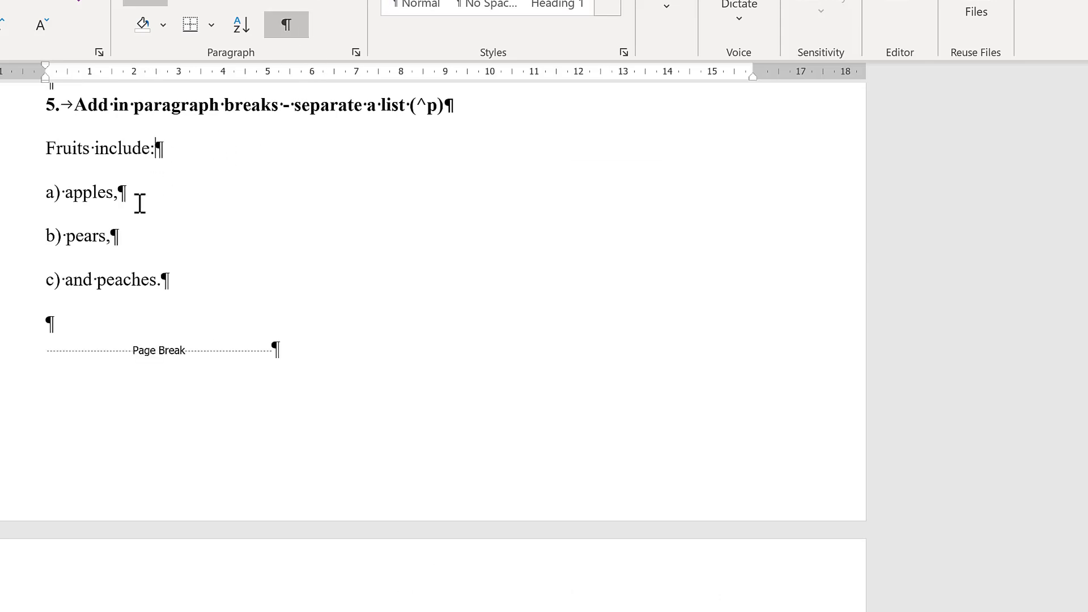
click(162, 236)
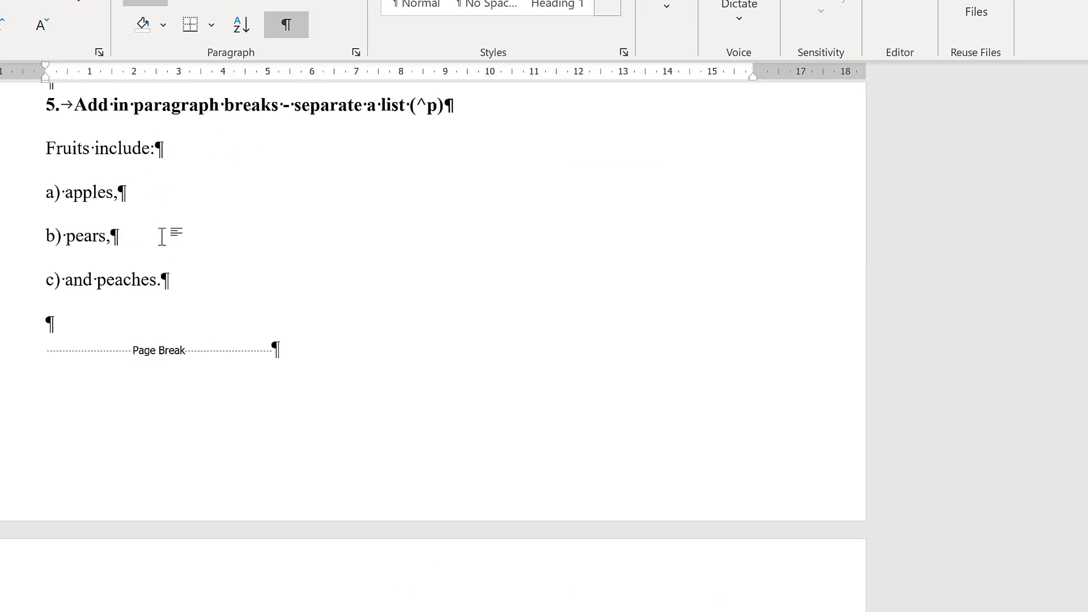
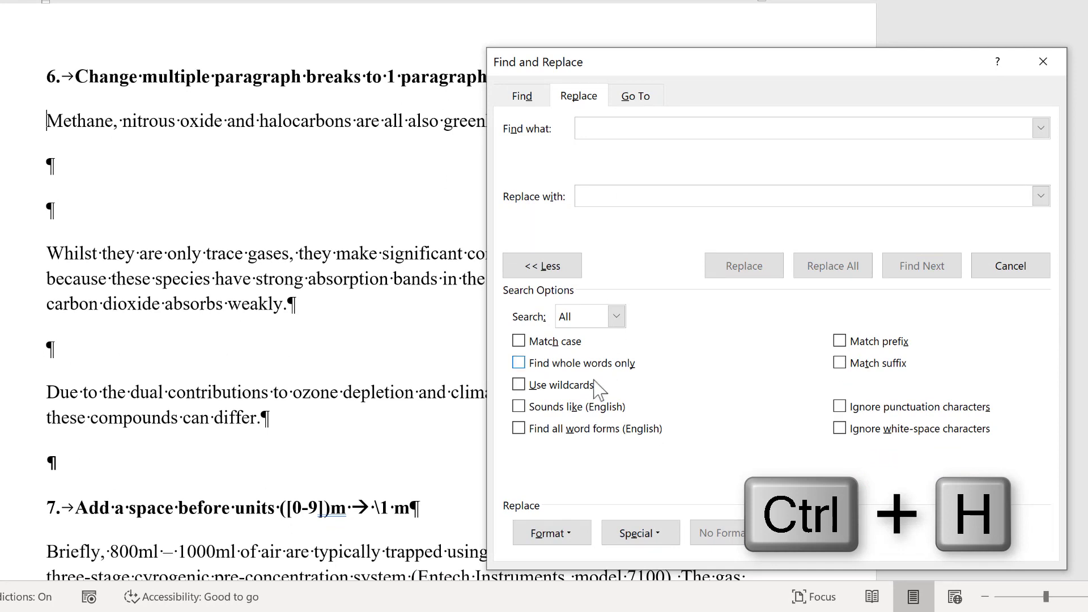
Step: Turn on wildcards for the replacement under heading 6 and check which special codes the search text offers
click(520, 387)
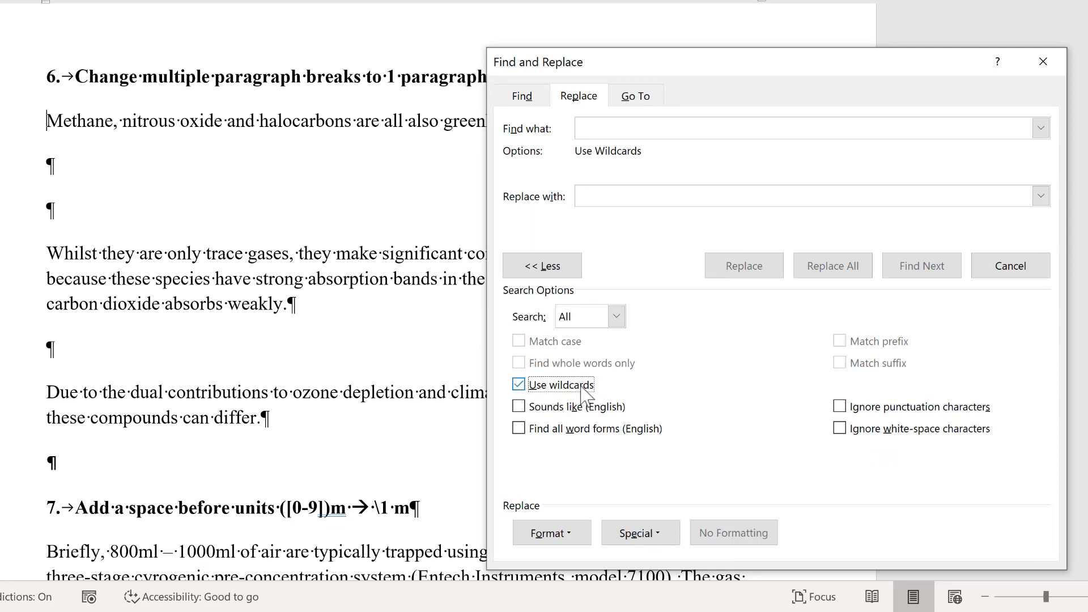
click(591, 126)
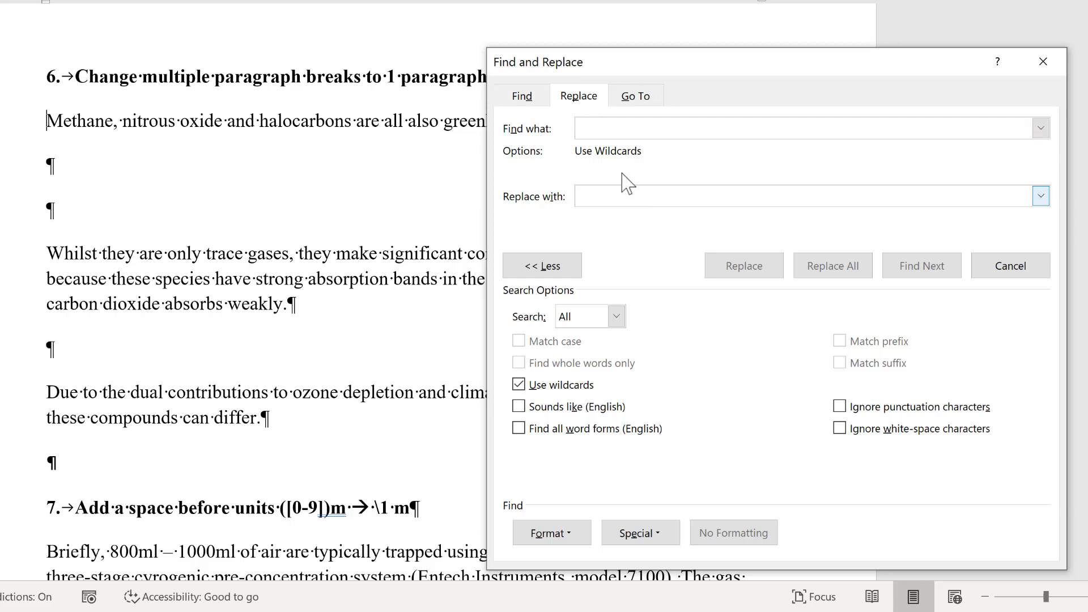
click(666, 538)
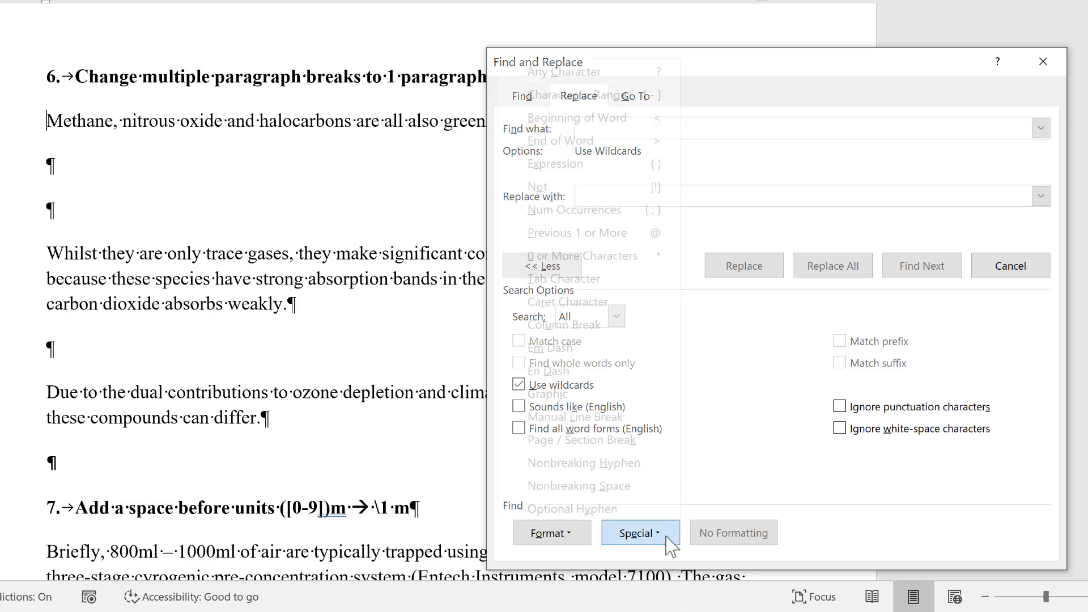
click(730, 233)
click(627, 133)
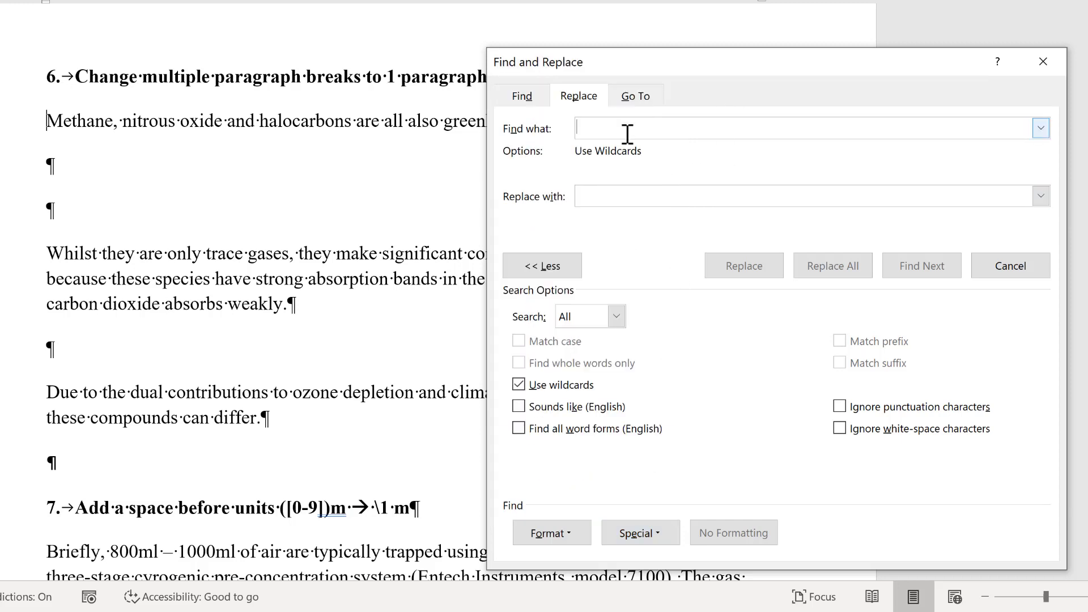
Step: Try ^p as the search text, and instead search for two or more paragraph marks with ^13{2,}, using the Num Occurrences code
text(^p)
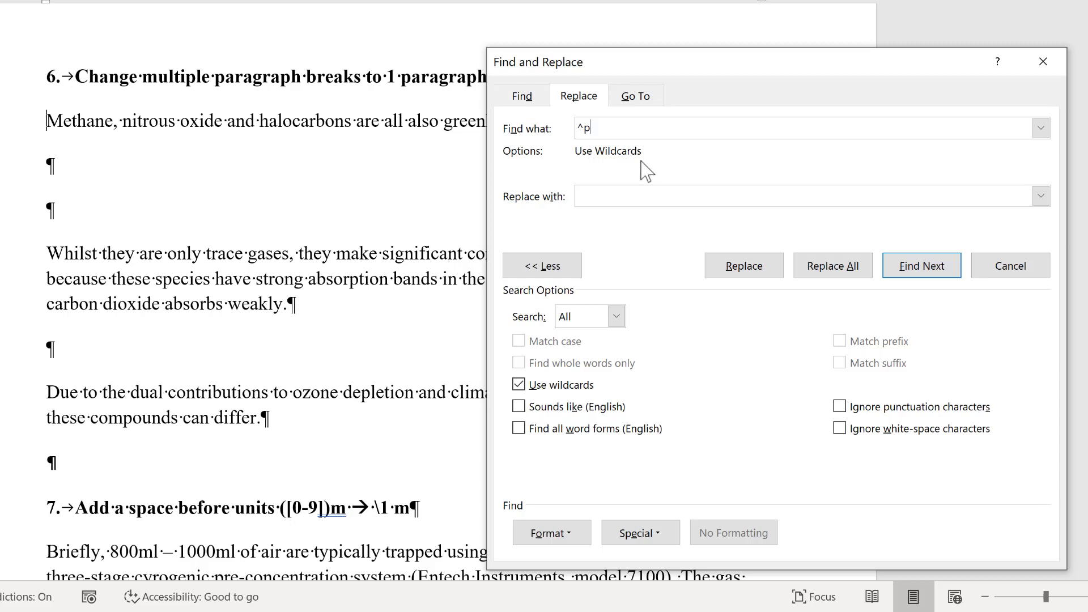
key(BackSpace)
click(666, 544)
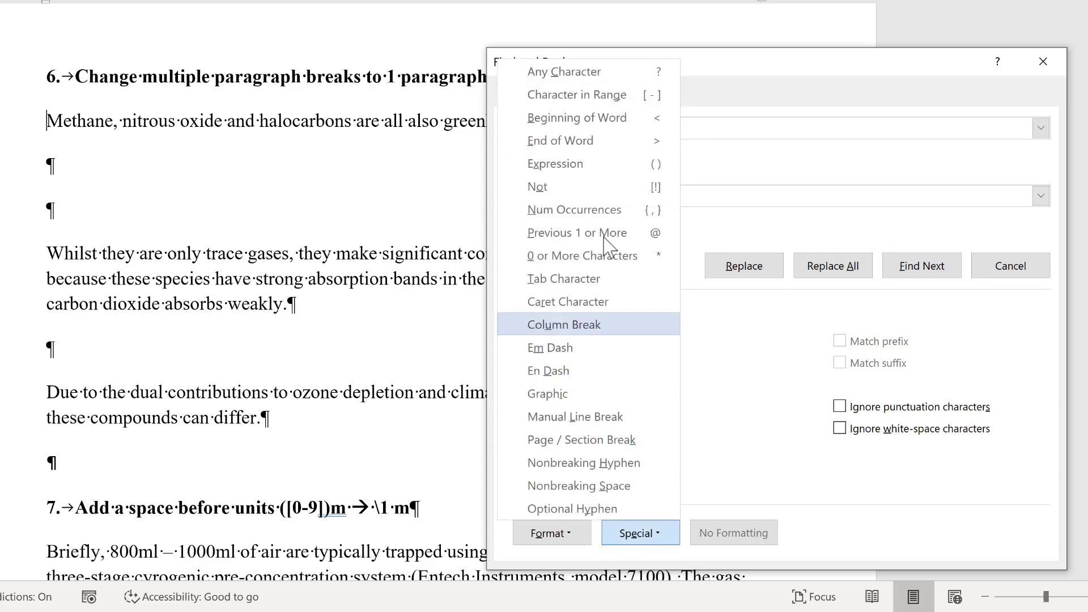
click(625, 211)
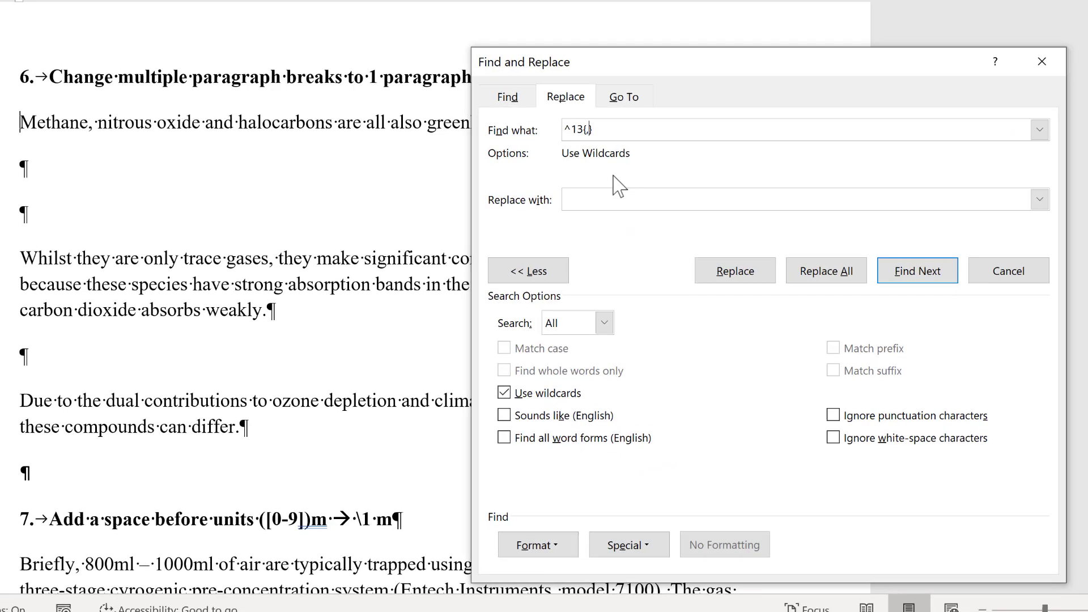
text(2)
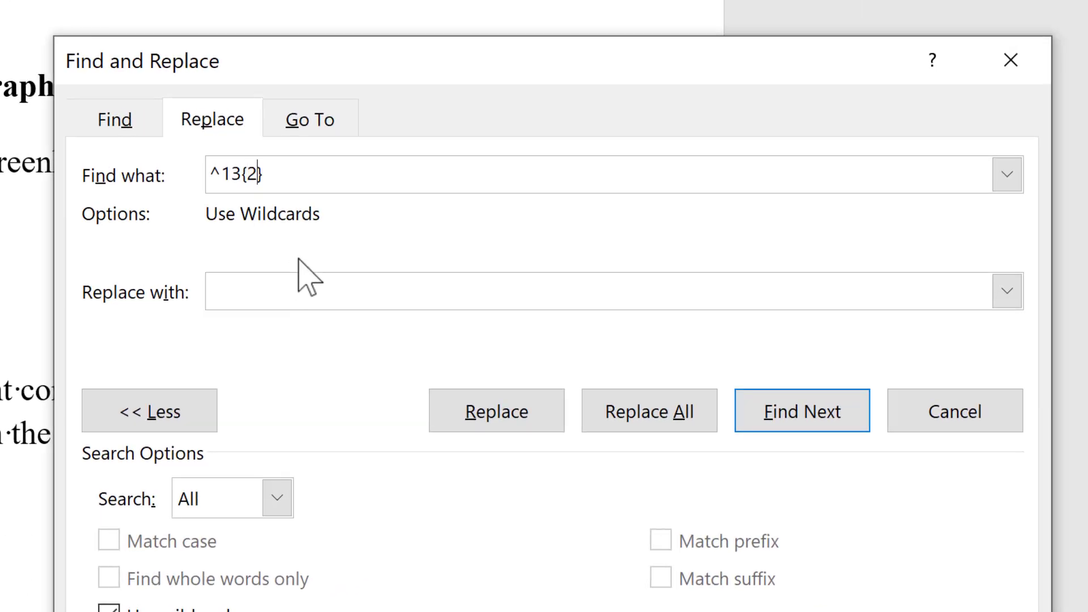
click(301, 172)
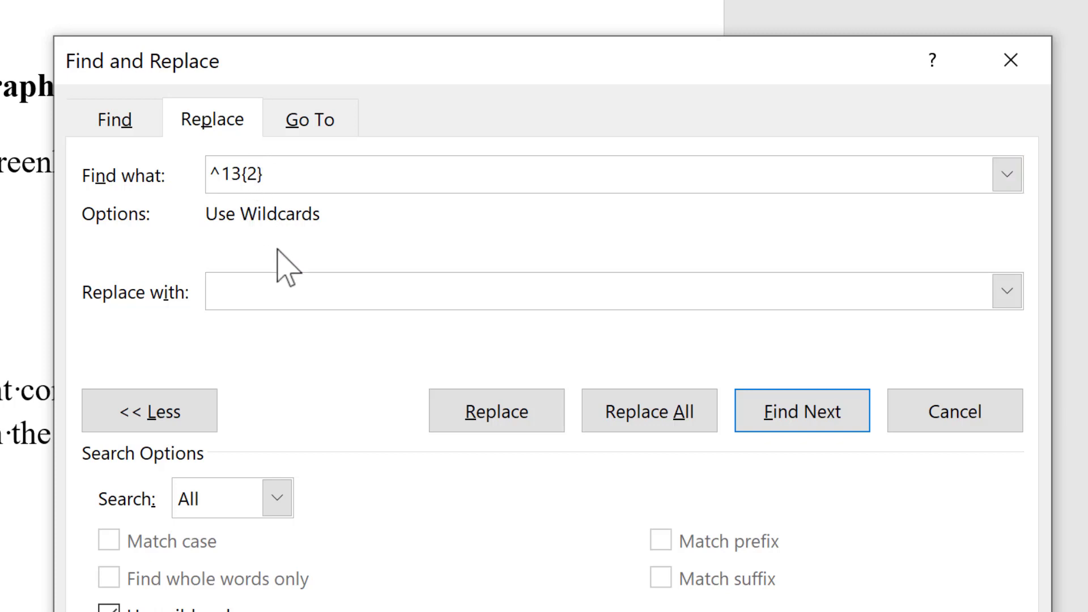
text(,)
Step: Set the replacement to the special Paragraph Mark code (^p) and move the dialog clear of the text under heading 6
click(241, 309)
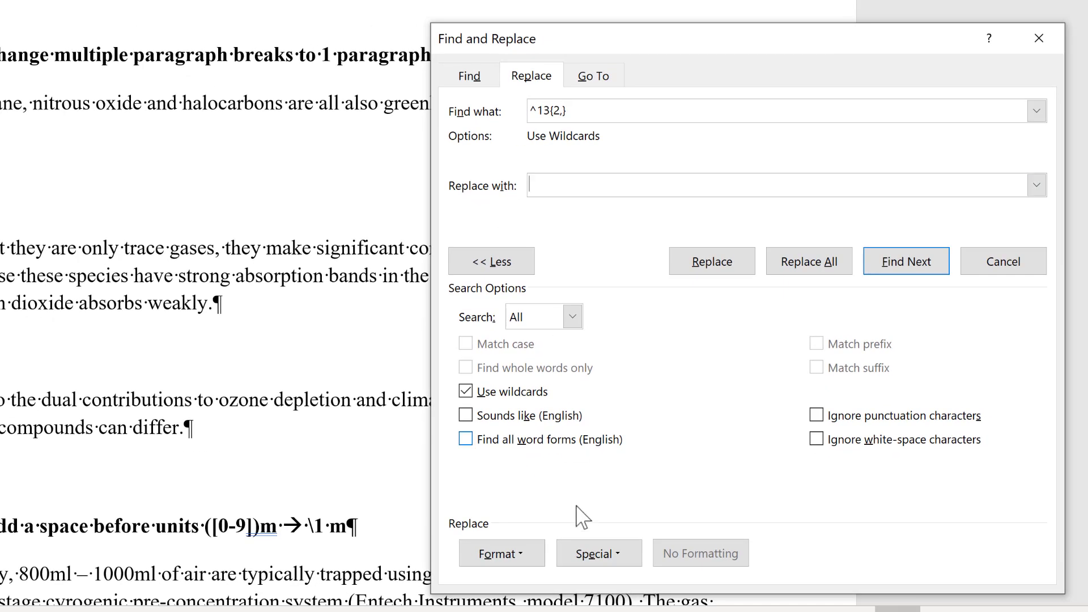
click(608, 556)
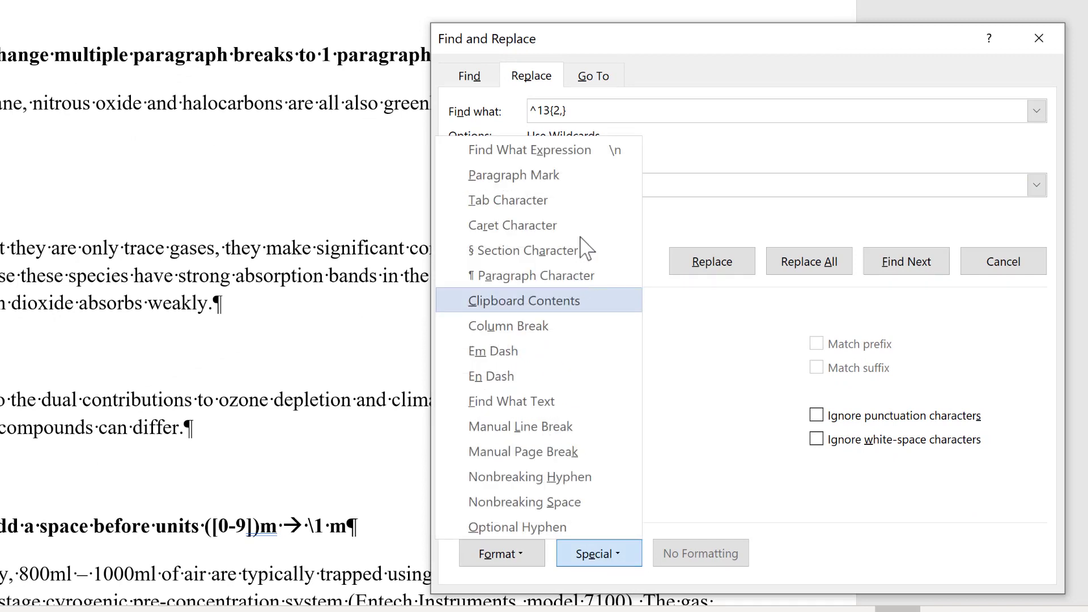
click(570, 179)
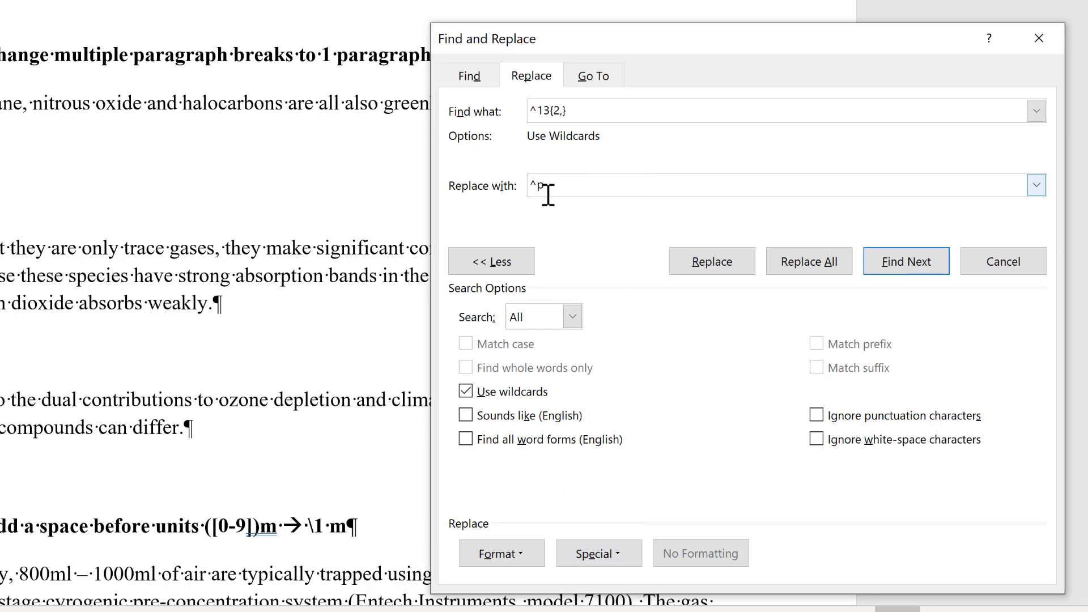
drag(558, 53, 113, 317)
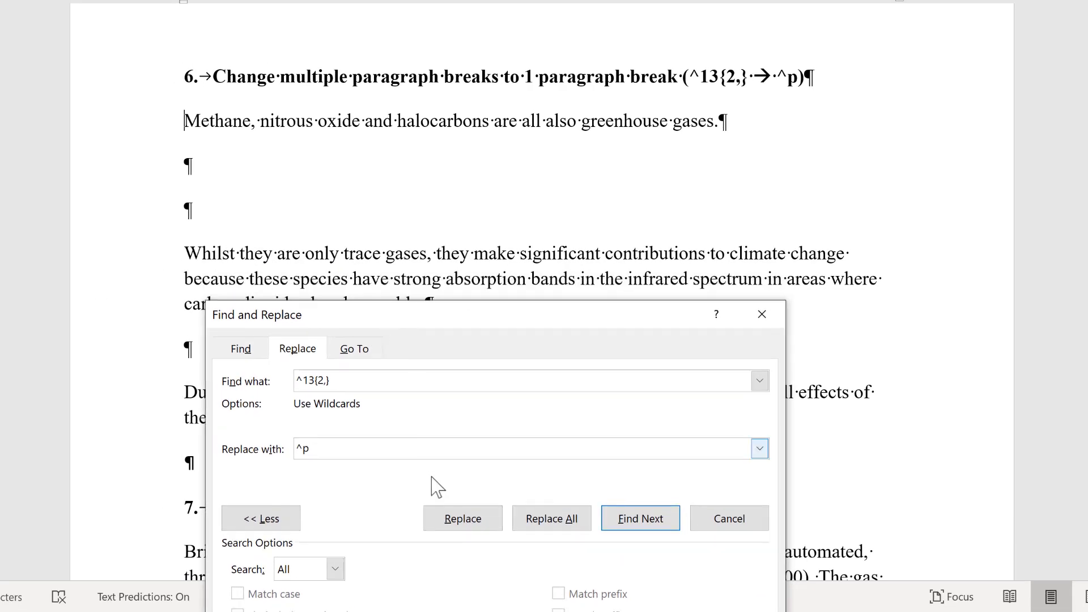
Step: Replace each run of multiple paragraph breaks from heading 6 to heading 7 with a single one, match by match
click(470, 530)
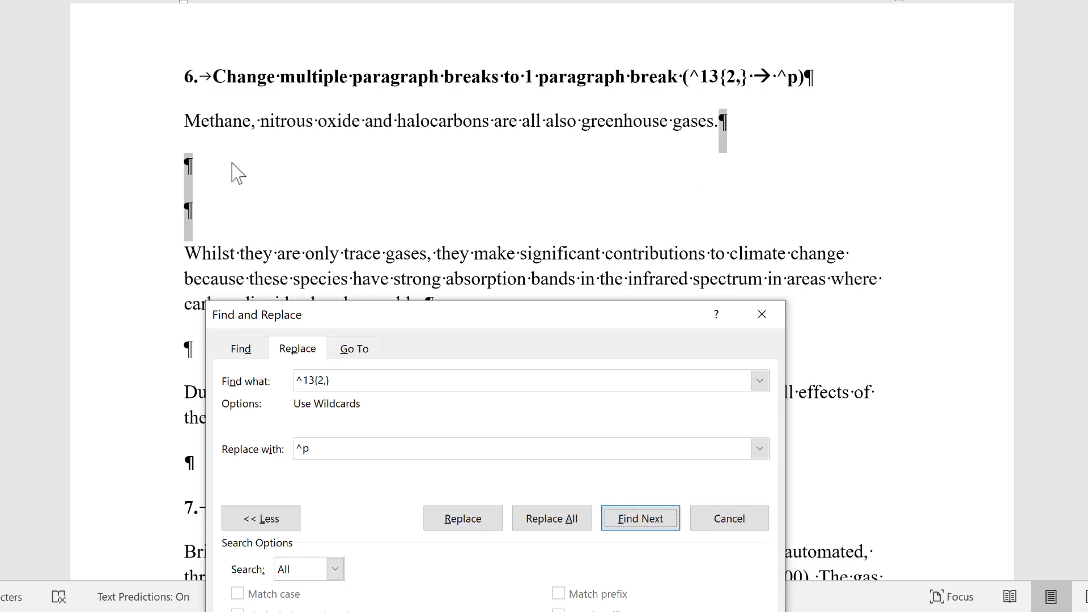
click(478, 525)
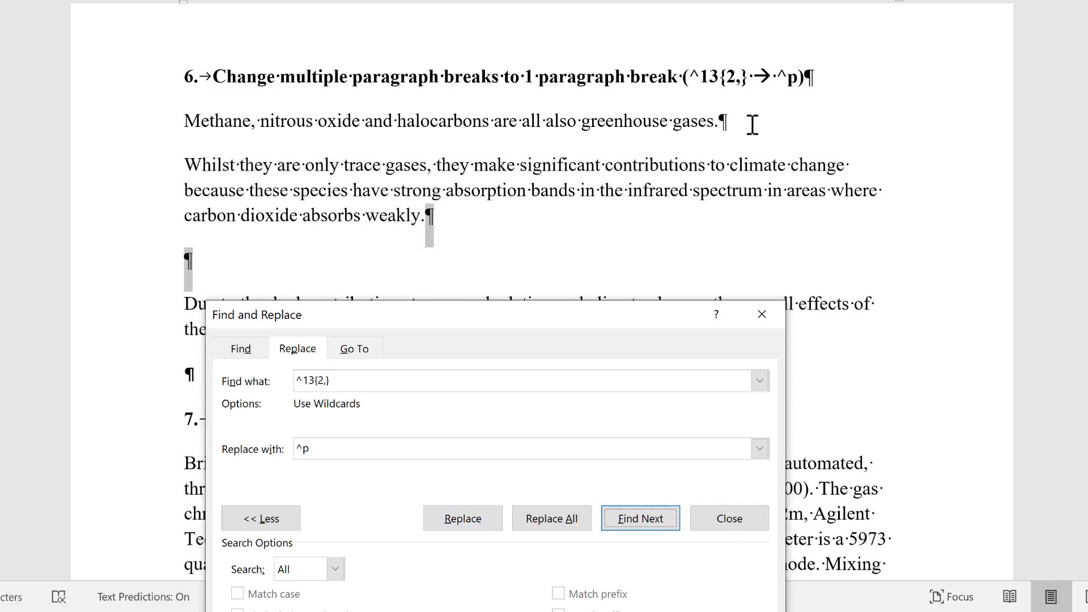
drag(448, 319, 445, 361)
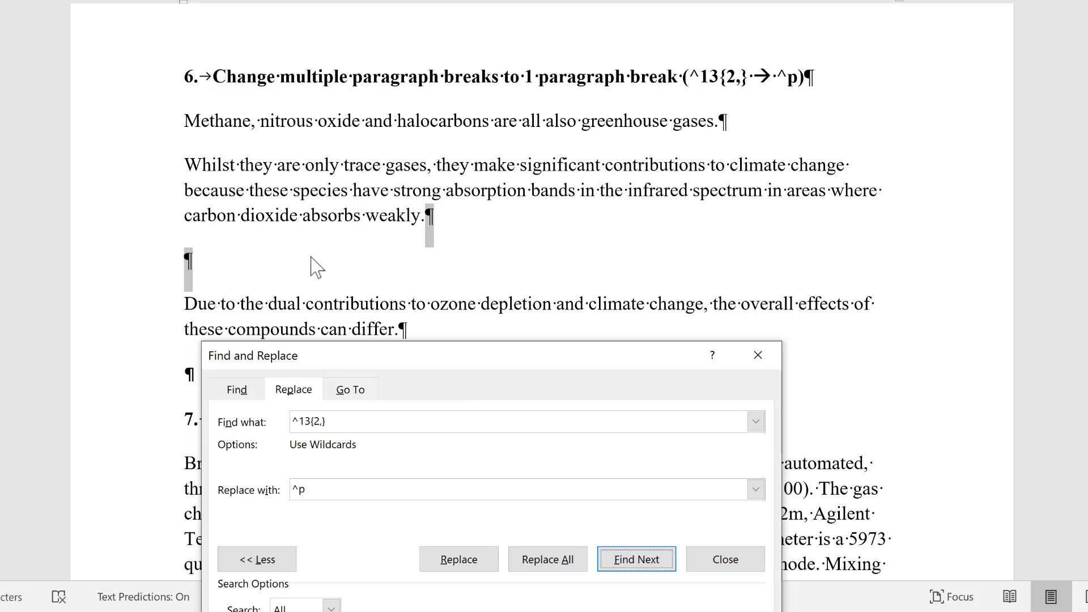
click(468, 565)
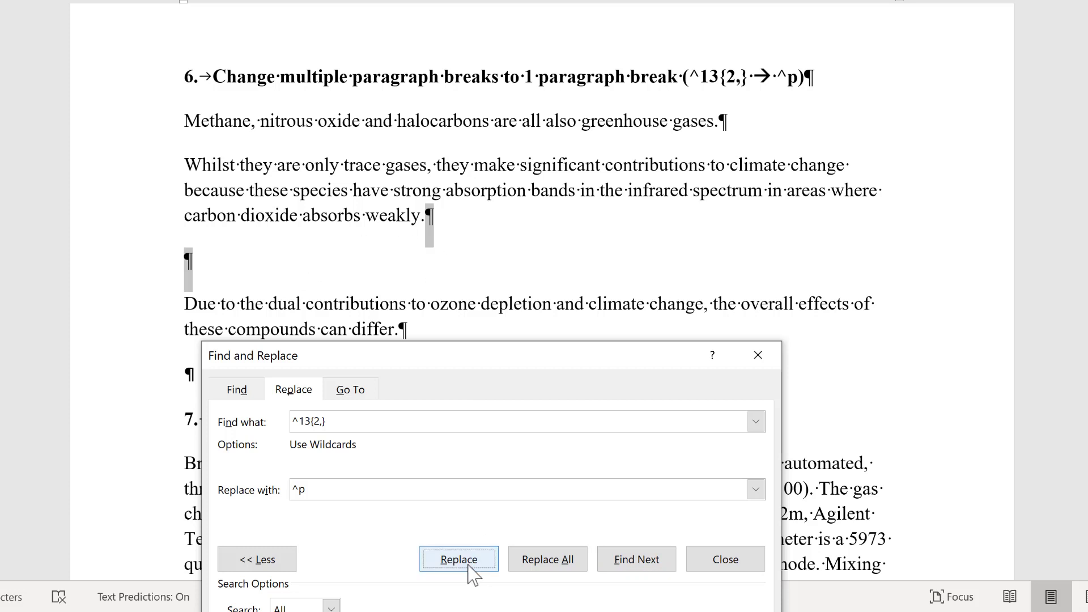
drag(461, 365, 495, 371)
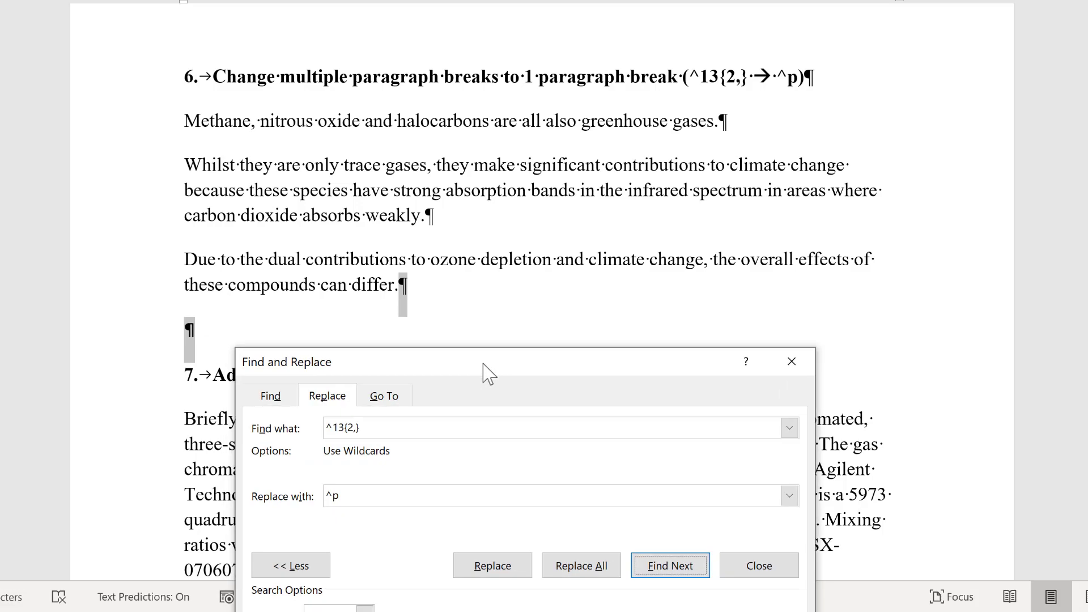
click(502, 569)
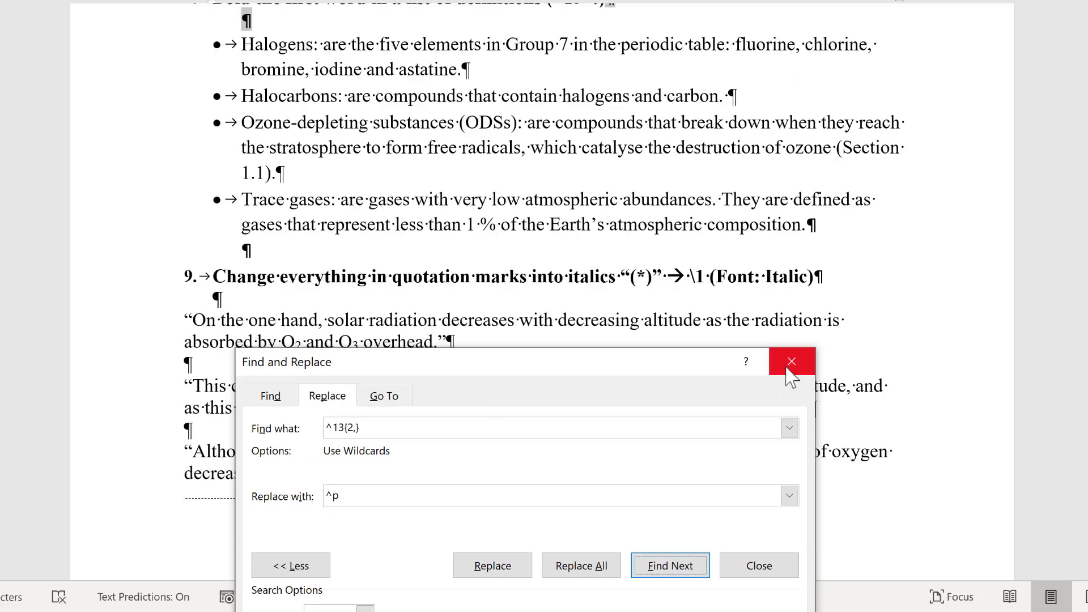
Step: Close the Find and Replace dialog and place the cursor at the end of heading 7
click(791, 361)
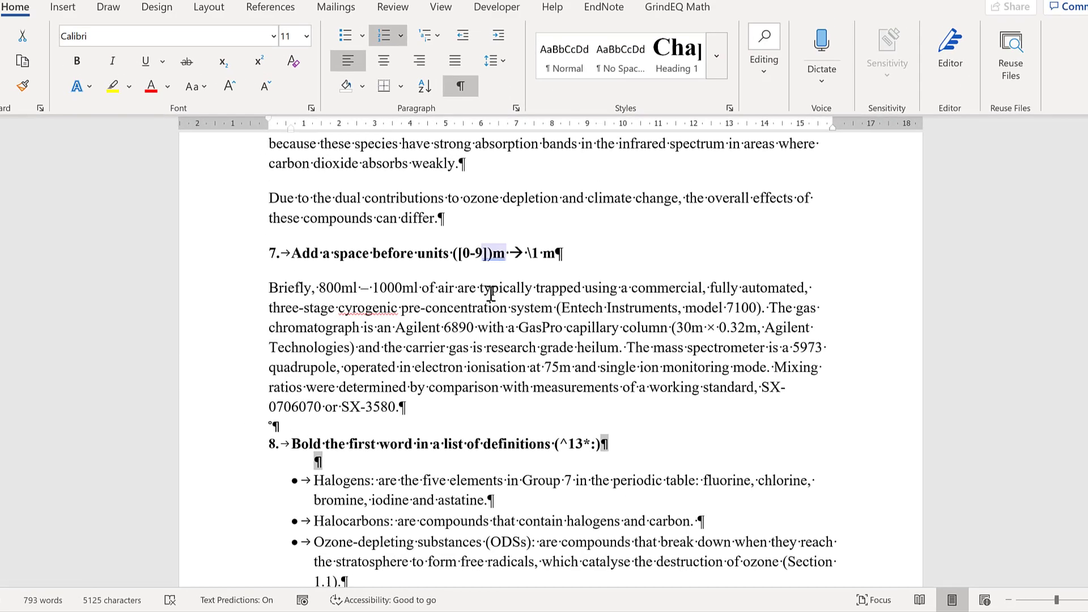
scroll(489, 300, up, 2)
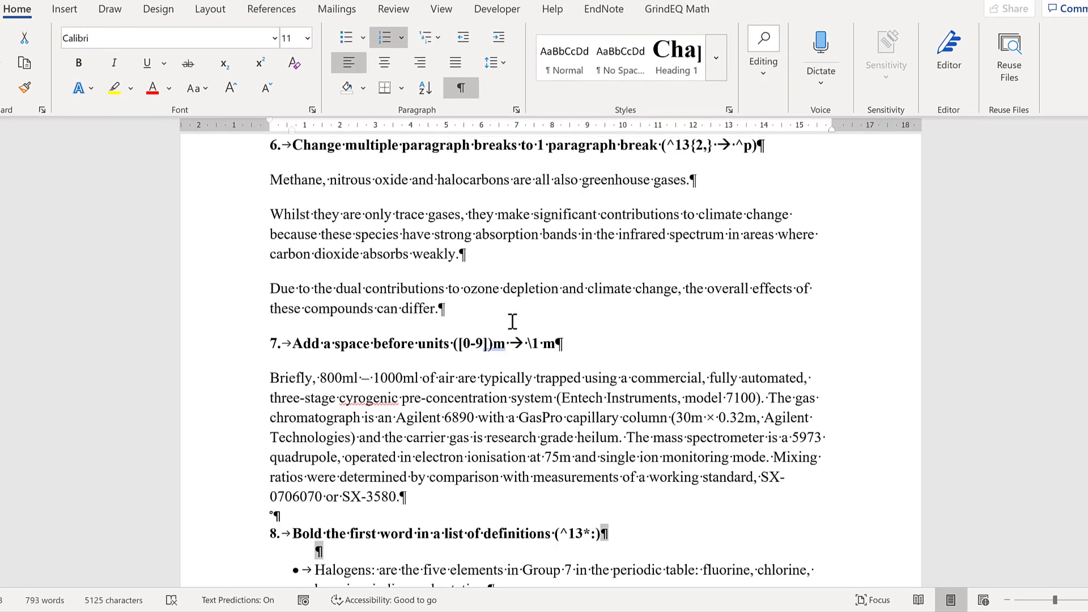
click(577, 343)
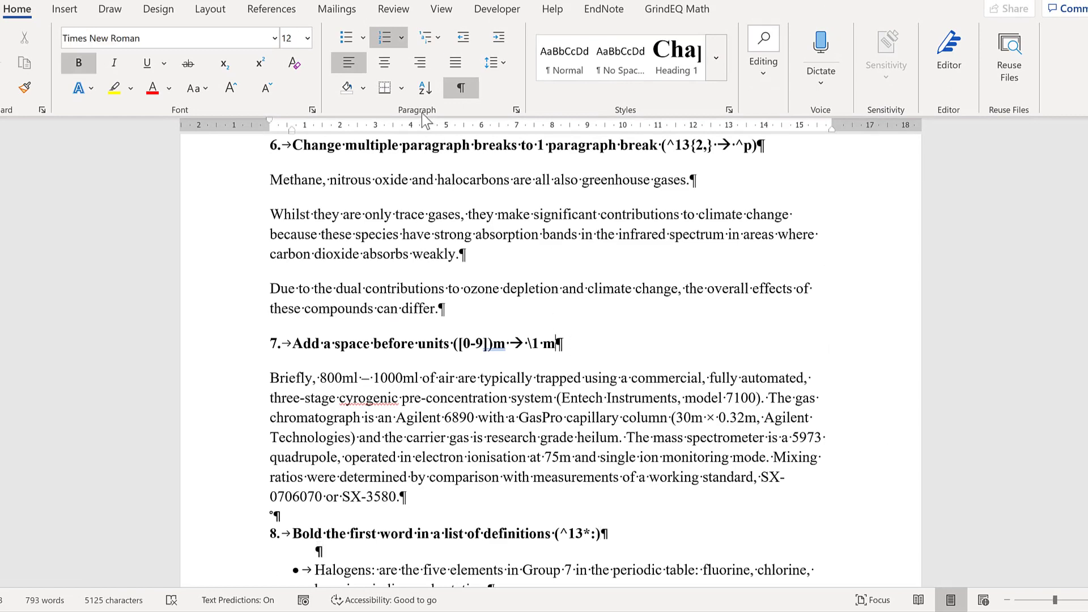
Step: Hide the formatting marks and place the cursor at the start of the paragraph under heading 7
click(467, 90)
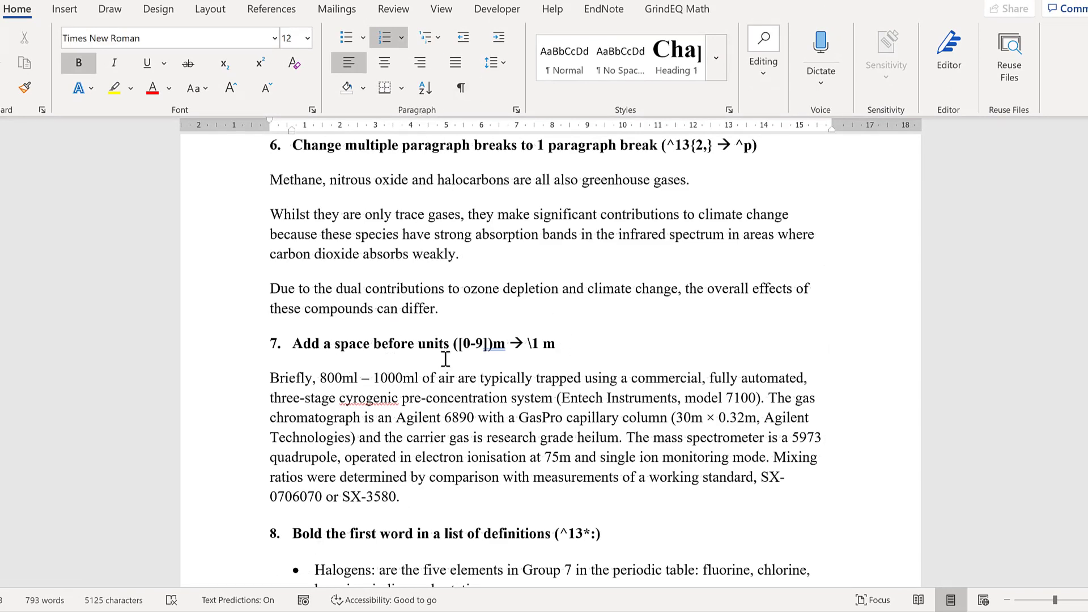
scroll(445, 358, down, 3)
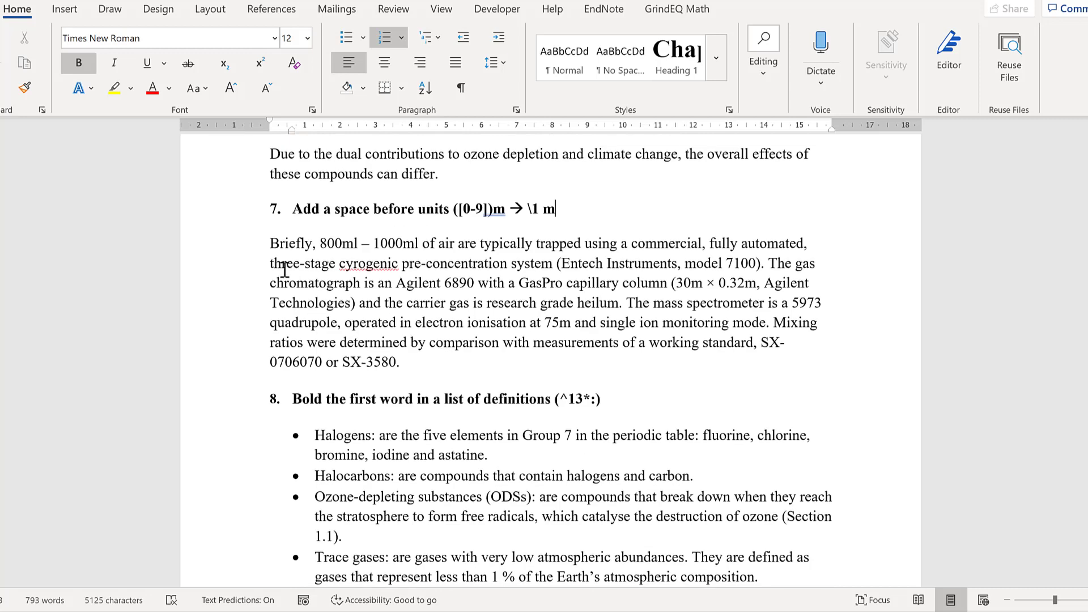
click(270, 243)
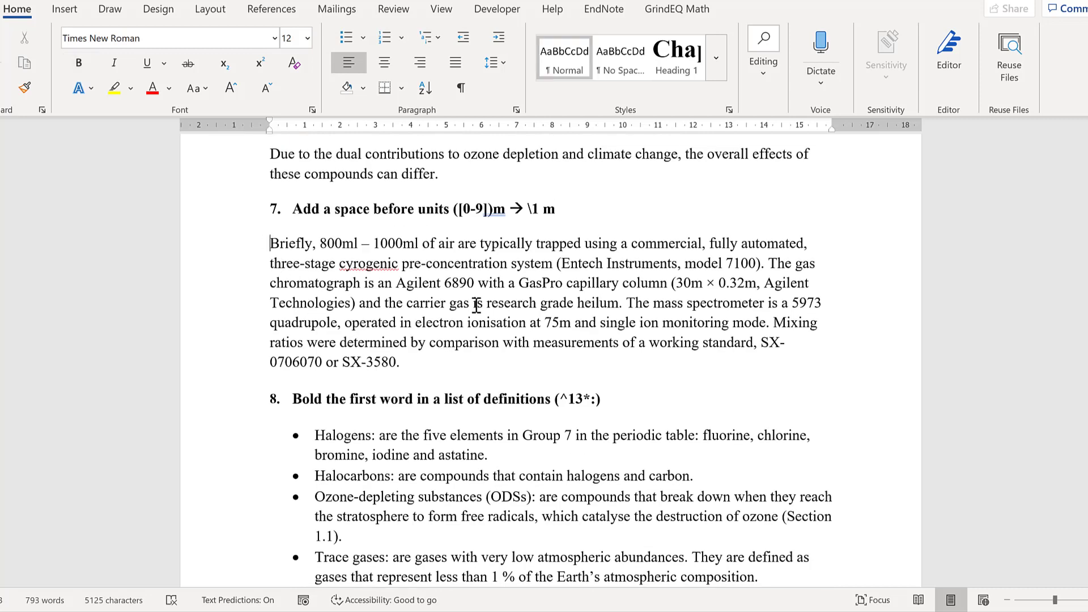
Step: Open Advanced Find and replace the search text with the Character in Range code for digits, [0-9]
click(750, 98)
click(789, 126)
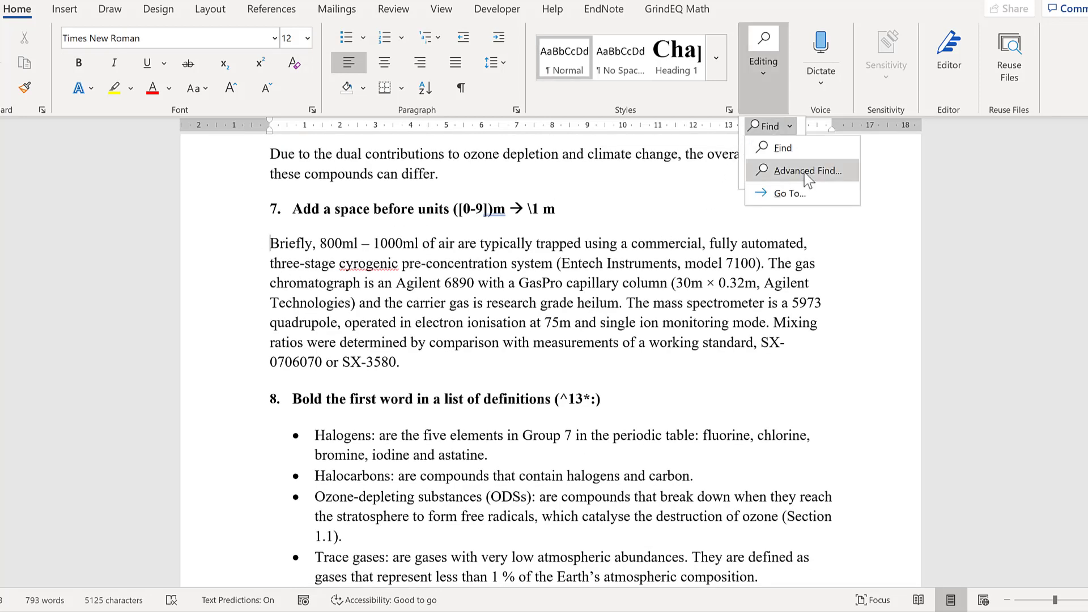
click(803, 171)
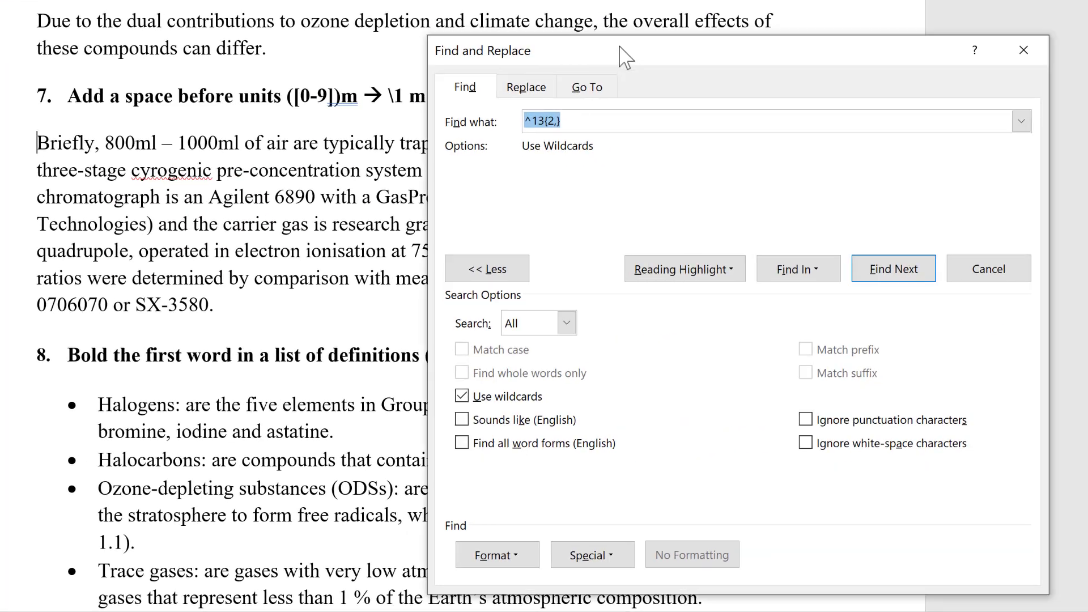
key(BackSpace)
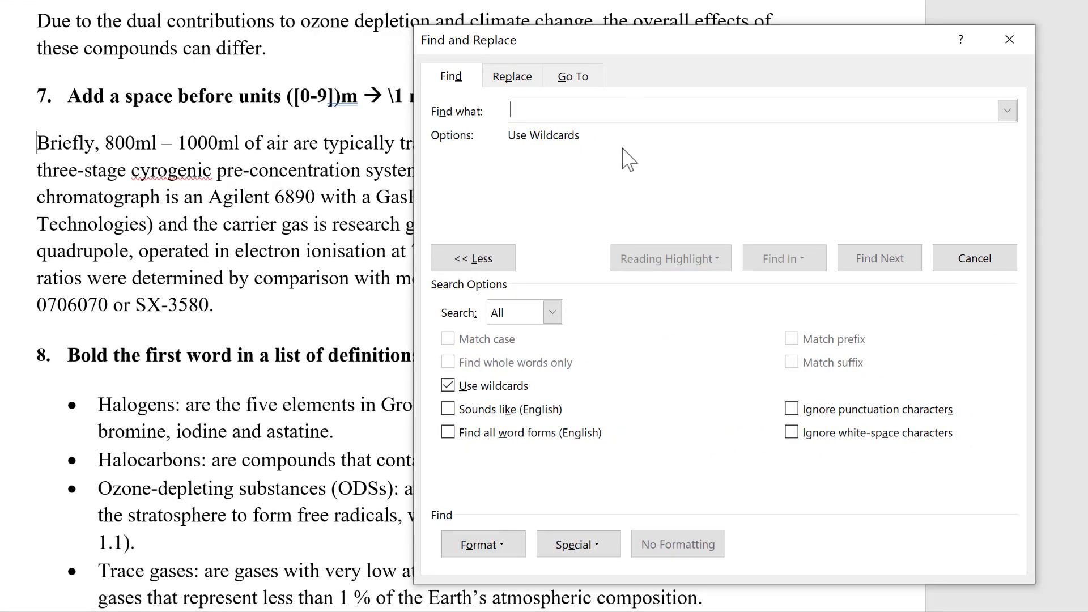
click(606, 547)
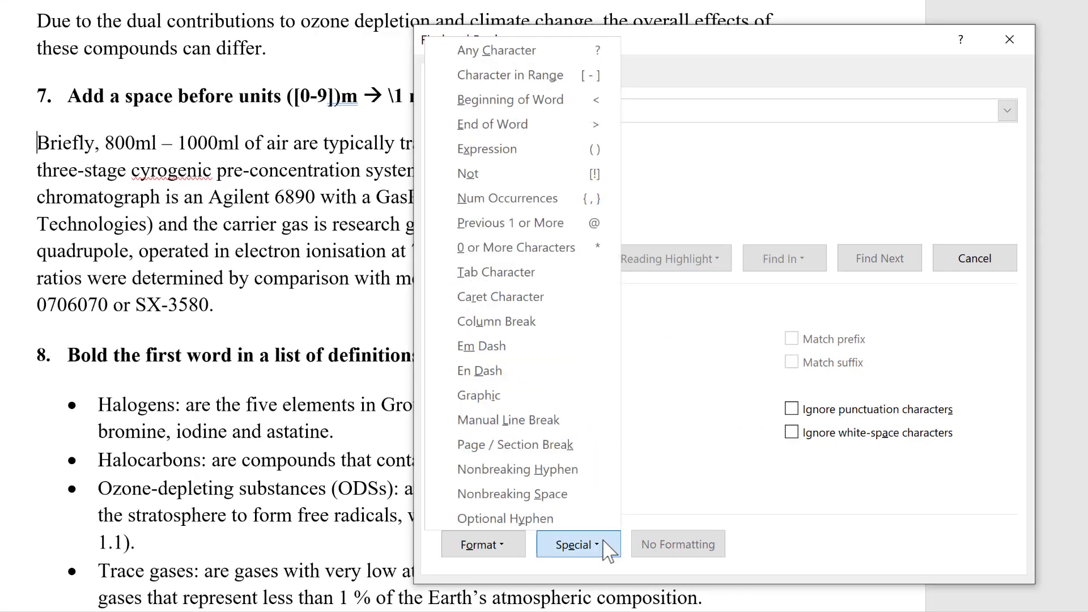
click(544, 83)
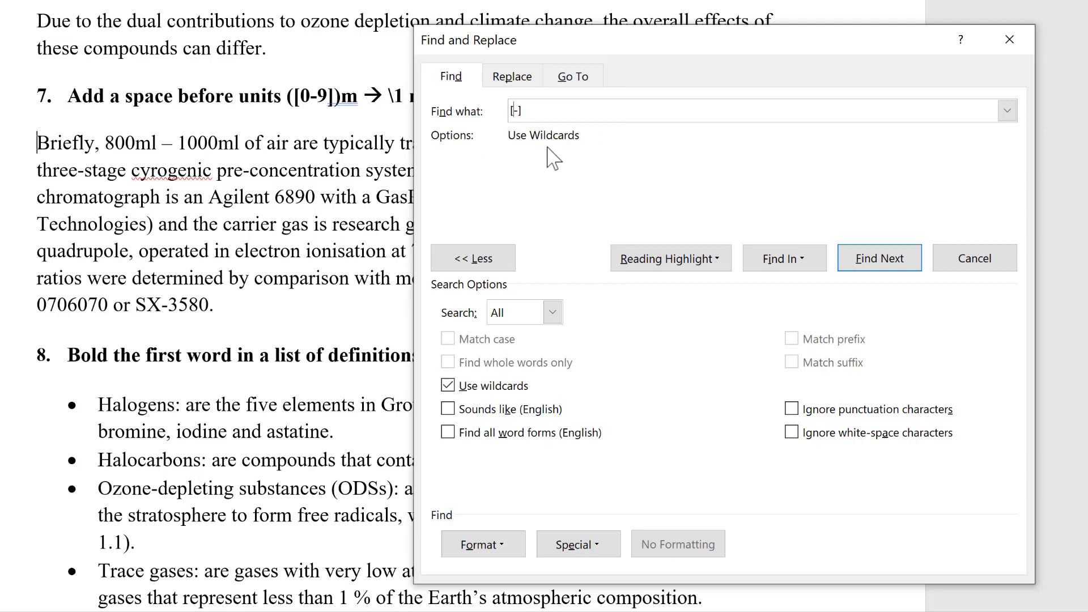
text(0-9)
Step: Highlight every [0-9] match in the document to check the search, and clear the highlighting
click(715, 263)
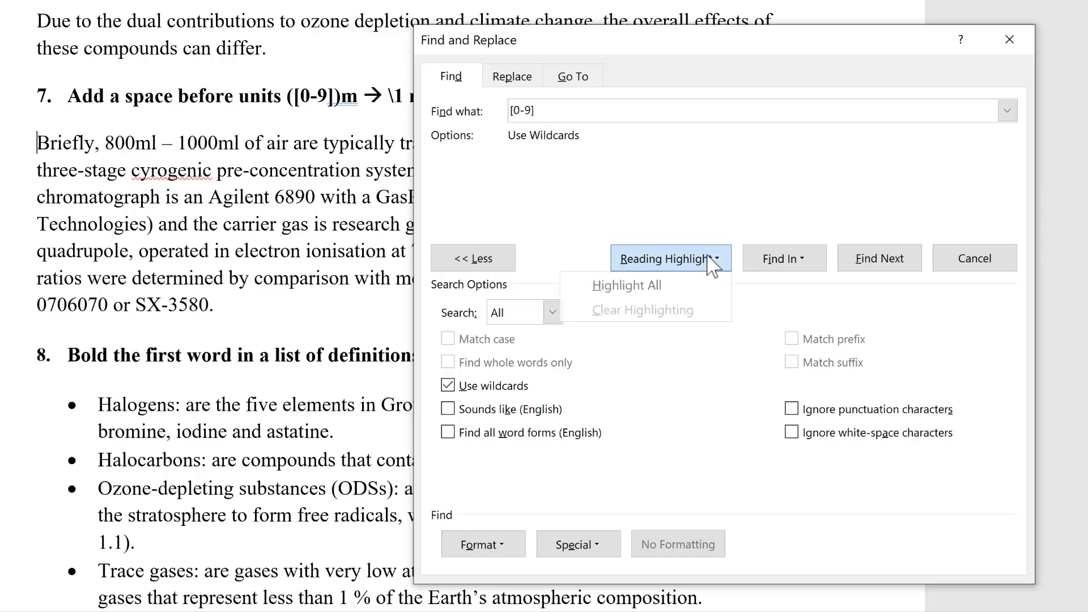
click(703, 288)
drag(674, 42, 717, 78)
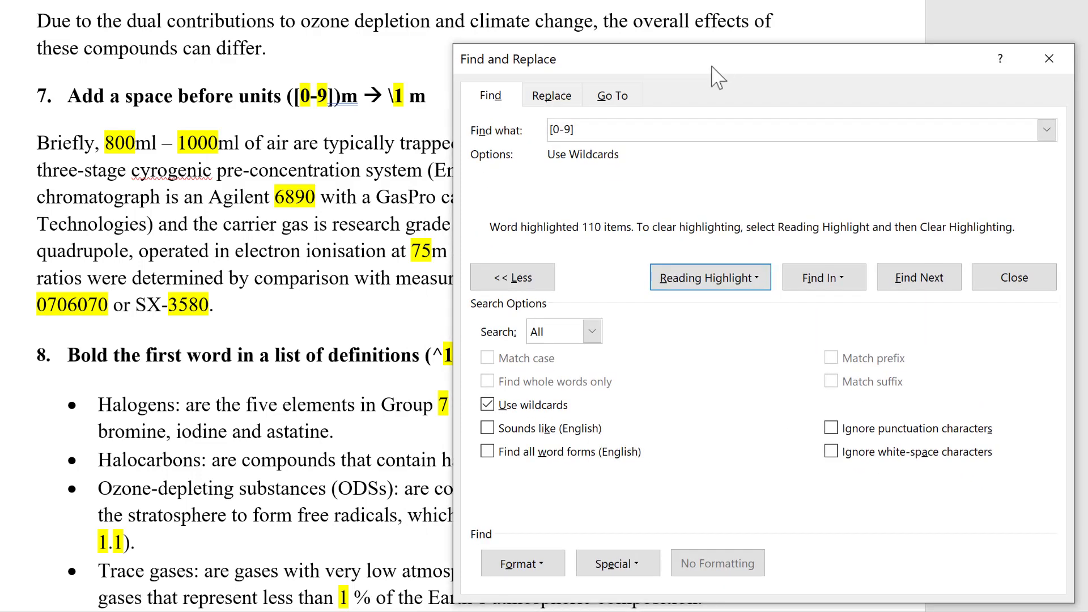
click(730, 280)
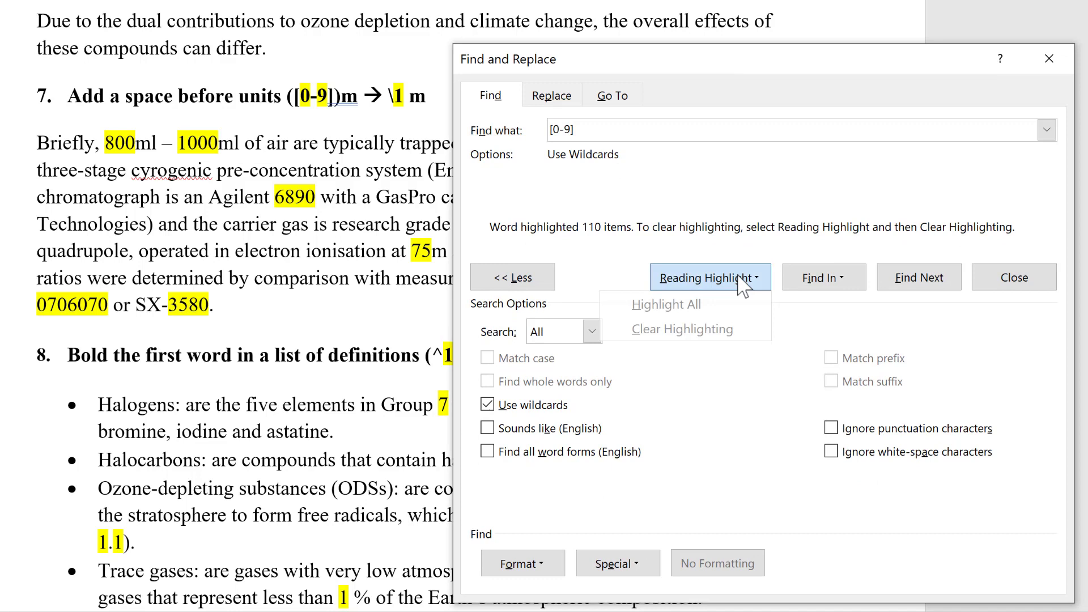
click(727, 333)
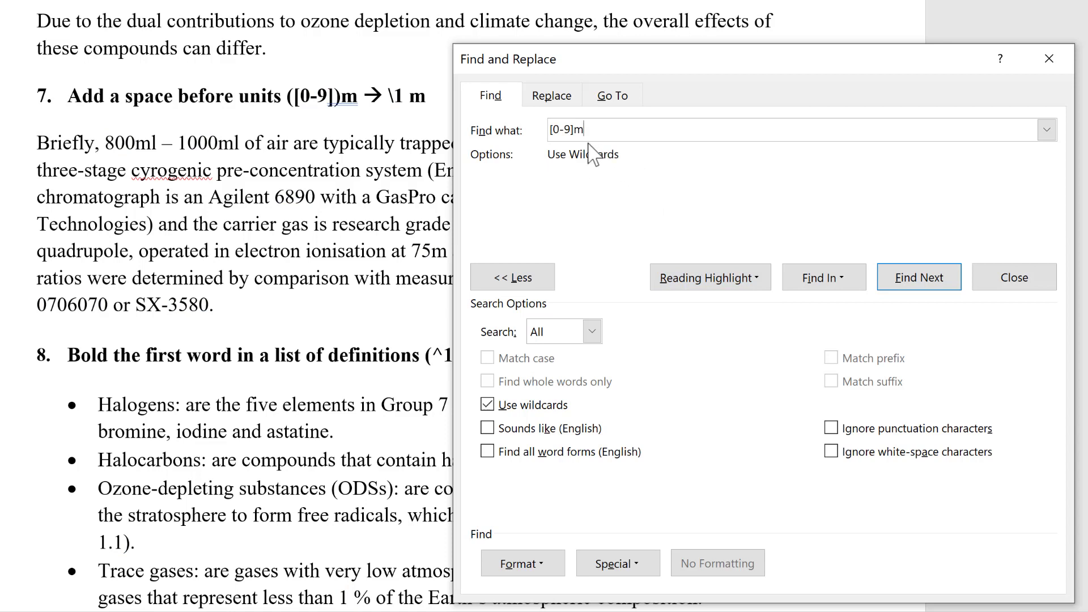
Step: Extend the search text to [0-9]m and check its matches under heading 7 with temporary reading highlights
click(712, 272)
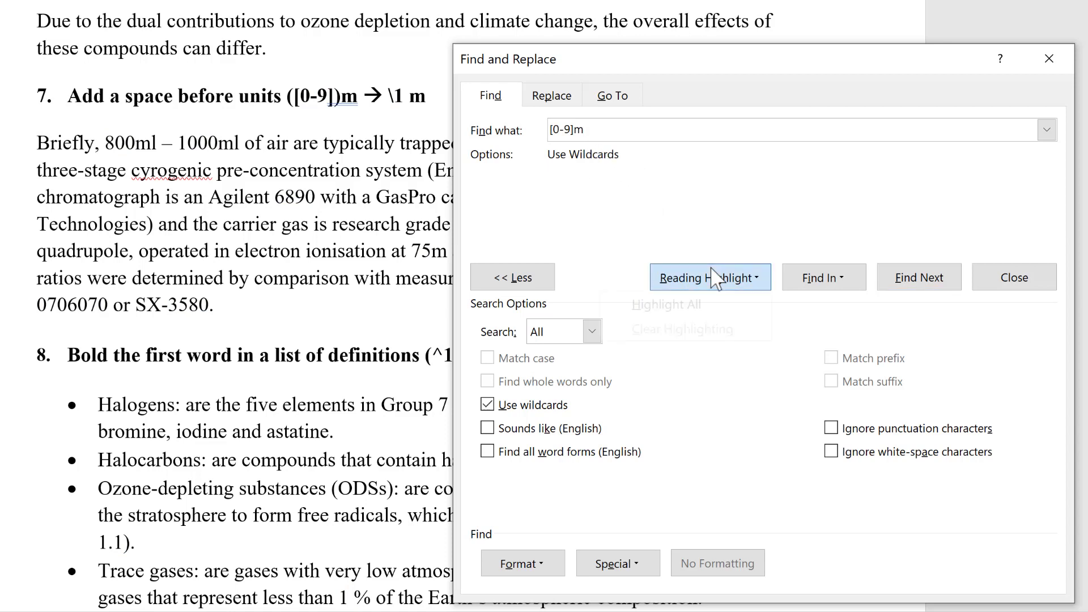
click(666, 304)
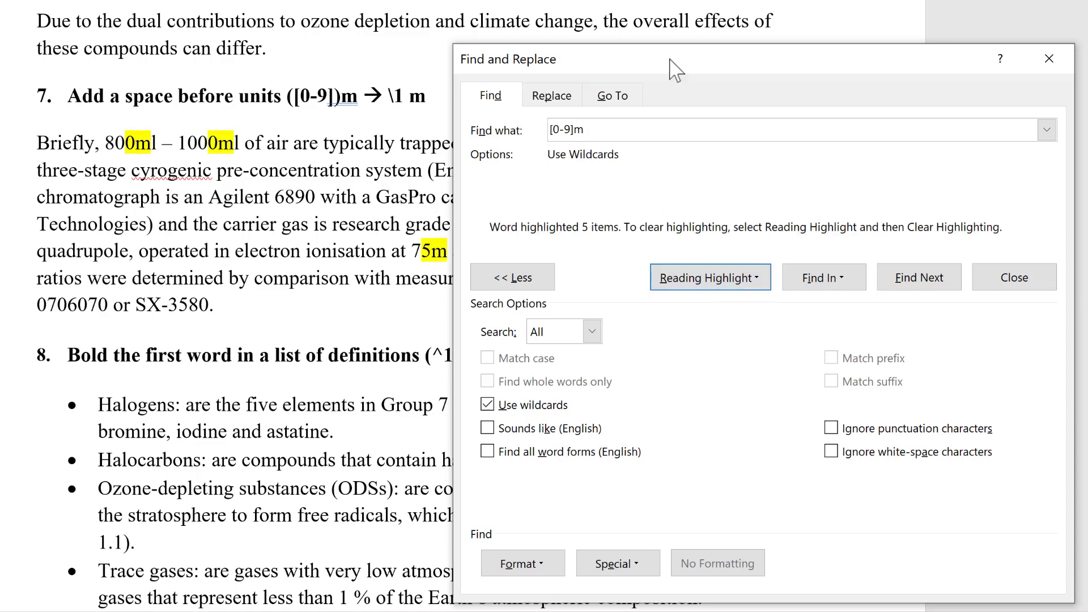
drag(668, 68, 334, 369)
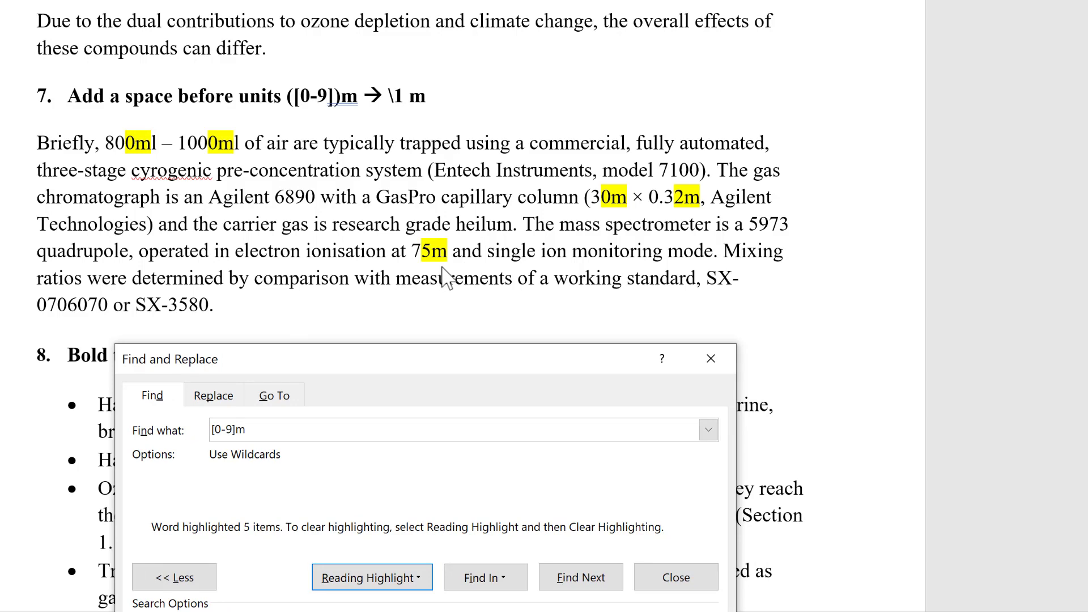
drag(426, 361, 676, 58)
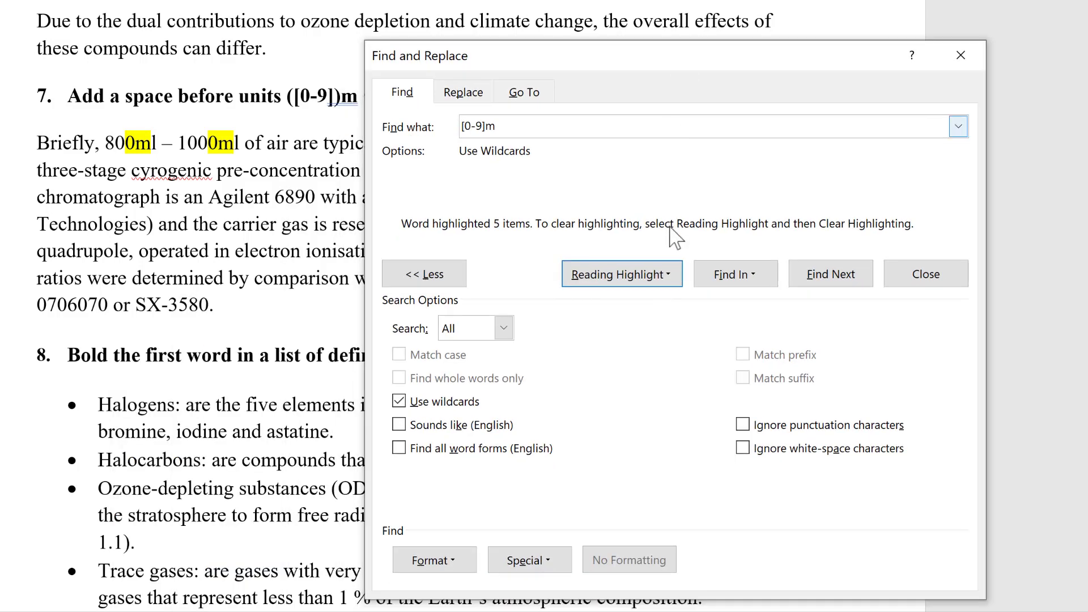
click(660, 276)
click(570, 324)
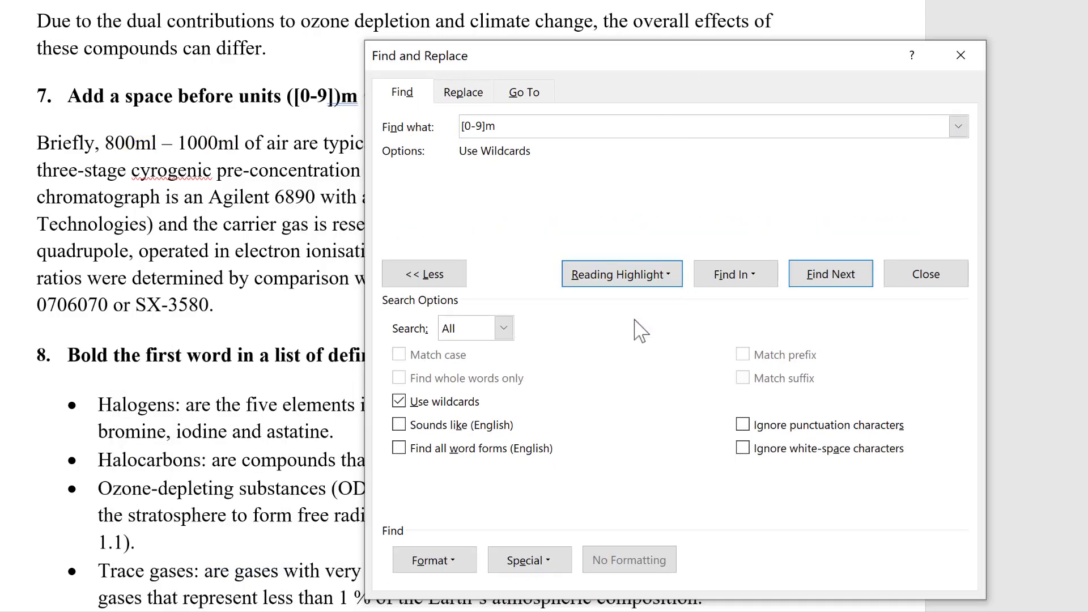
Step: Empty the replacement text and enclose the digit range in parentheses so the search text reads ([0-9])m
click(463, 95)
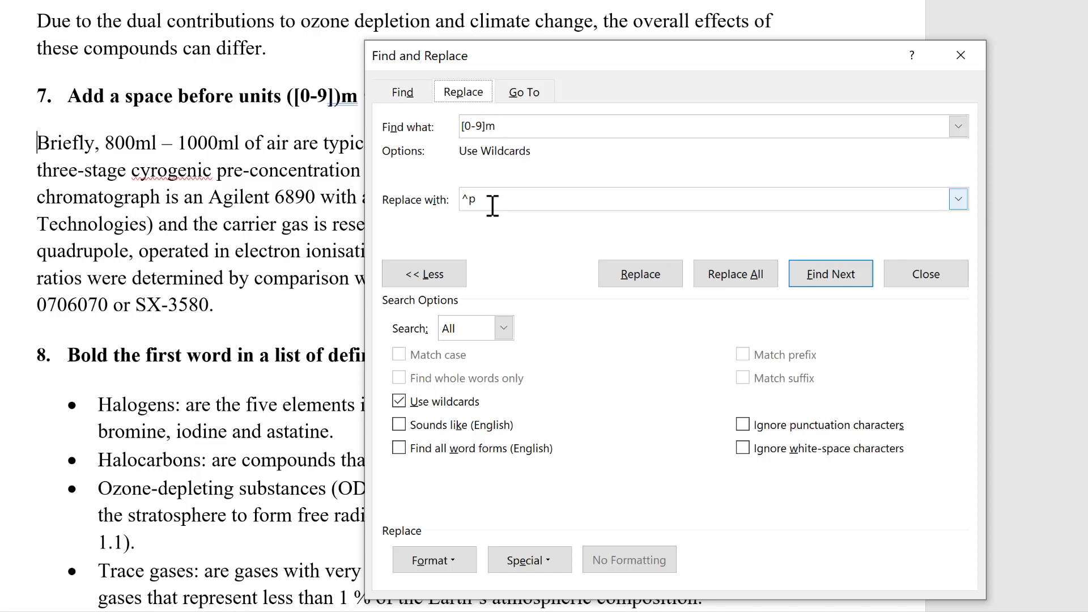
drag(492, 205, 382, 203)
key(BackSpace)
click(518, 130)
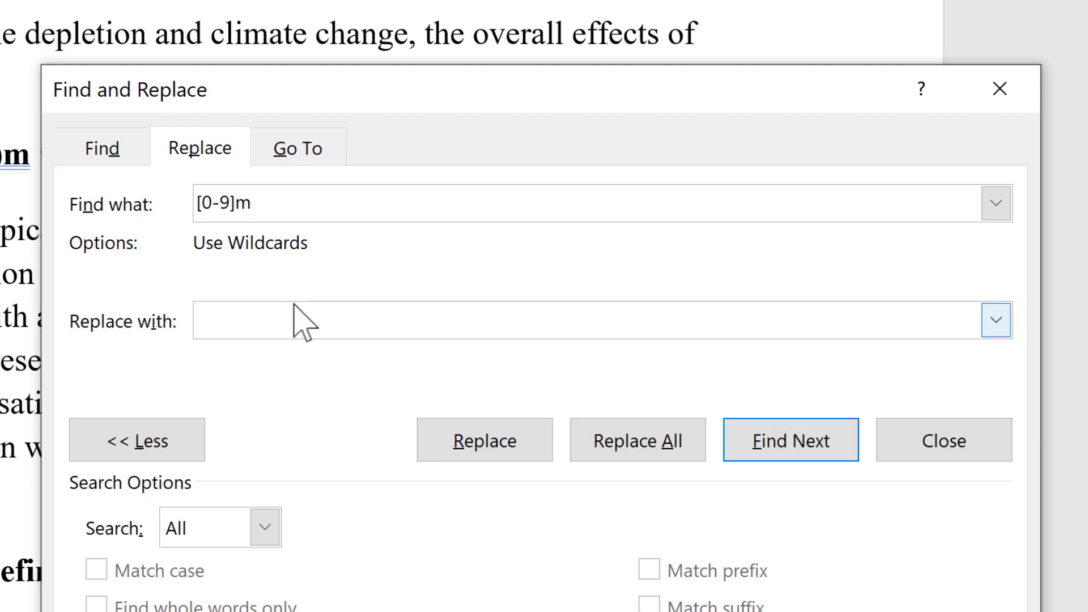
text(()
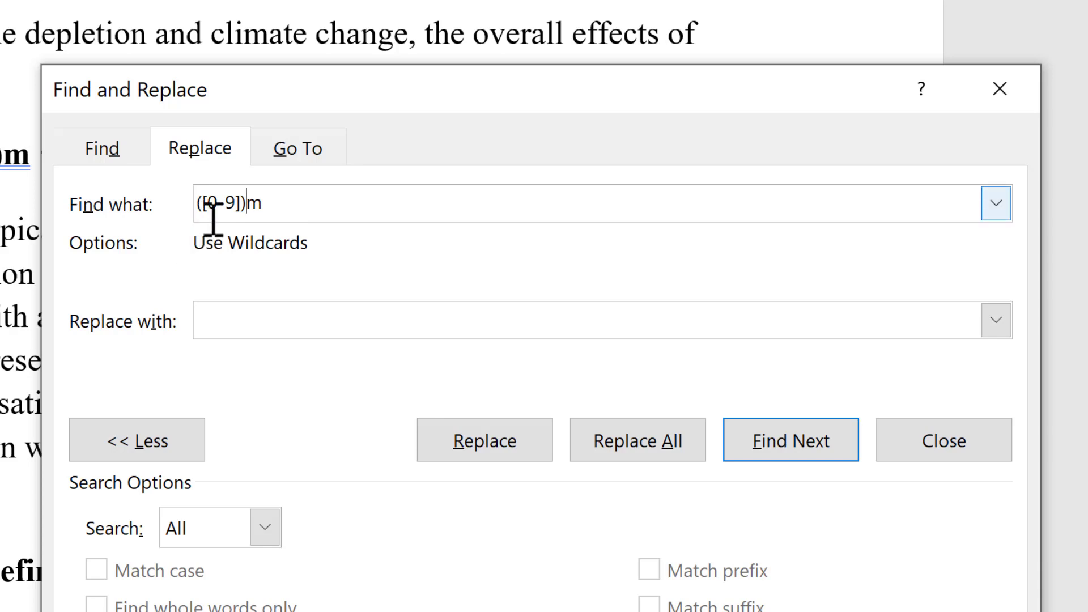
Step: Set the replacement text to \1 m, reusing the bracketed digit expression followed by a space and the unit
click(232, 321)
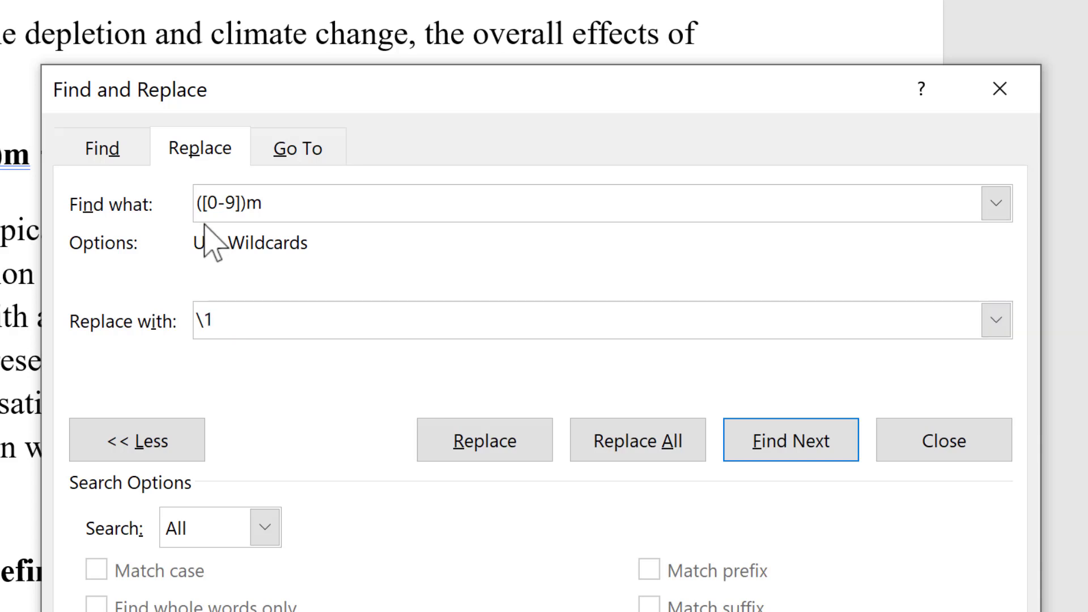
drag(203, 202, 245, 204)
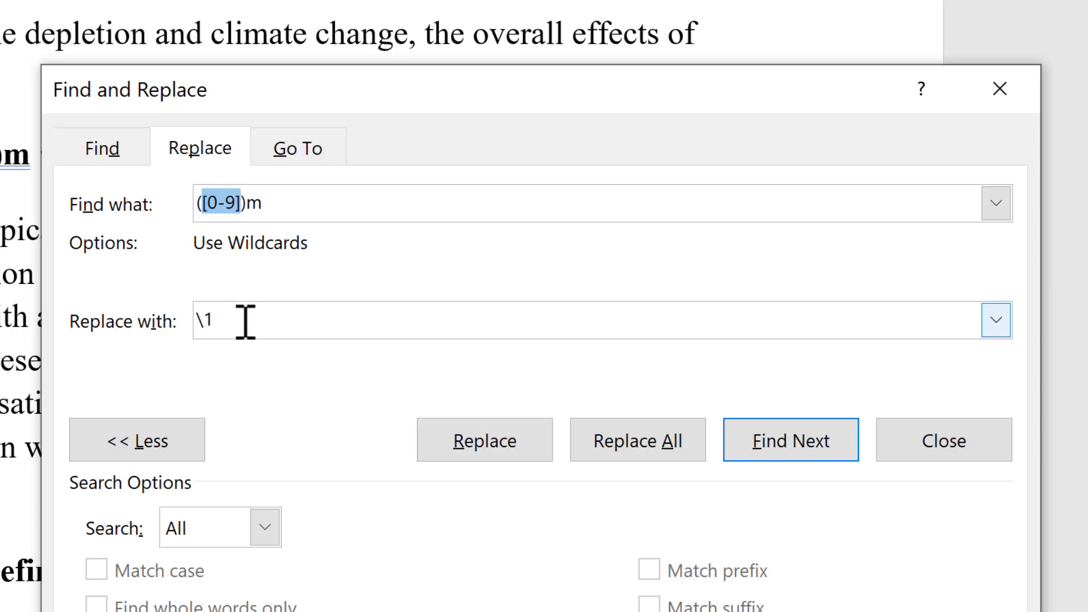
drag(246, 316, 178, 318)
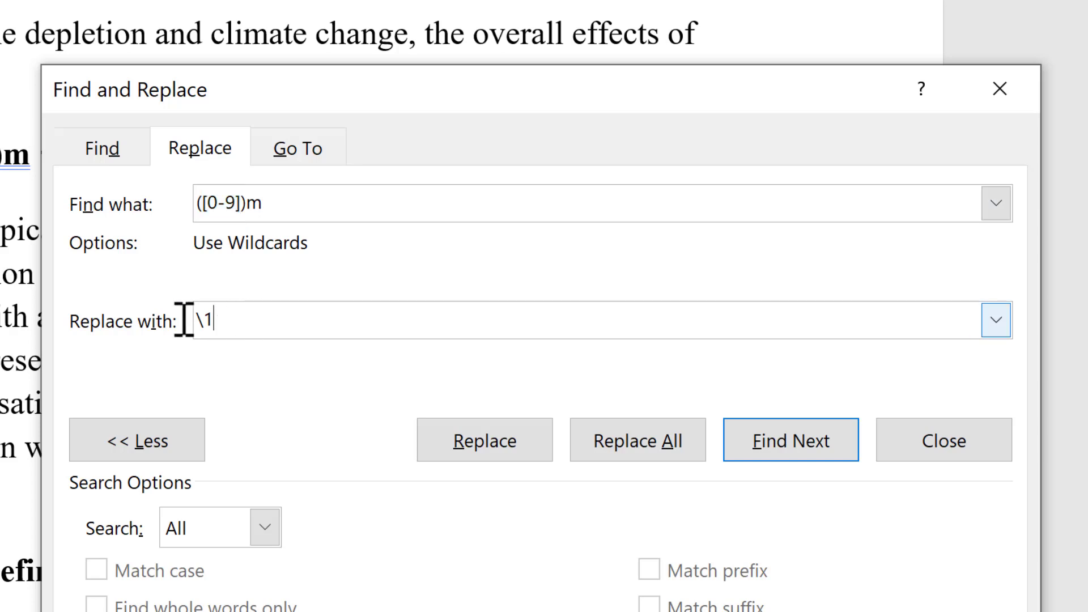
click(305, 318)
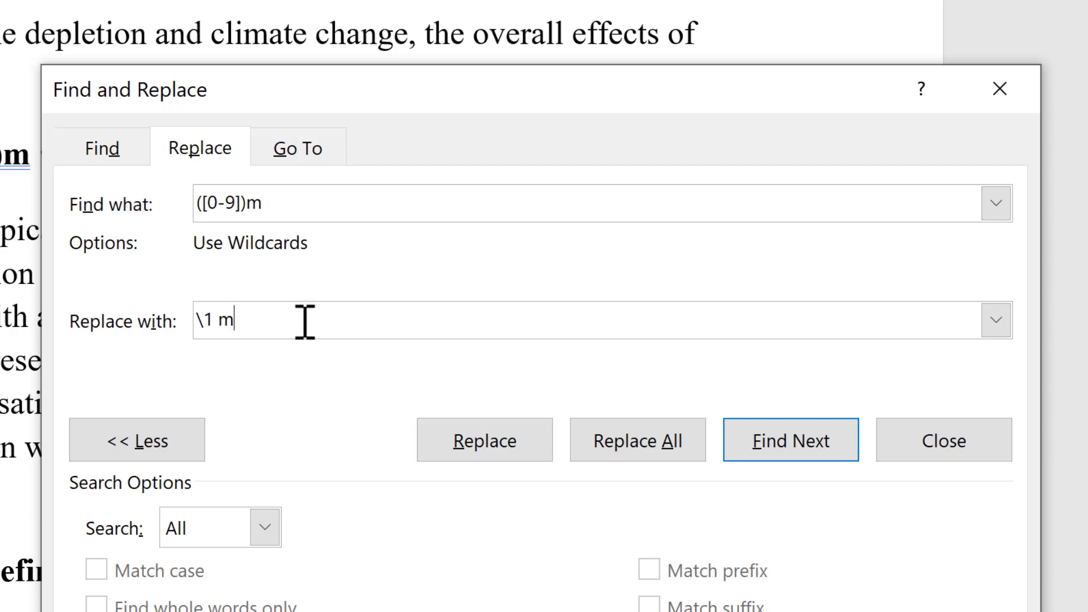
Step: Replace the matches in the paragraph under heading 7 one by one, adding a space between each number and its unit
click(509, 448)
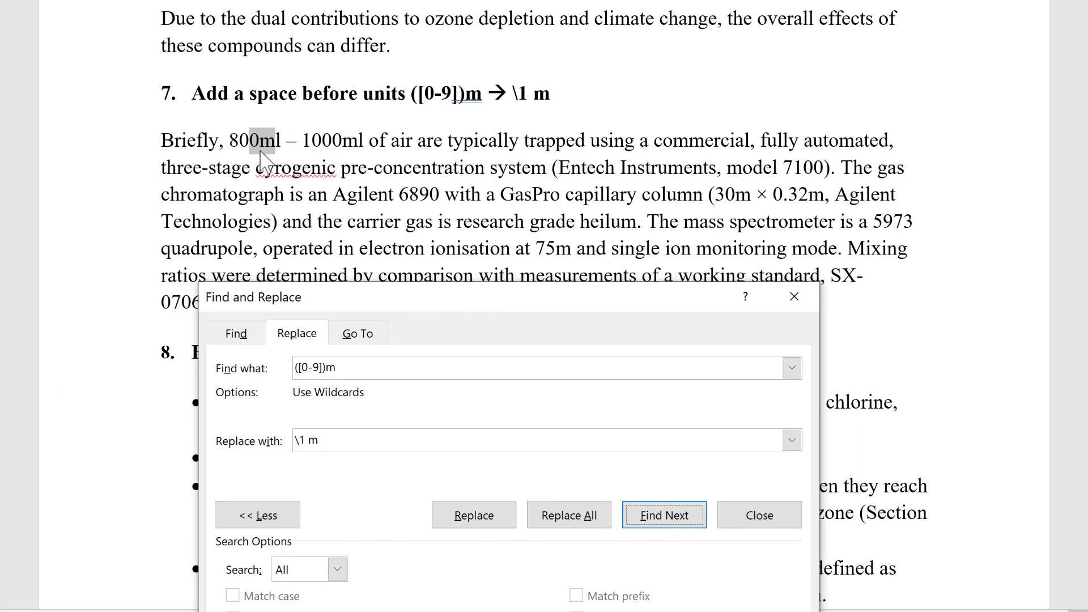
click(498, 515)
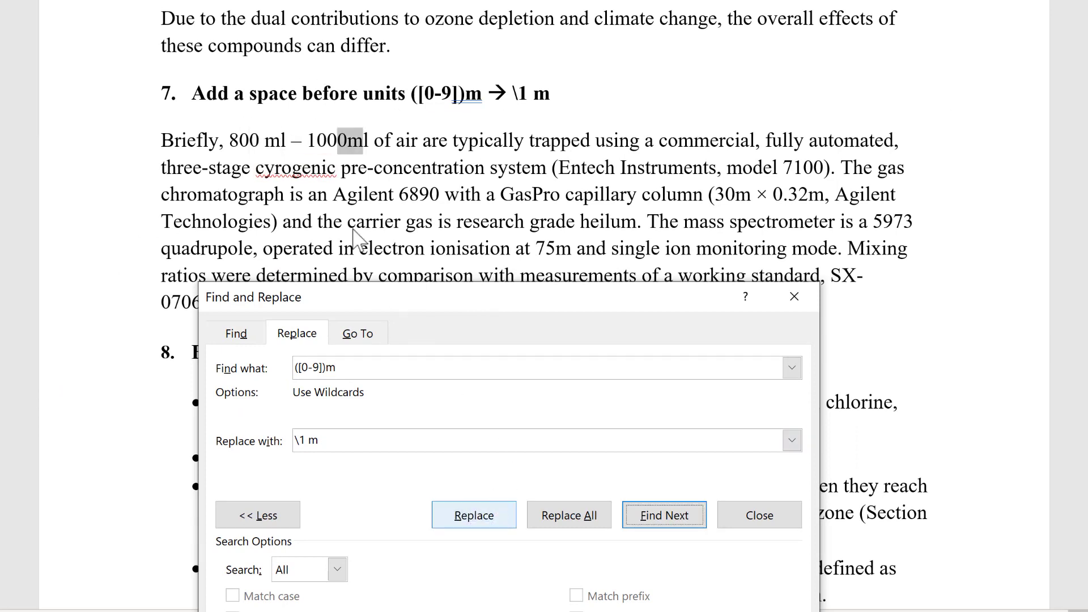
click(504, 520)
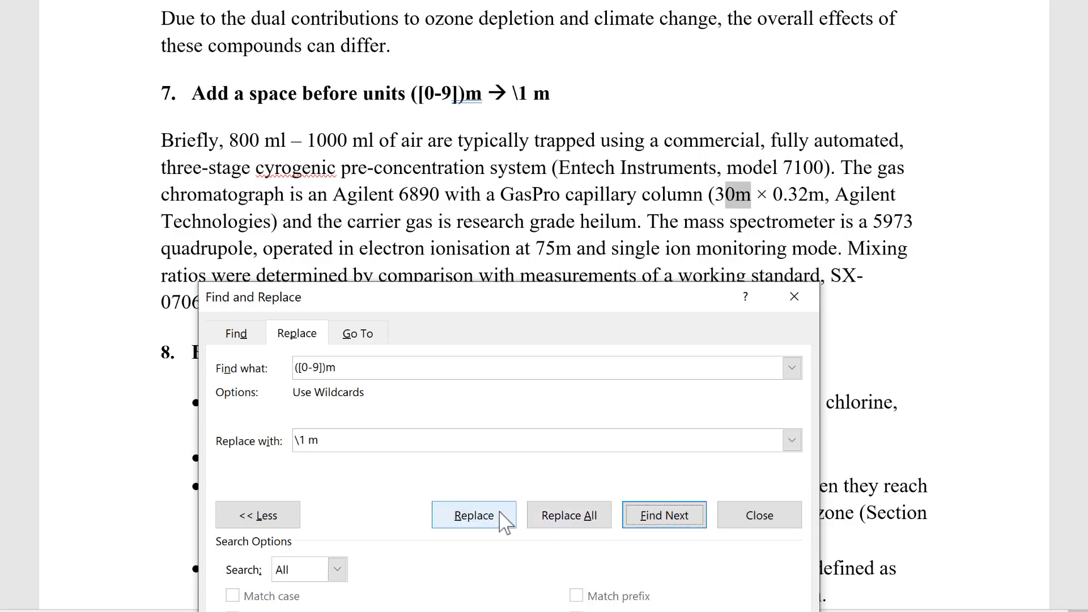
click(504, 520)
click(504, 520)
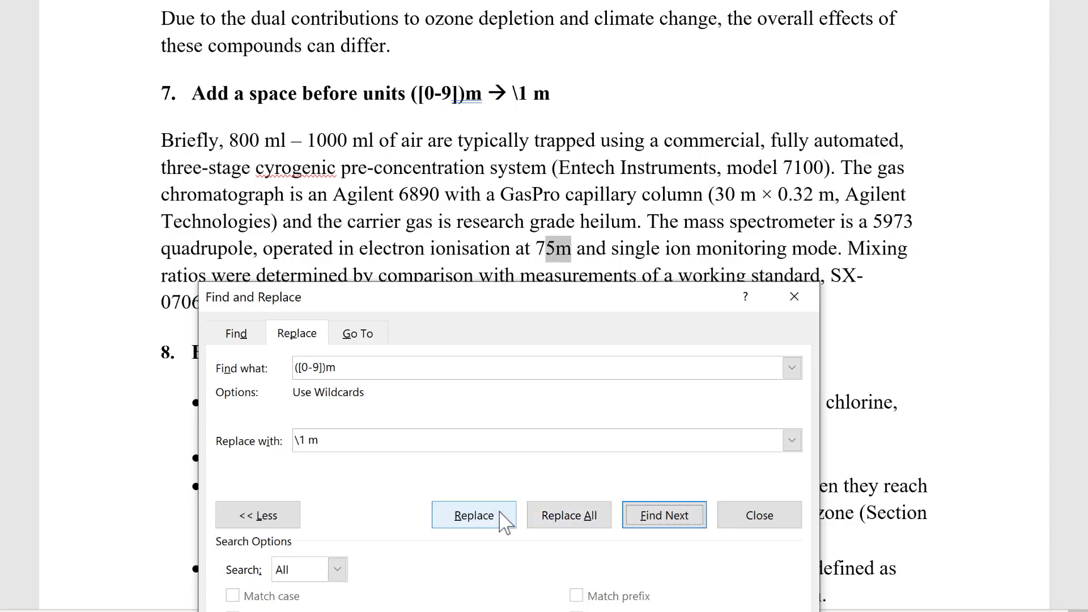
click(501, 513)
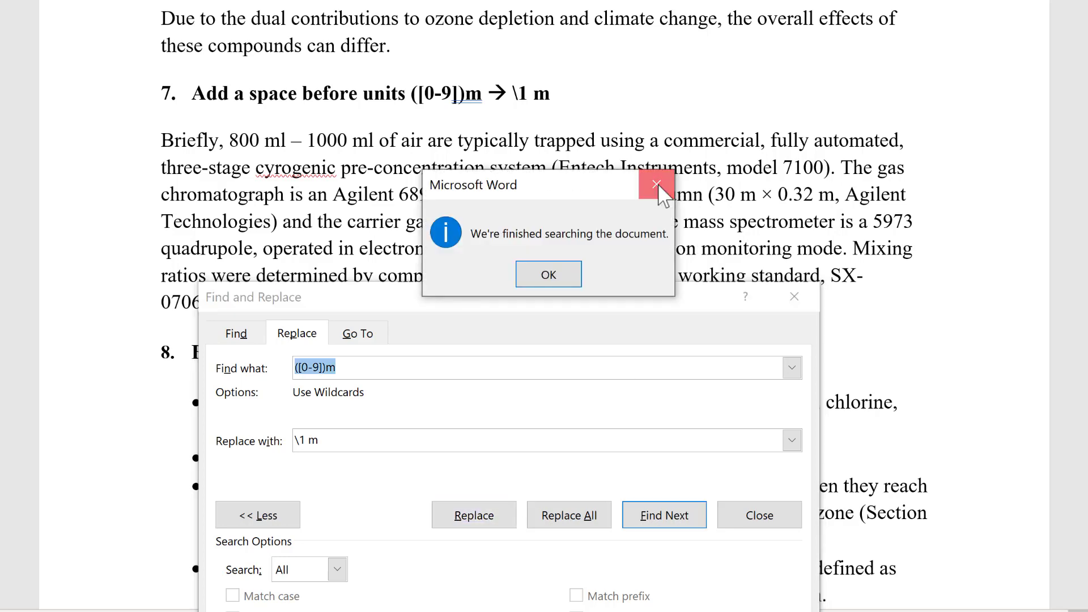
Step: Dismiss the search message, close the Find and Replace dialog and place the cursor at the end of heading 8
click(656, 184)
click(794, 296)
click(639, 353)
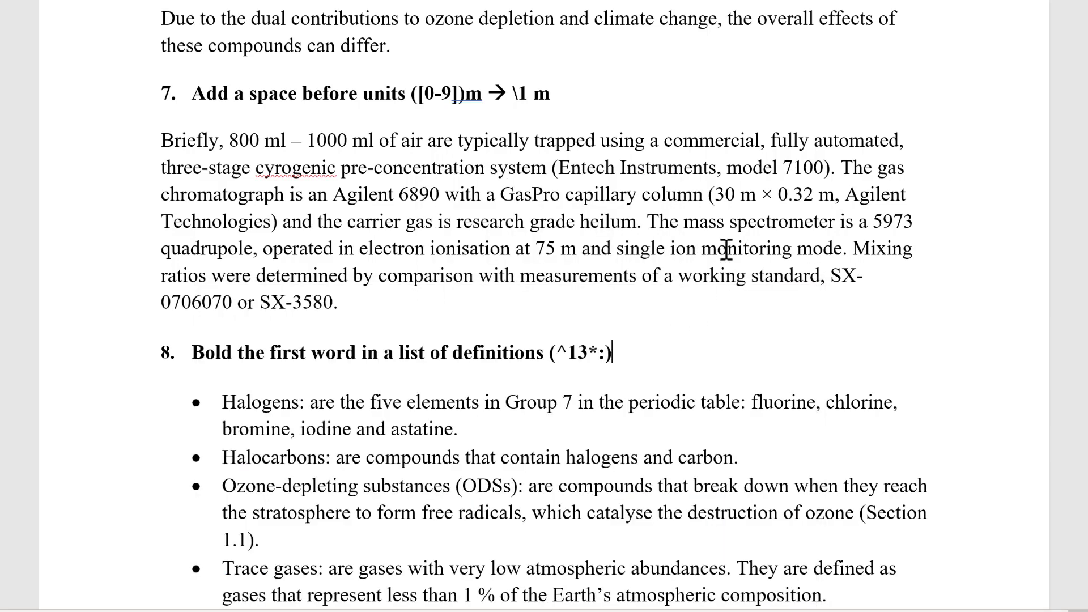
Step: Examine the Halogens entry in the list under heading 8, comparing the term before the colon with its definition
scroll(724, 249, down, 3)
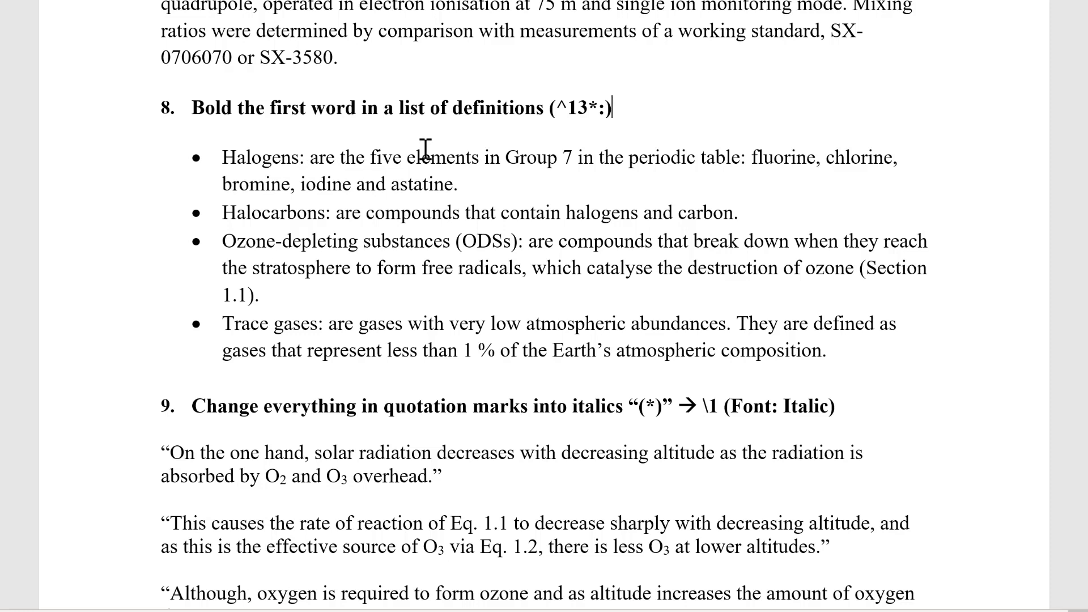
drag(223, 157, 301, 160)
drag(459, 185, 422, 184)
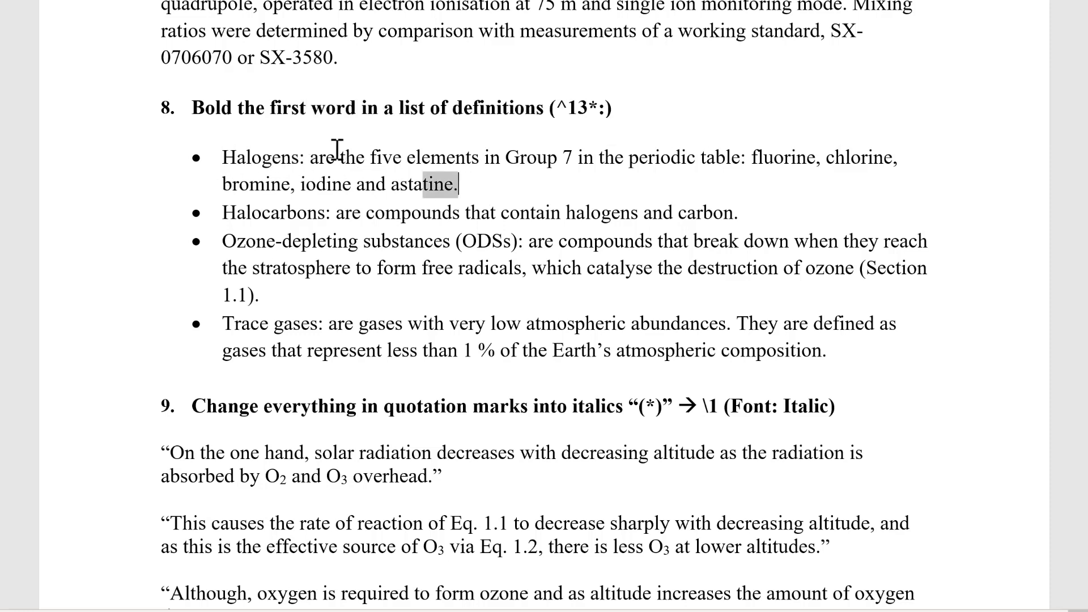
shift+click(312, 156)
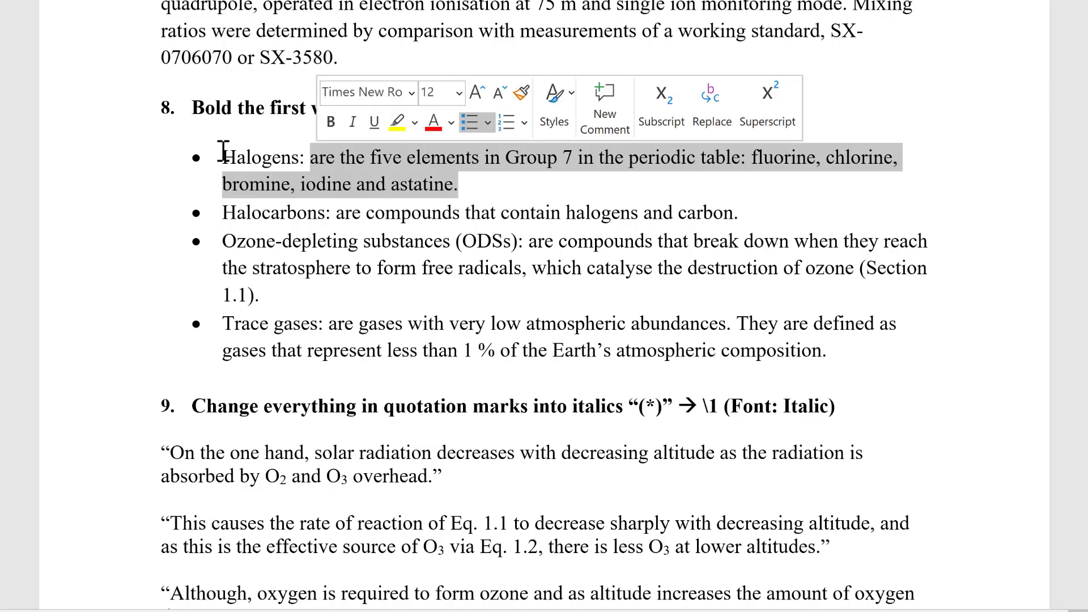
drag(274, 157, 307, 165)
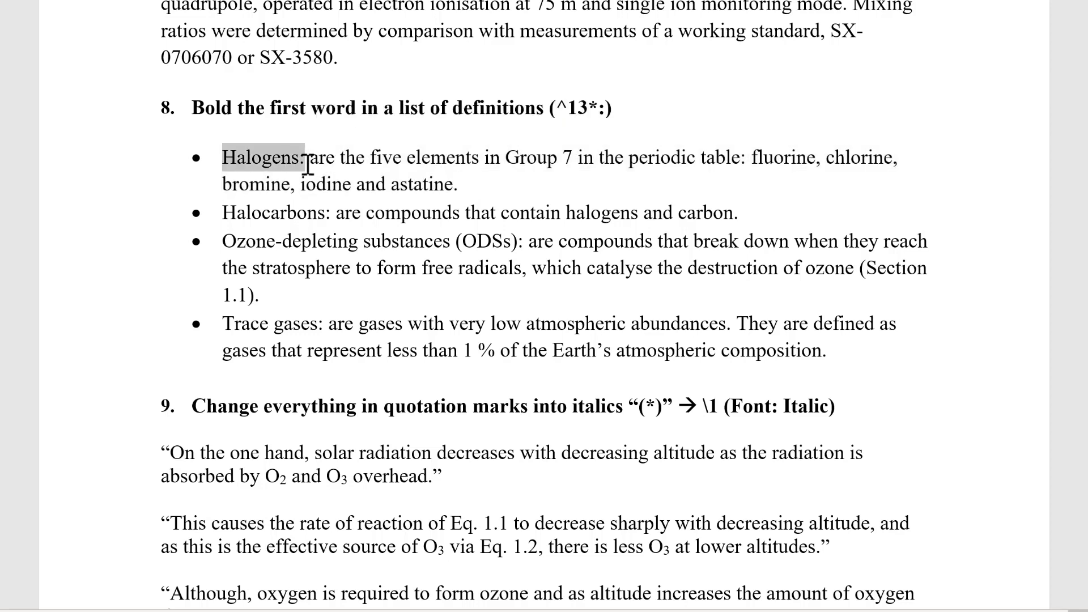
click(509, 187)
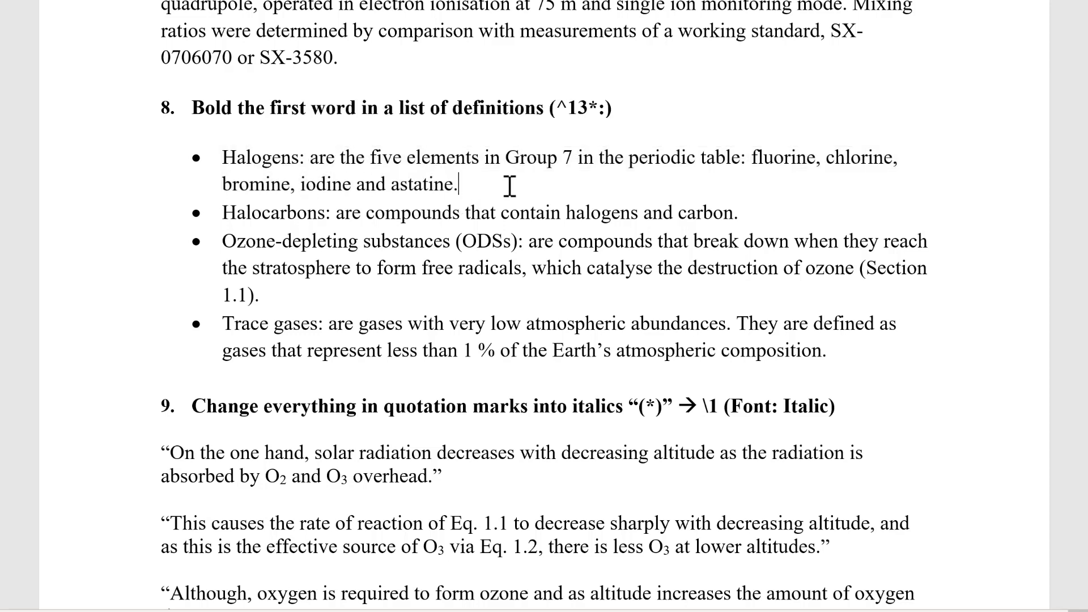
Step: Open Find and Replace with the cursor at the end of heading 8, and clear the previous search and replacement text
click(627, 103)
key(ctrl+h)
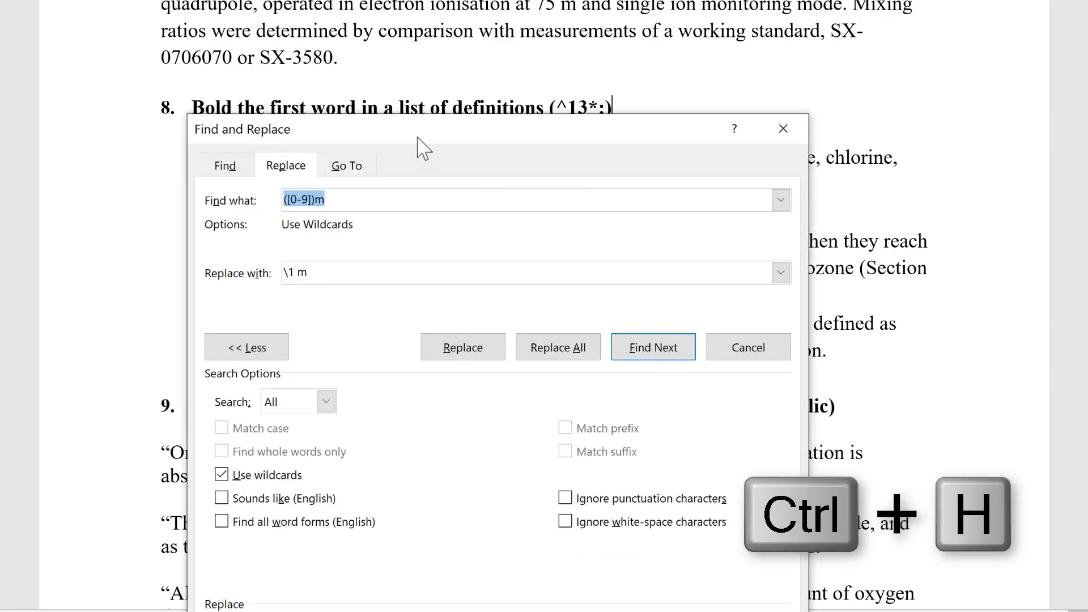
drag(490, 86, 824, 29)
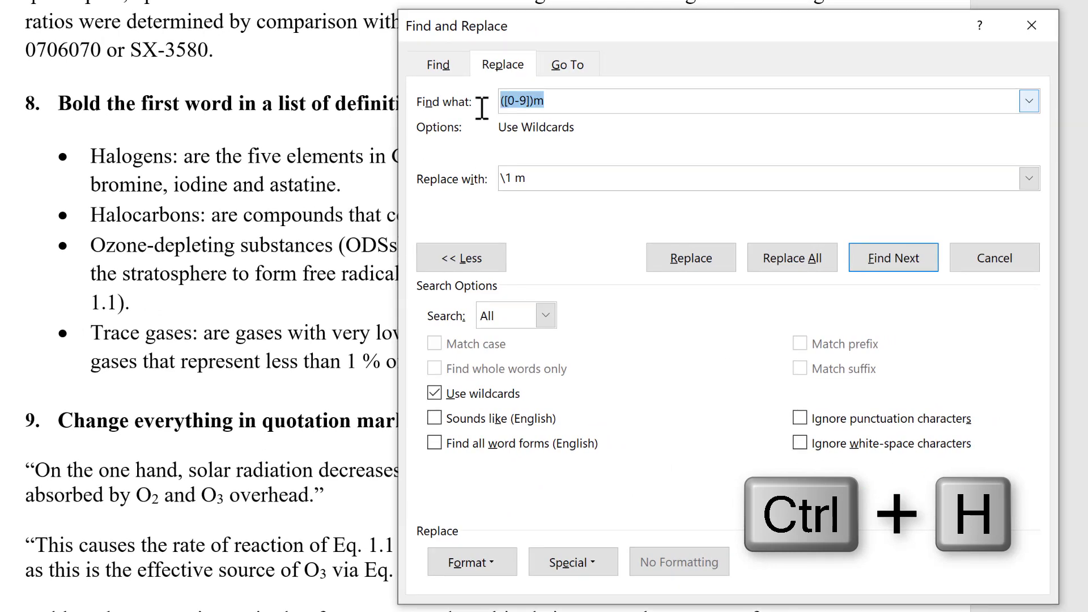
key(Delete)
key(Tab)
key(Delete)
Step: Set the wildcard search text to ^13*: so it matches from a paragraph mark through the following colon
click(510, 104)
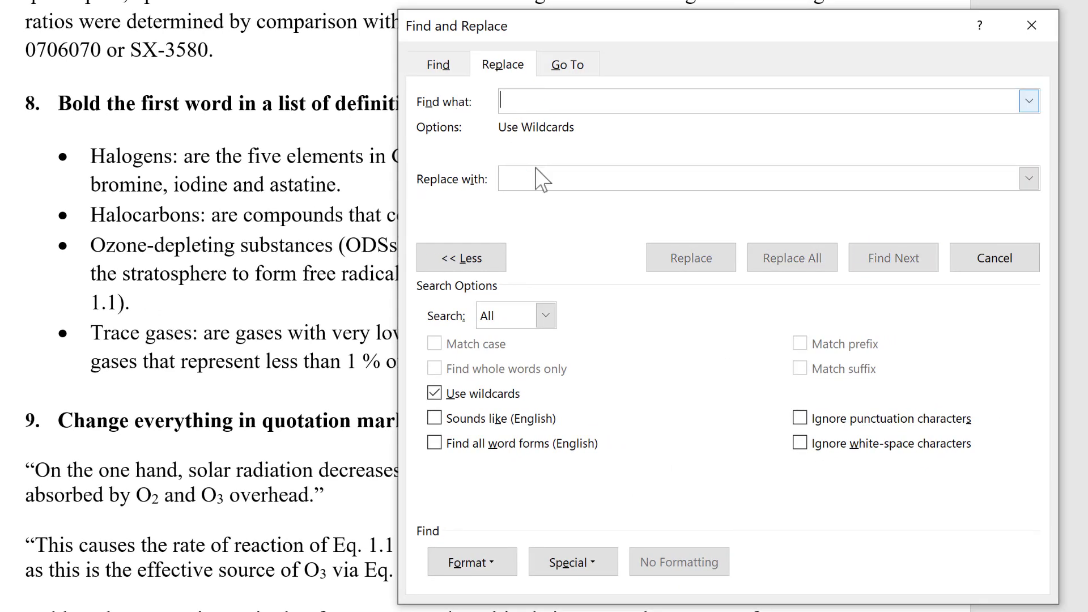
click(595, 565)
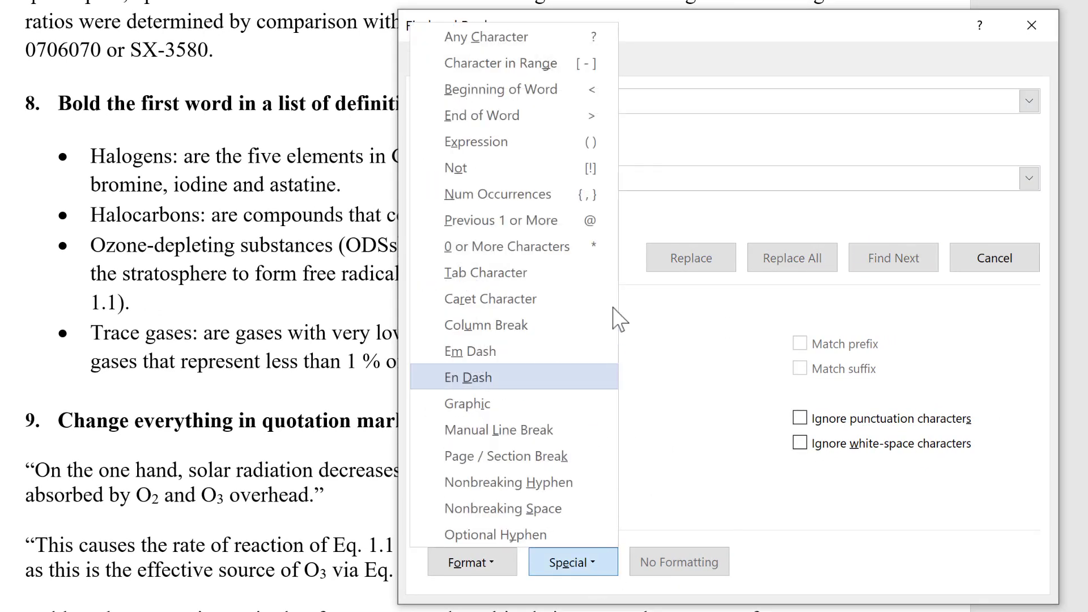
click(608, 245)
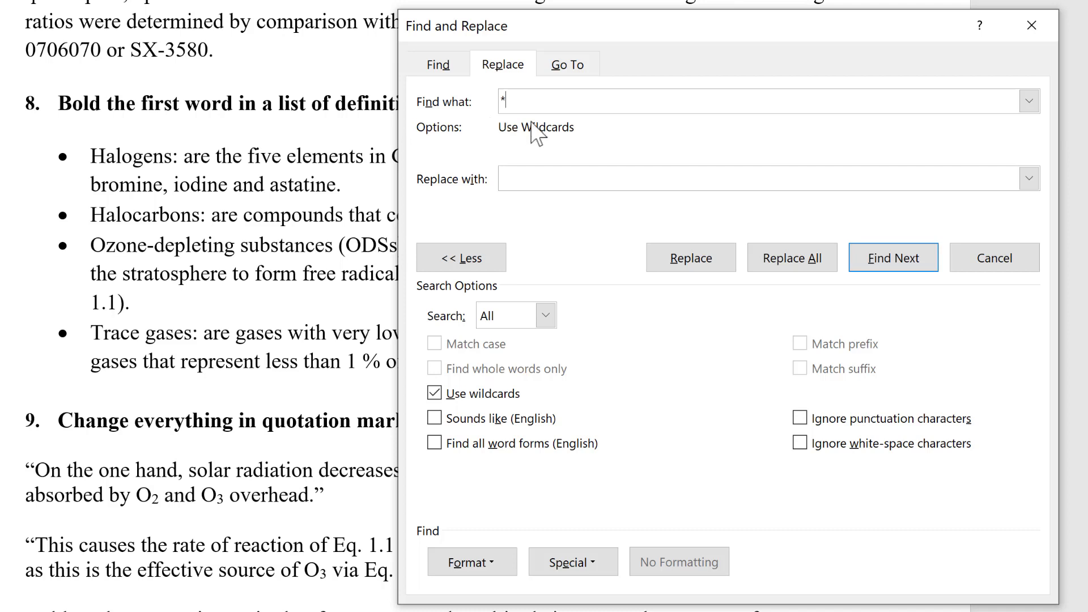
click(502, 101)
Step: Leave the replacement text empty and set its formatting to the Bold font style
click(521, 180)
click(488, 563)
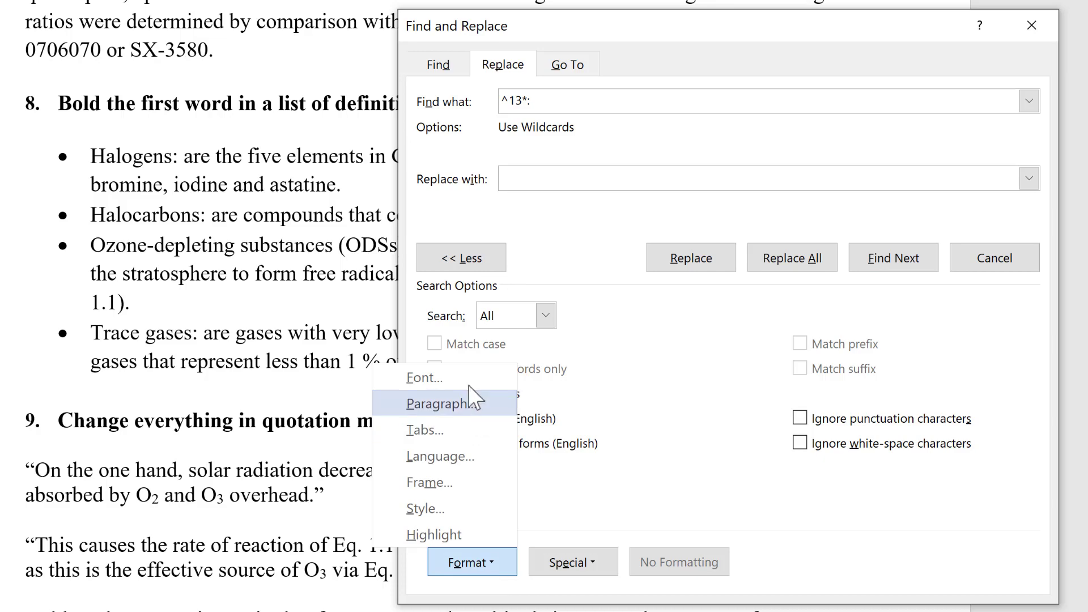
click(424, 378)
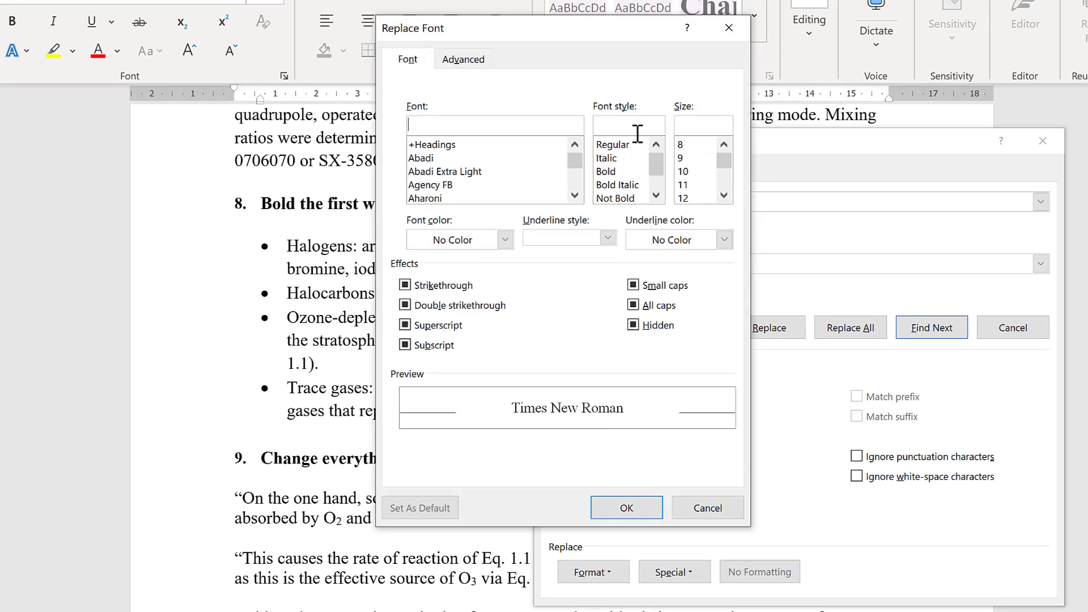
click(613, 172)
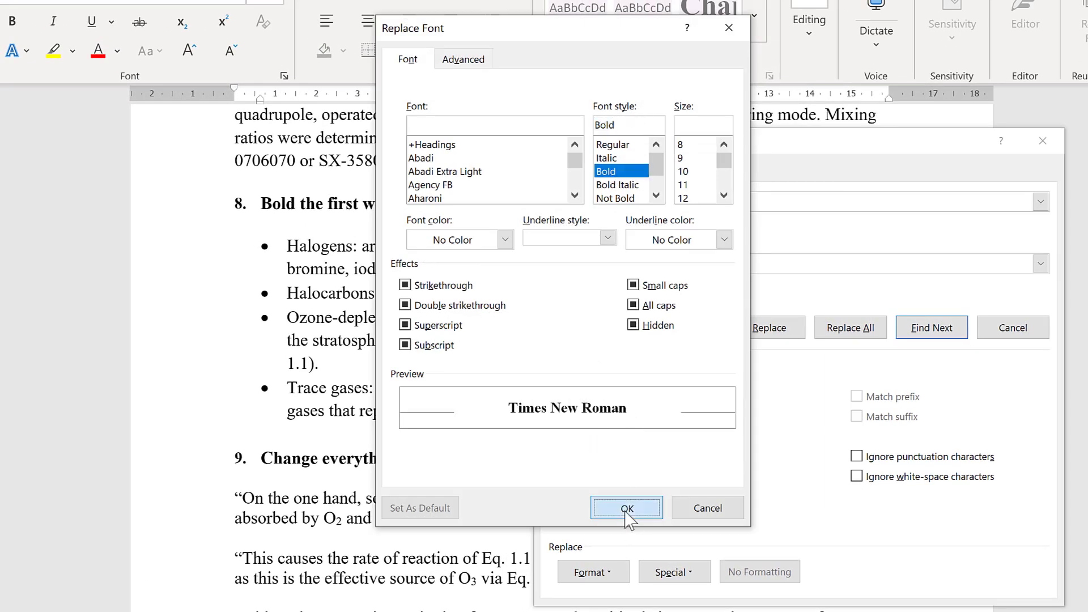
click(627, 508)
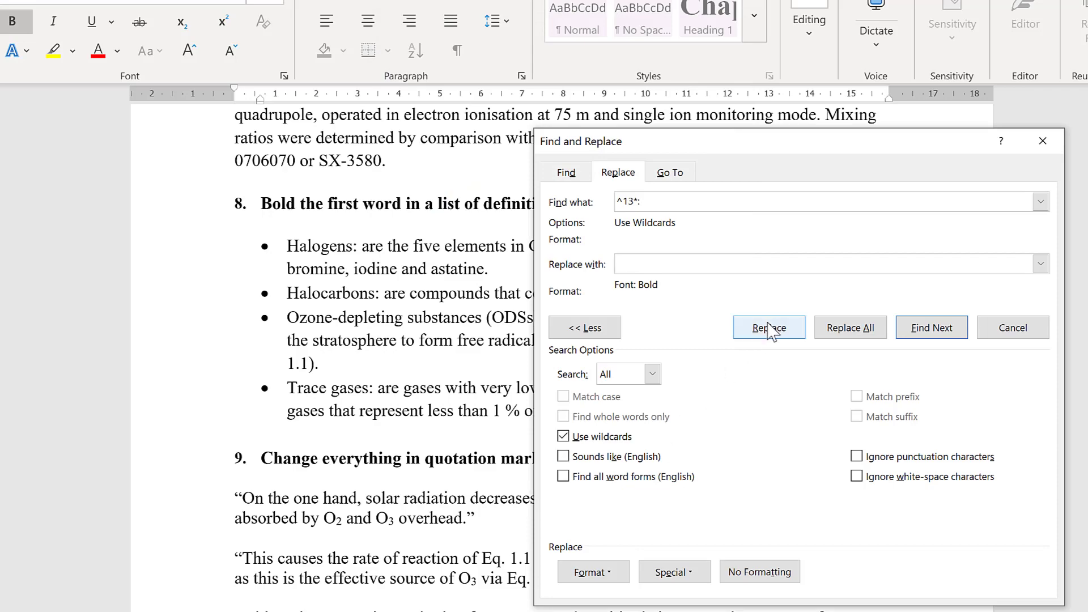
Step: Replace the matches in the list under heading 8 one by one, bolding each defined term up to its colon
click(768, 330)
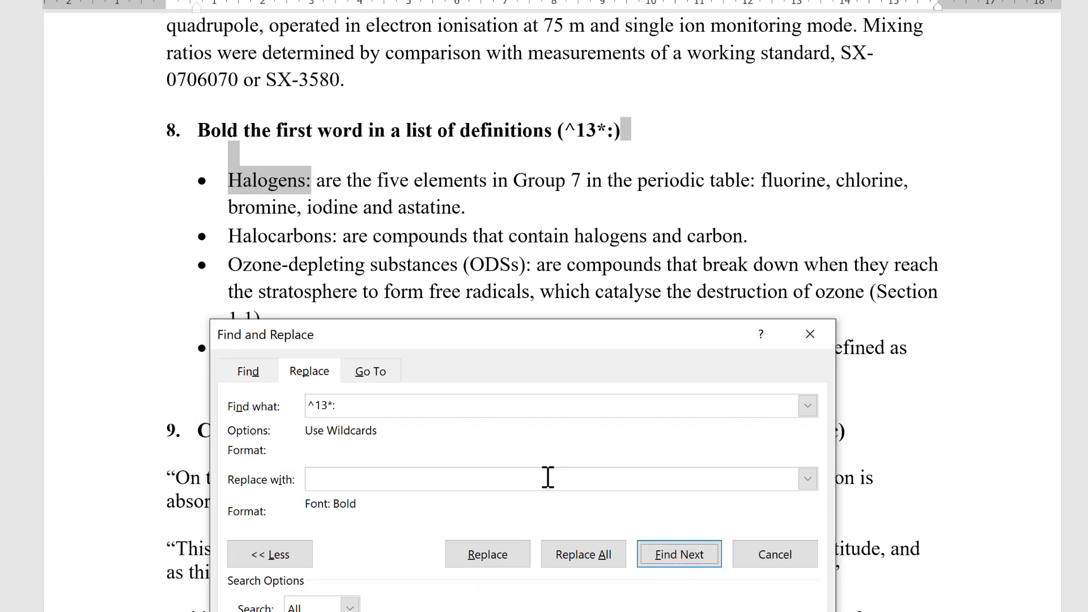
click(487, 554)
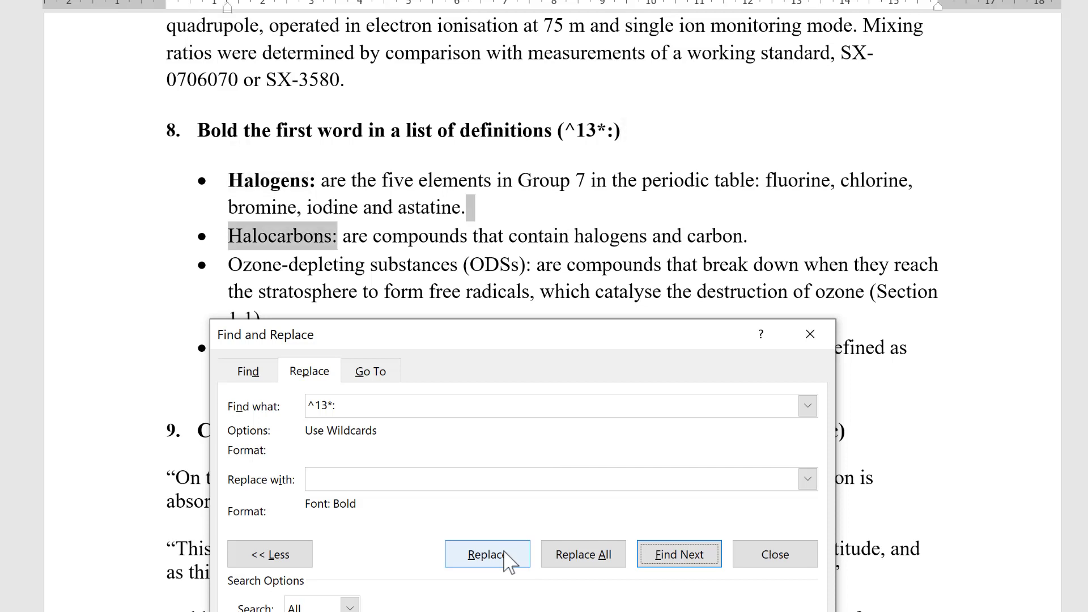
click(503, 553)
click(503, 555)
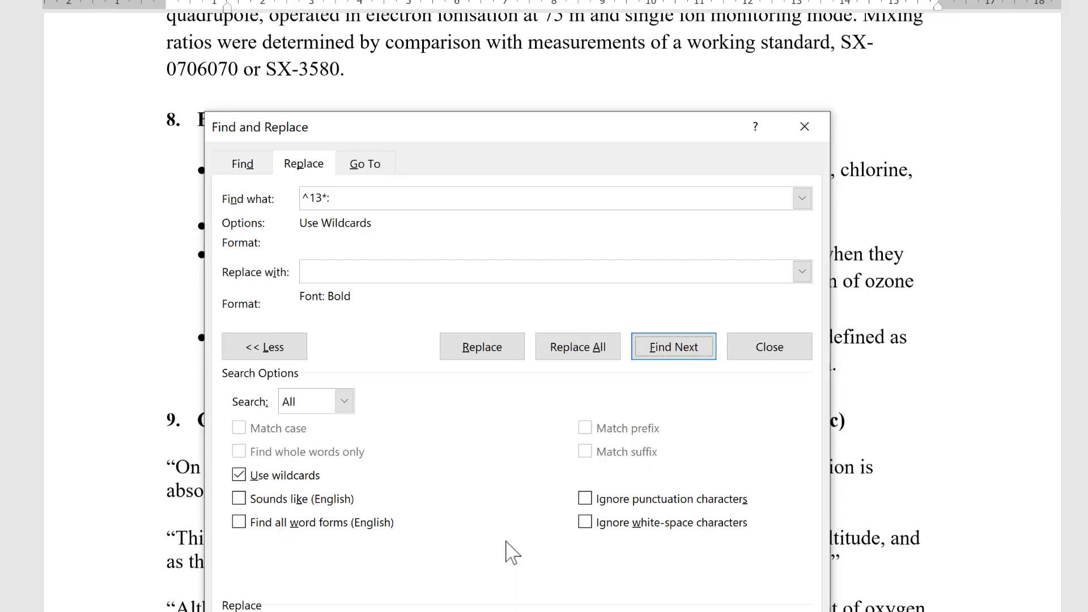
click(487, 351)
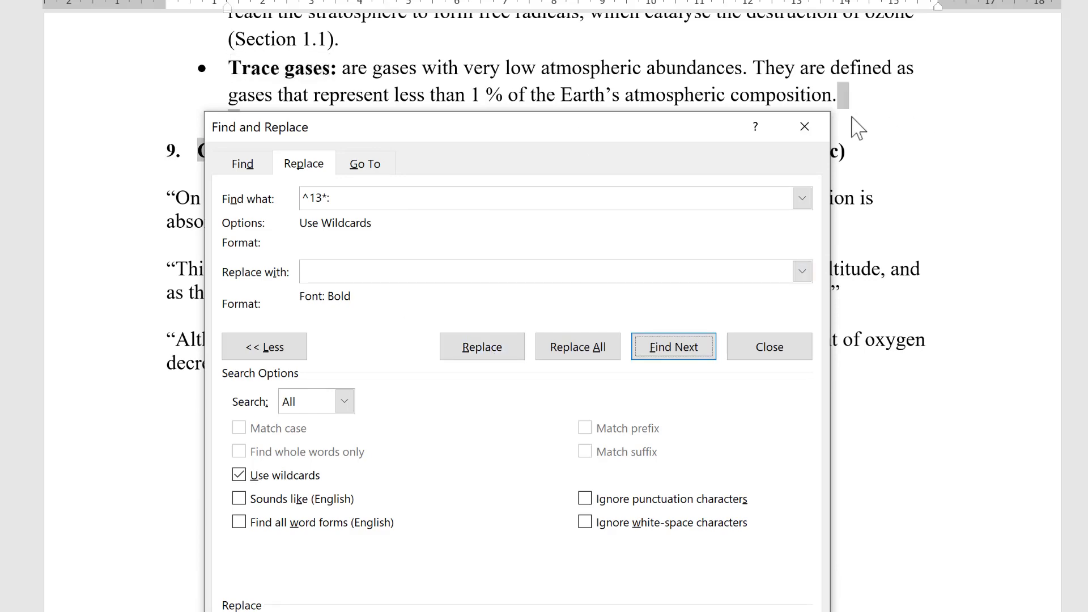
Step: Close the Find and Replace dialog and place the cursor before the first quotation under heading 9
click(804, 126)
click(872, 101)
scroll(869, 104, up, 3)
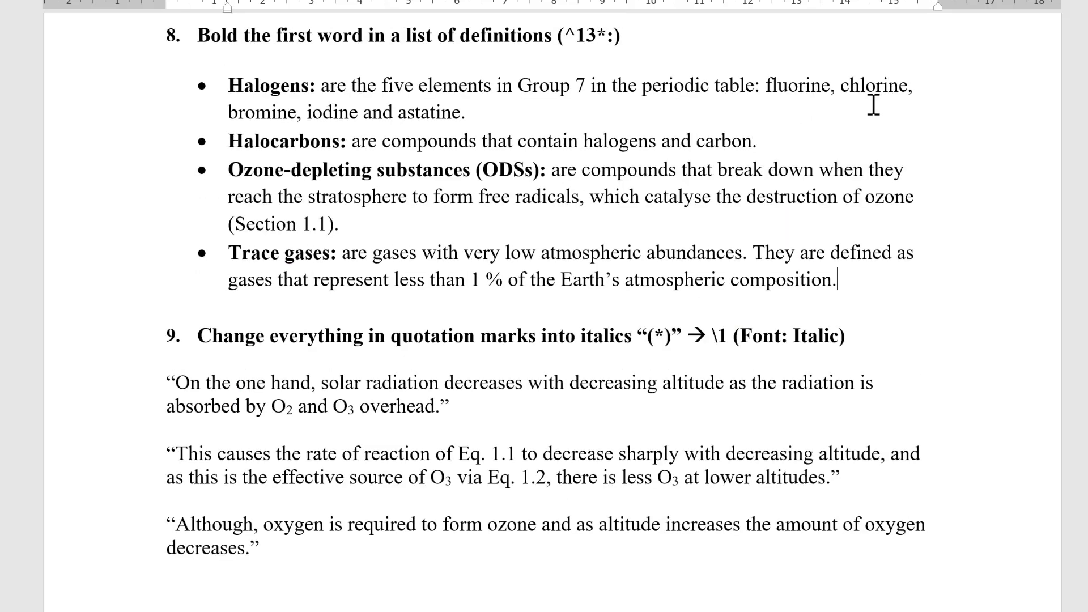
scroll(428, 271, down, 4)
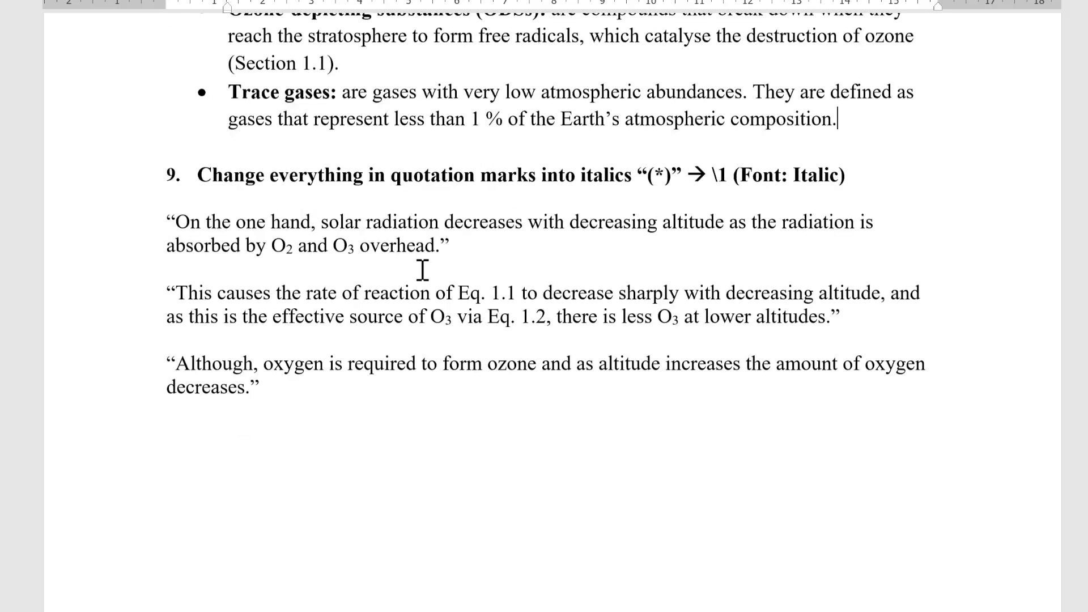
click(165, 136)
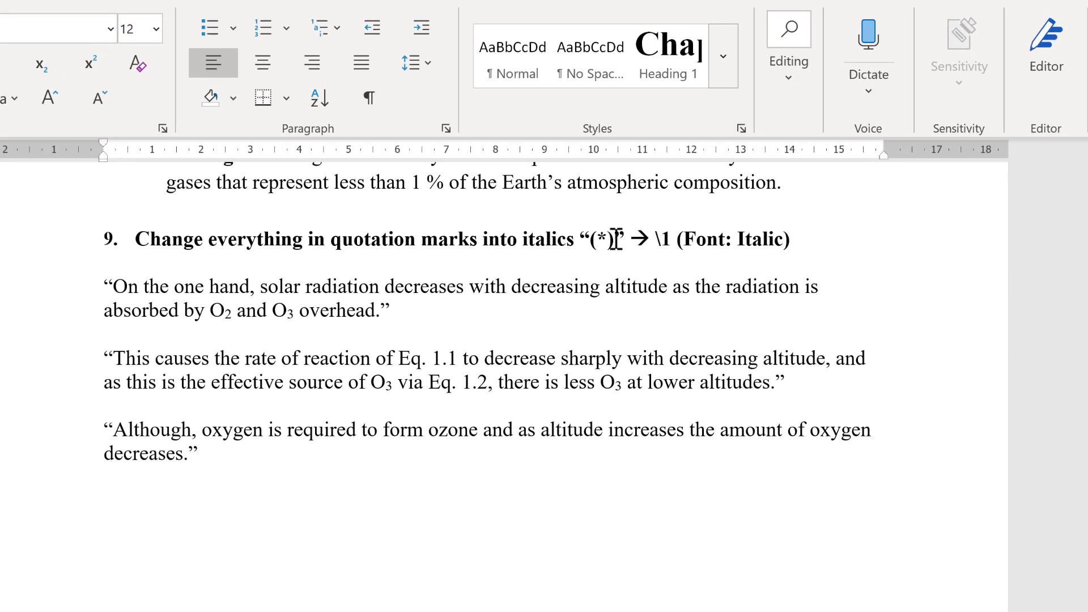
Step: Search the document for a straight quotation mark using Advanced Find with all matches highlighted, and close the dialog
click(821, 24)
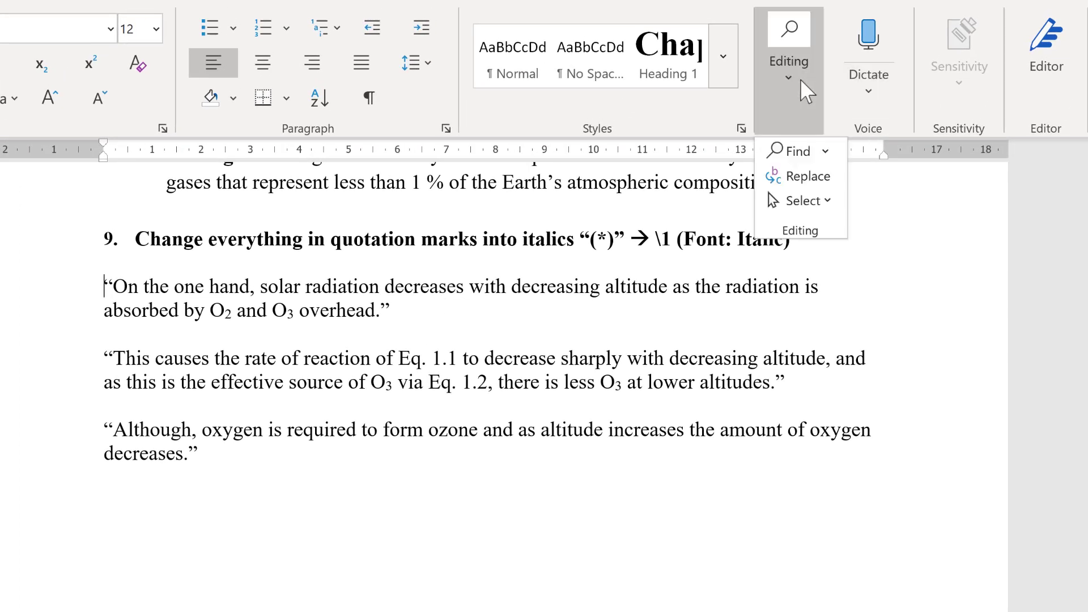
click(827, 151)
click(862, 213)
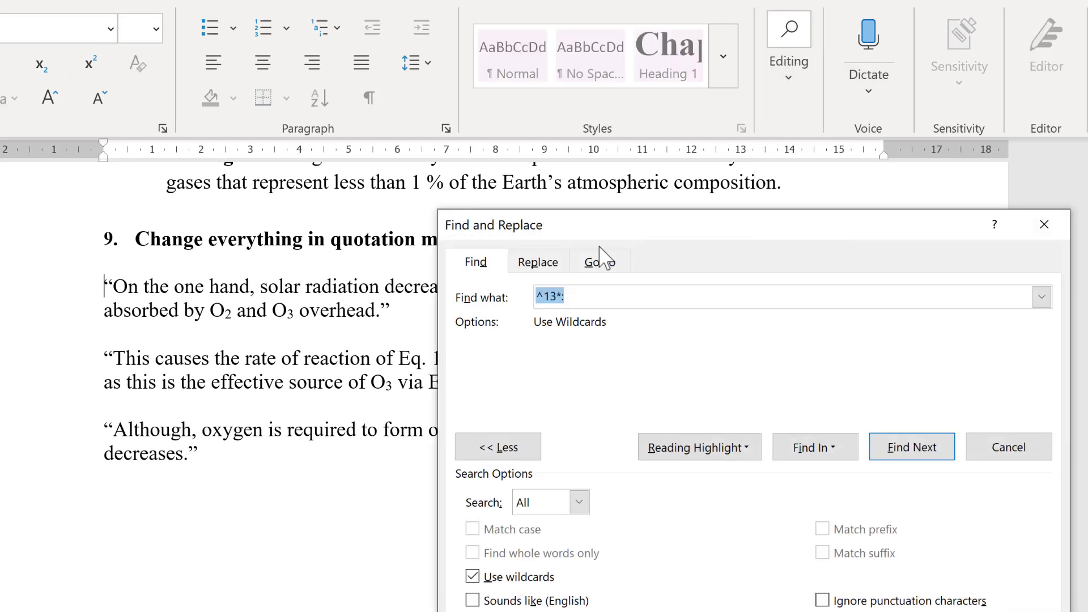
key(BackSpace)
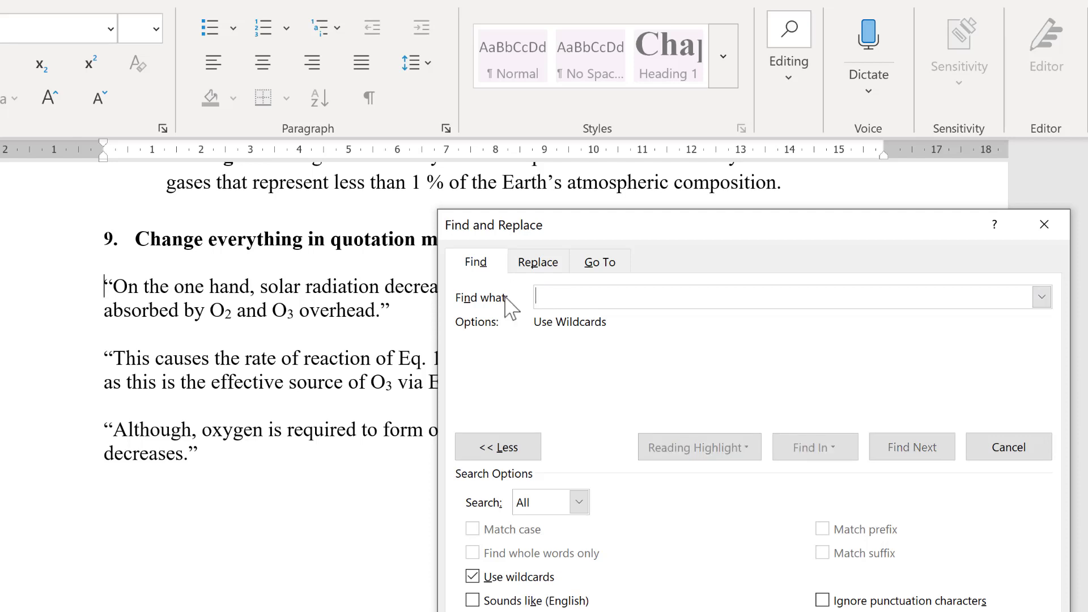
text(")
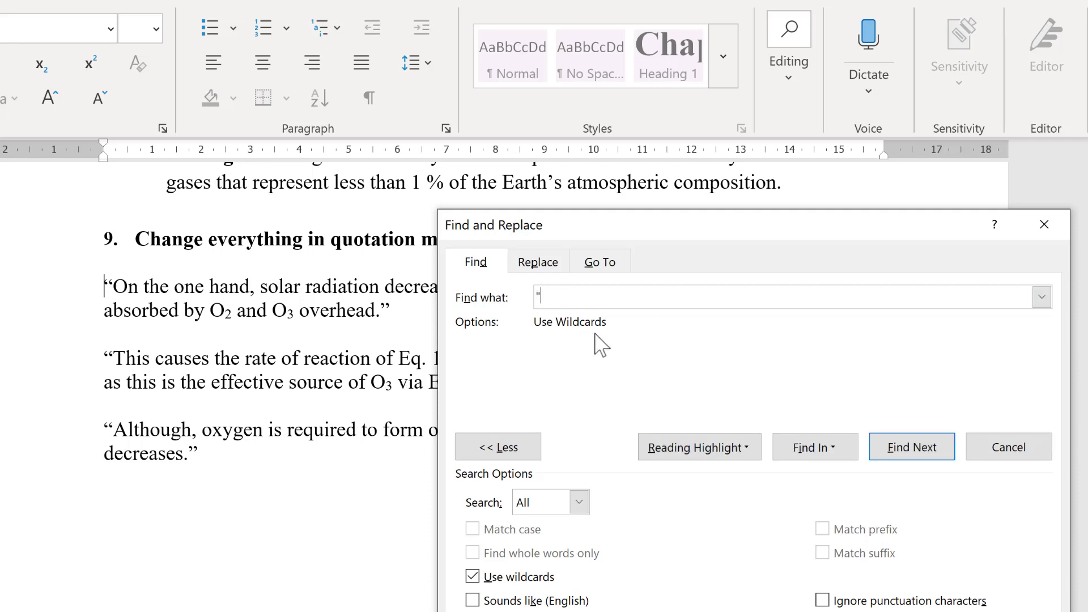
click(712, 452)
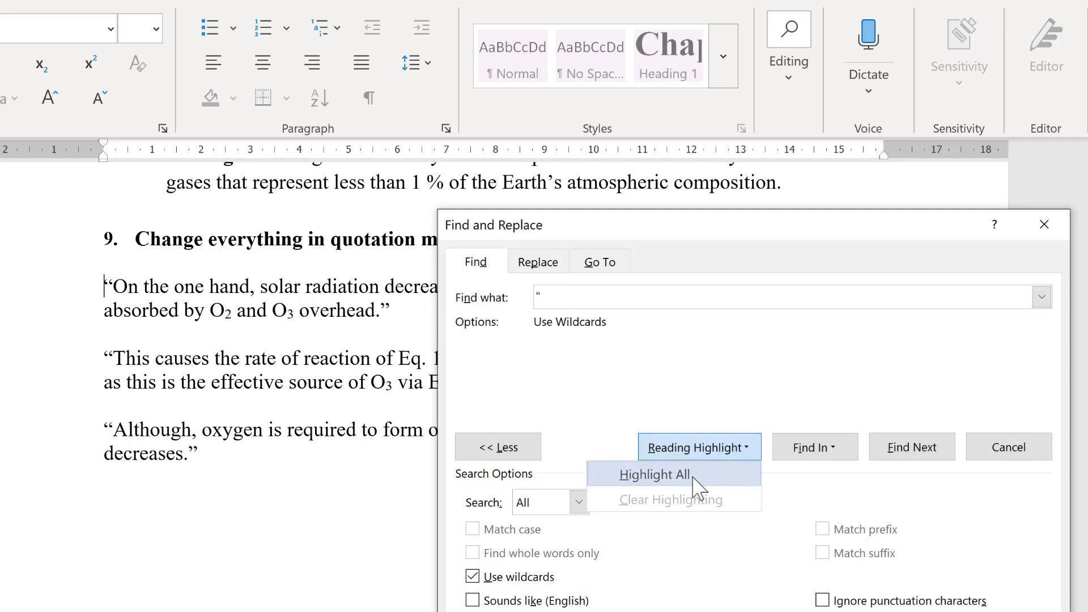
click(694, 478)
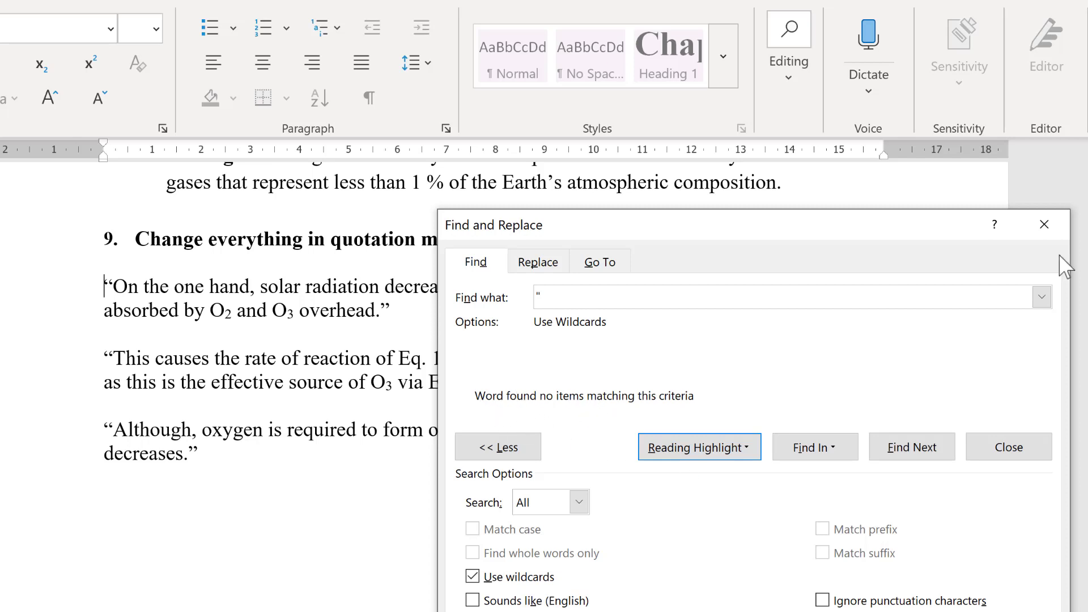
click(1044, 224)
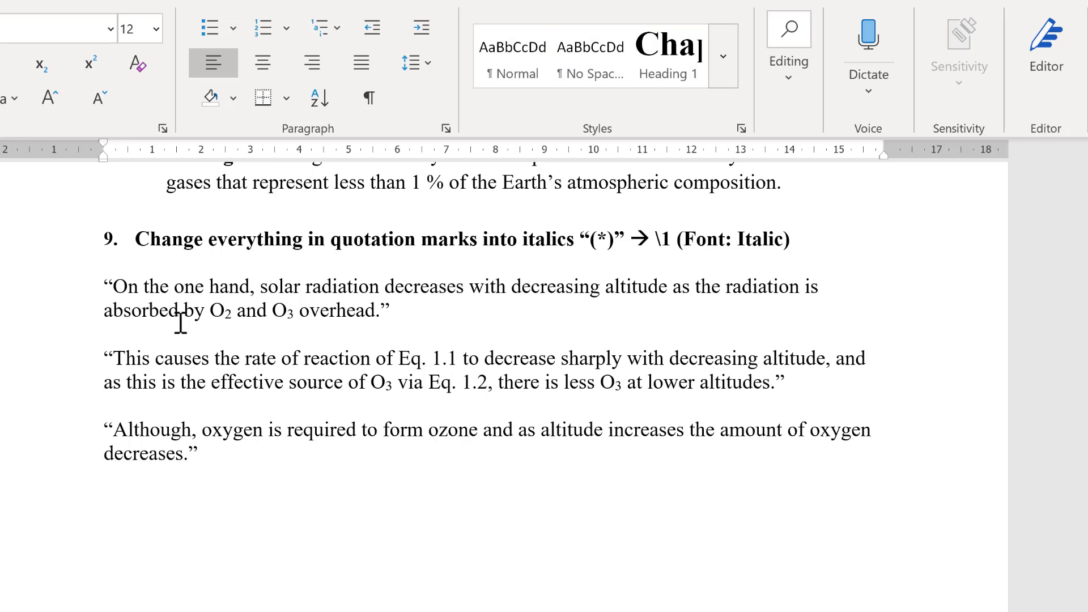
Step: Write “*” with curly quotation marks on a new line above the first quotation under heading 9 and copy it
key(Return)
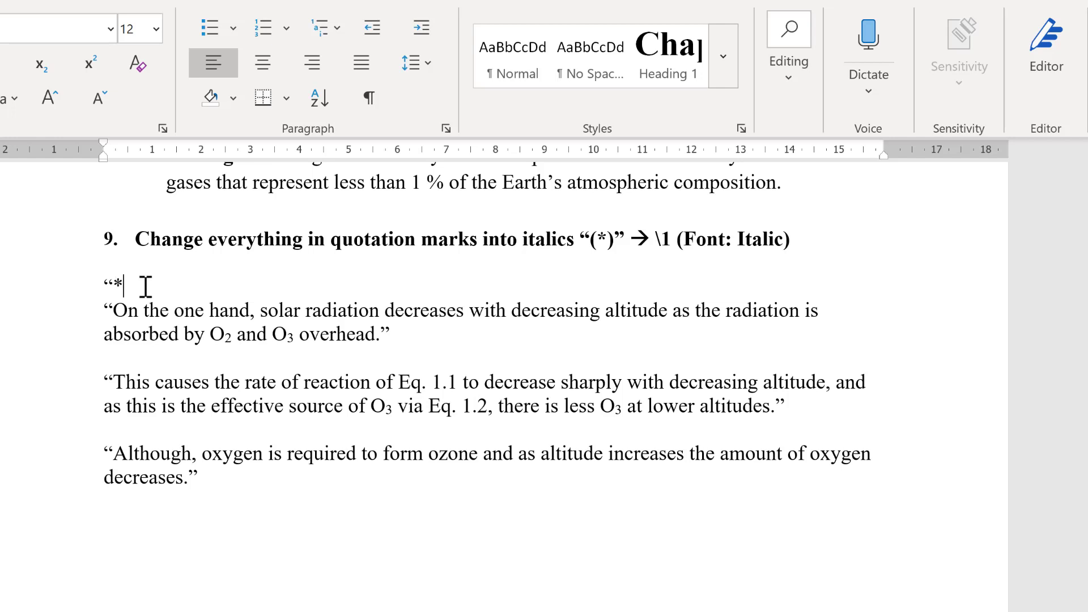
drag(136, 284, 94, 281)
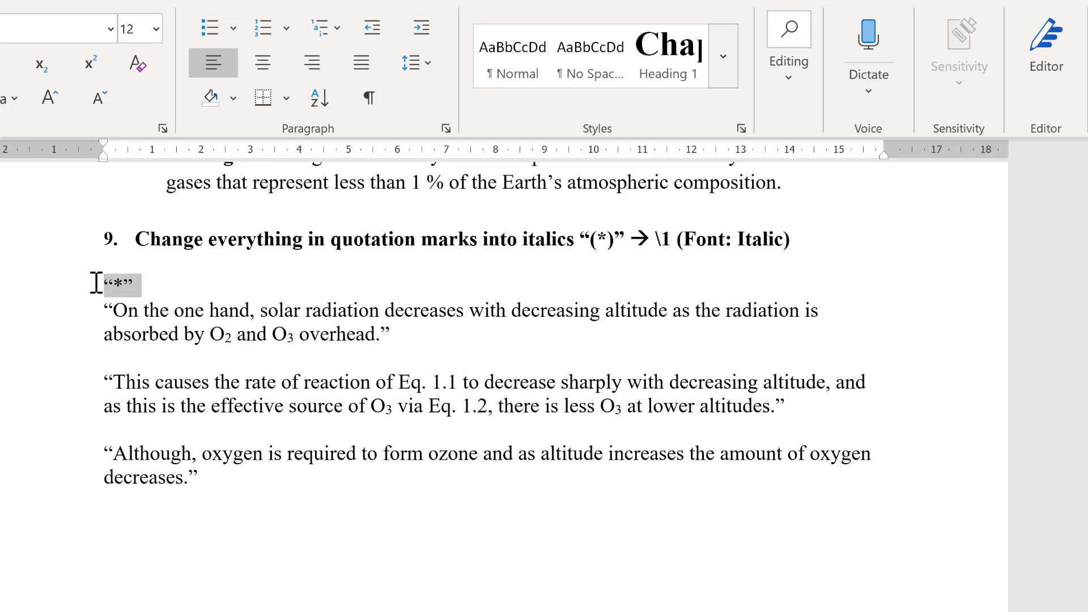
key(ctrl+c)
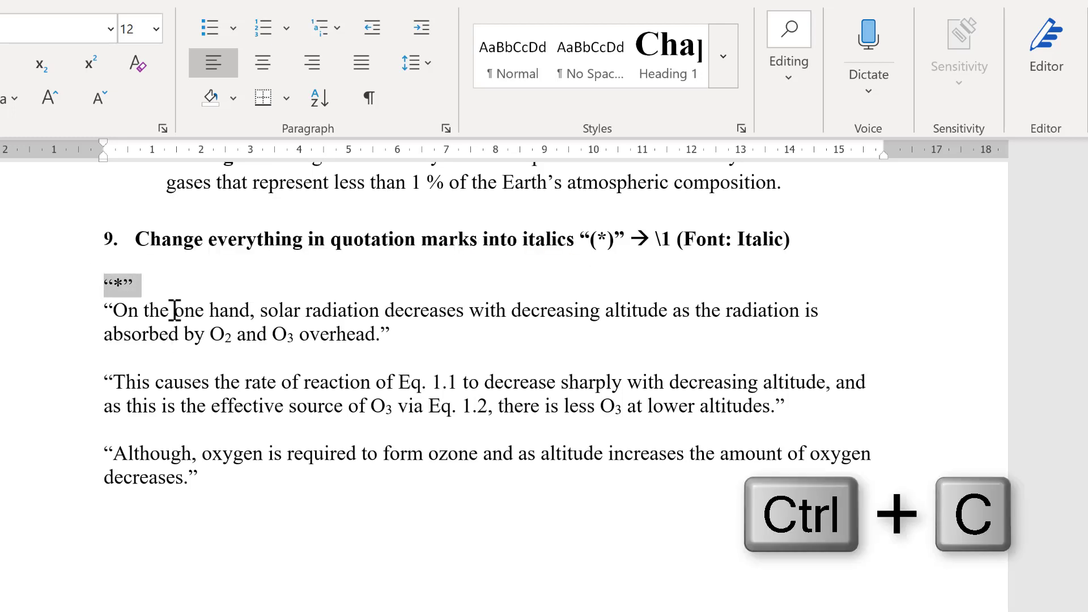
Step: Reopen Find and Replace from the end of the “*” line and replace the search text with the copied “*”
click(152, 288)
click(793, 114)
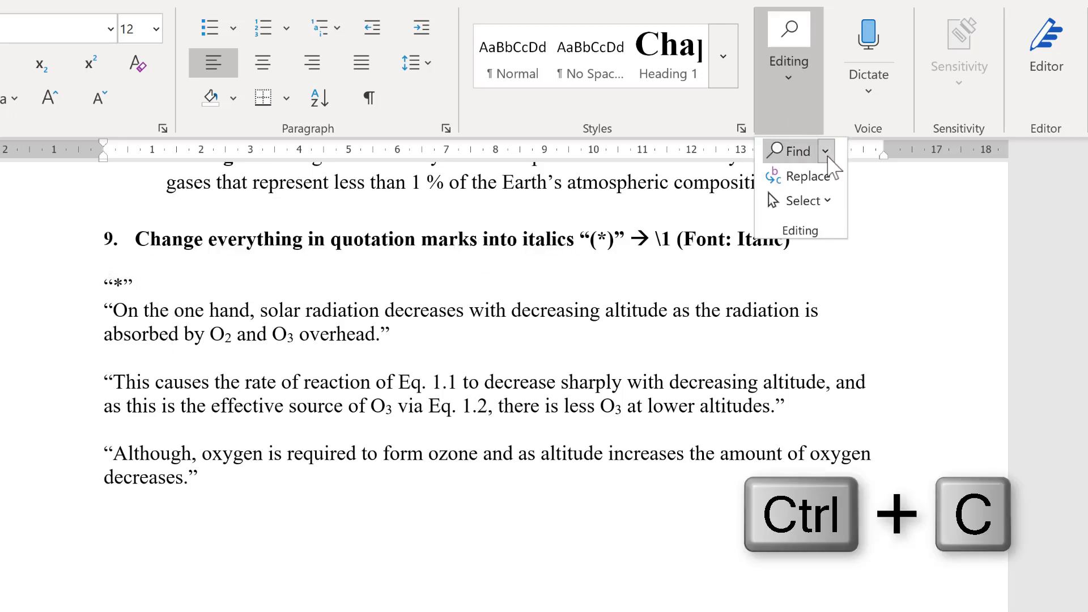
click(826, 152)
click(866, 213)
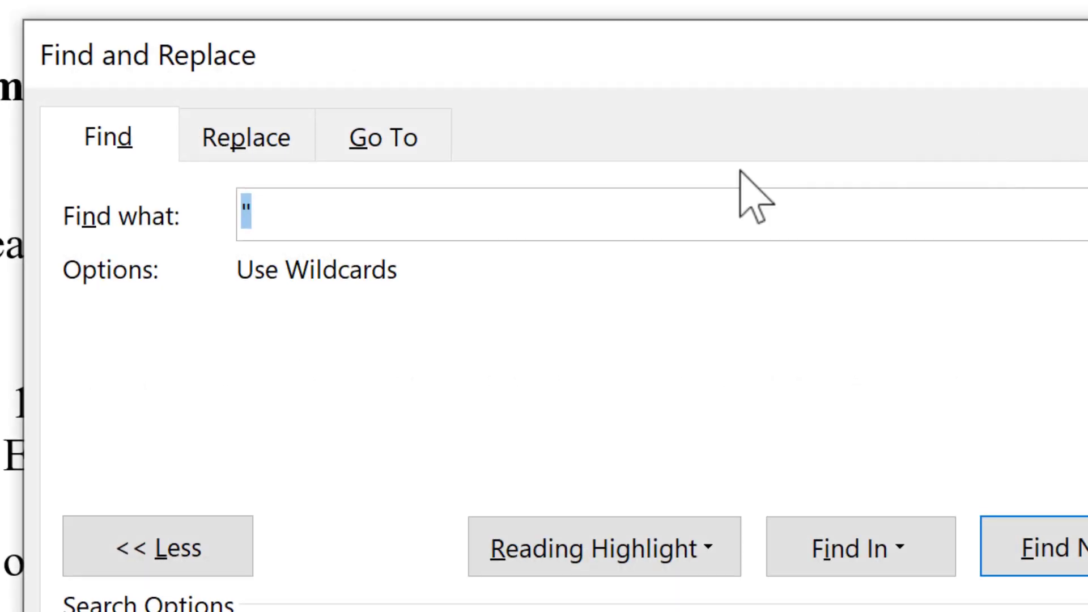
click(267, 143)
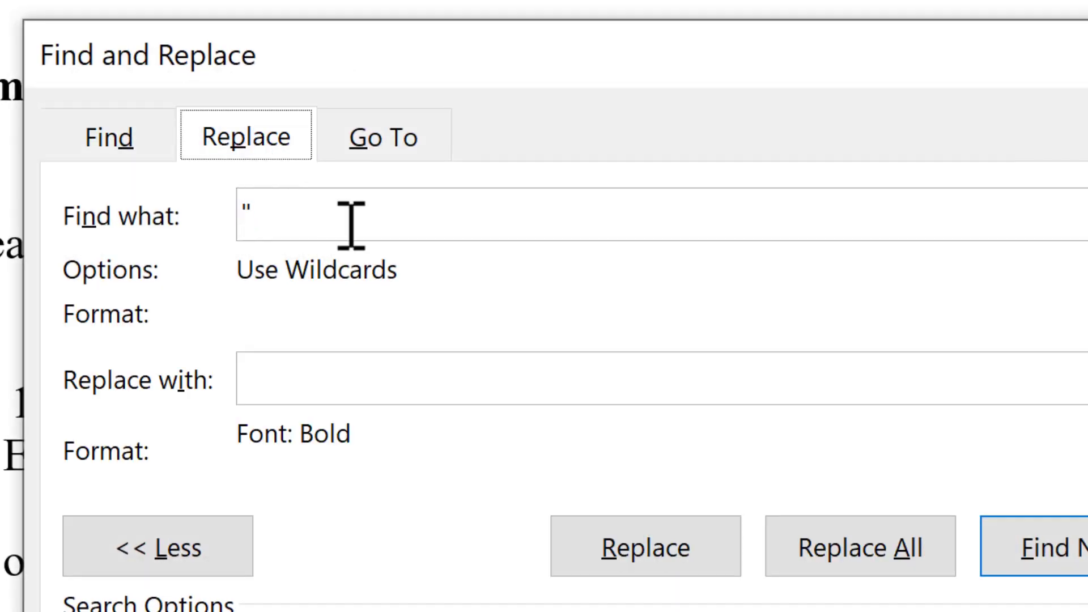
key(BackSpace)
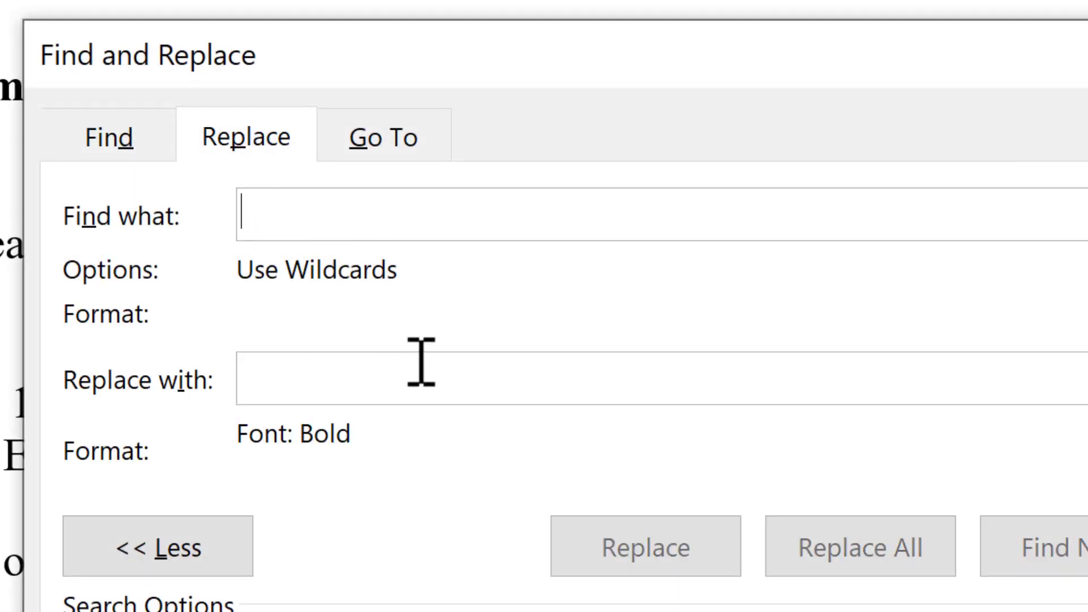
key(ctrl+v)
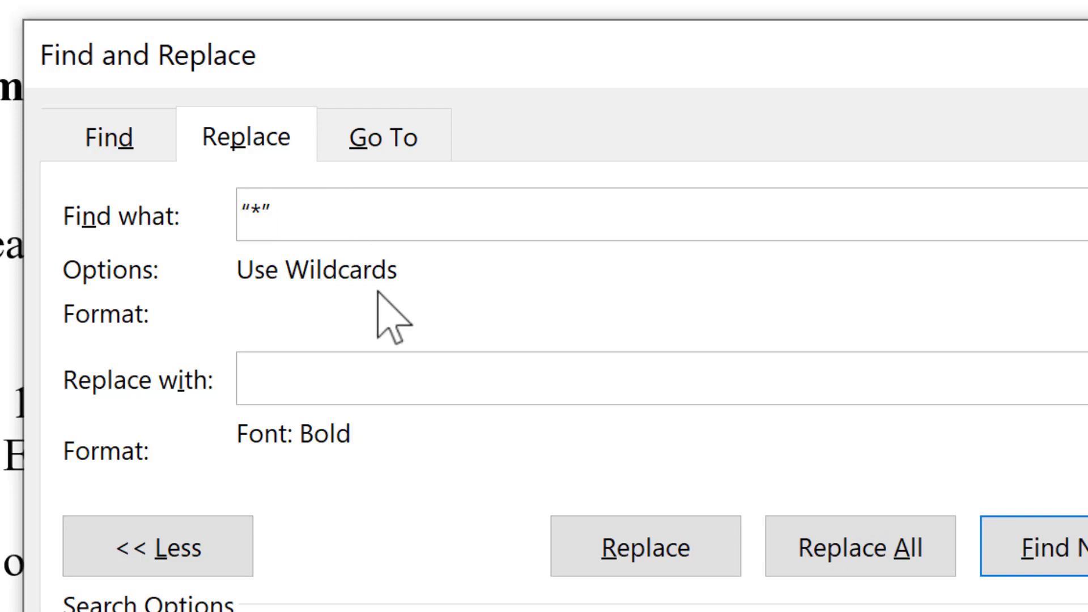
Step: Clear the bold formatting from the replacement text and set its font style to Italic
click(347, 371)
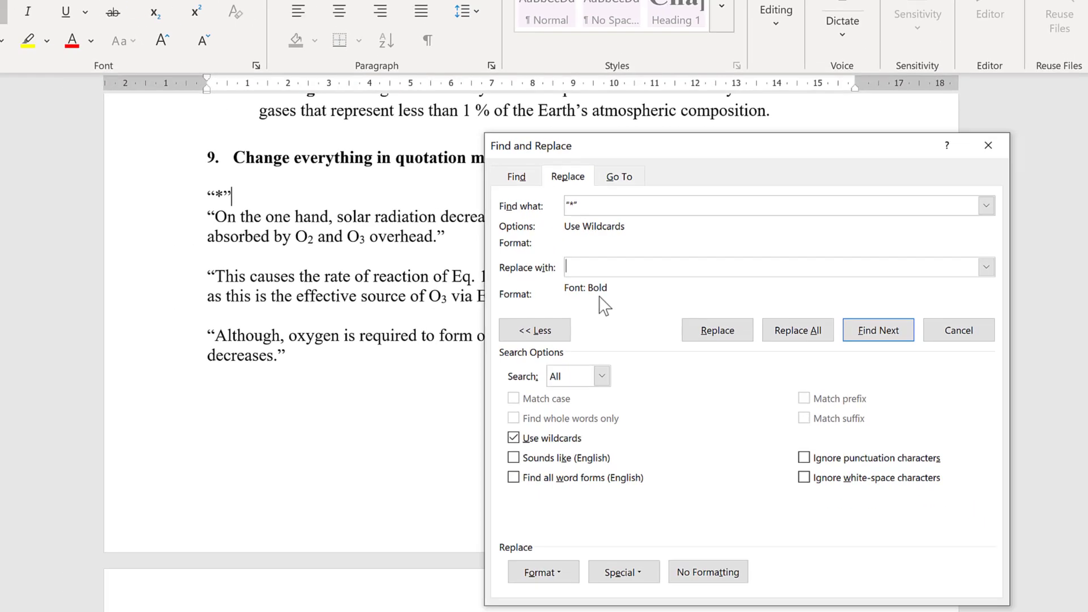
click(723, 573)
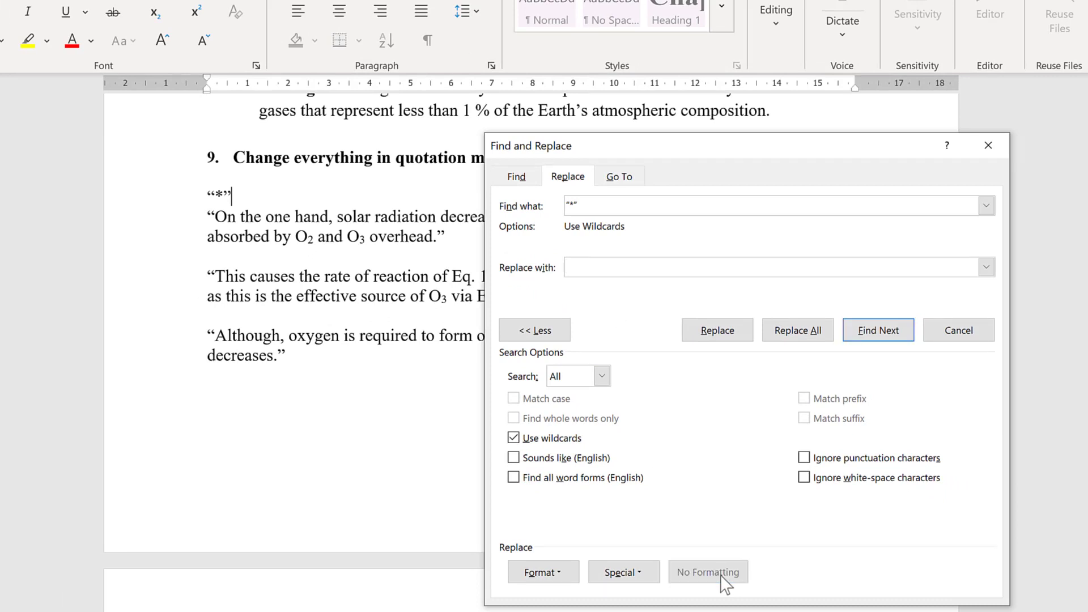
click(565, 573)
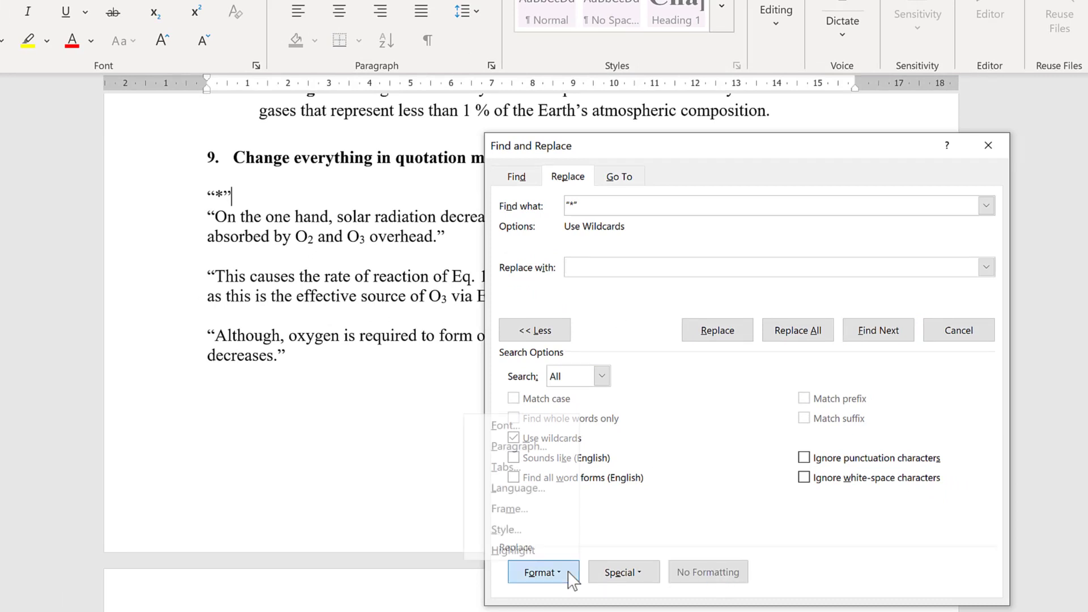
click(531, 432)
click(590, 148)
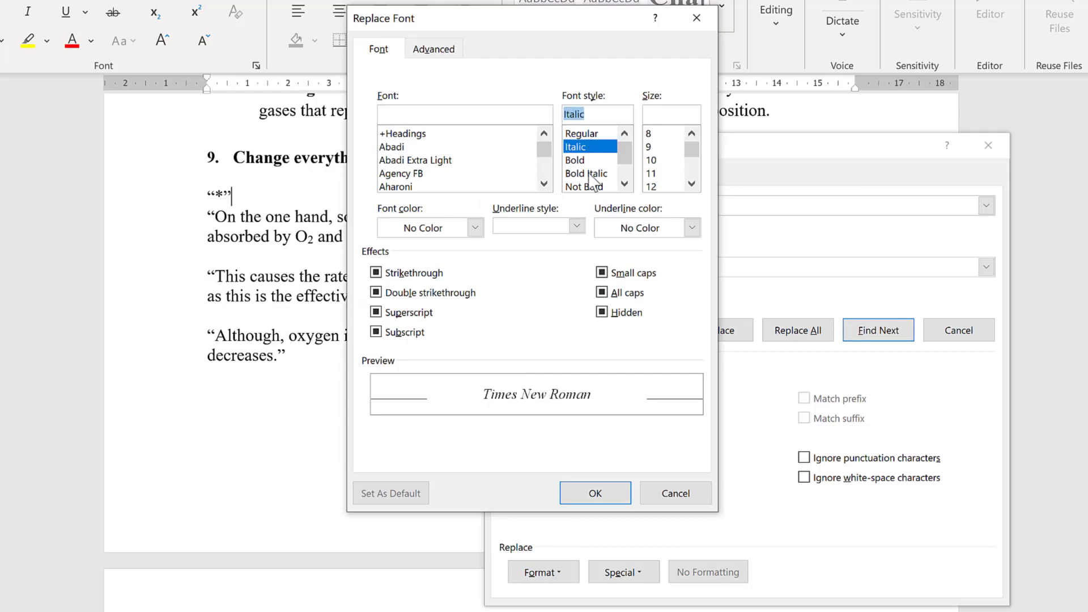
click(594, 494)
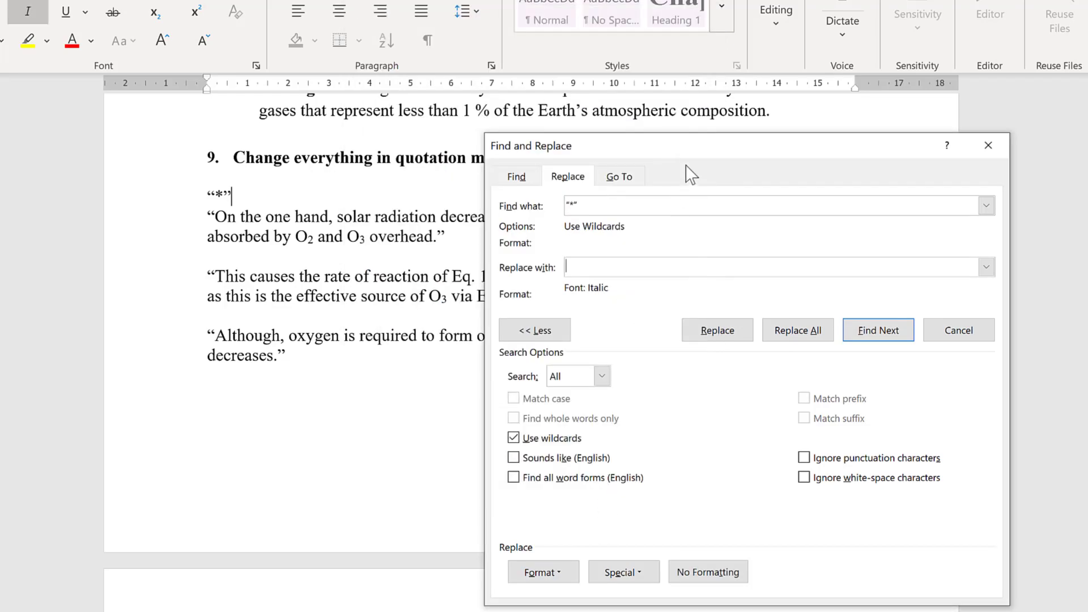
Step: Change the wildcard search text to “(*)” and set the replacement text to \1
drag(685, 162, 455, 354)
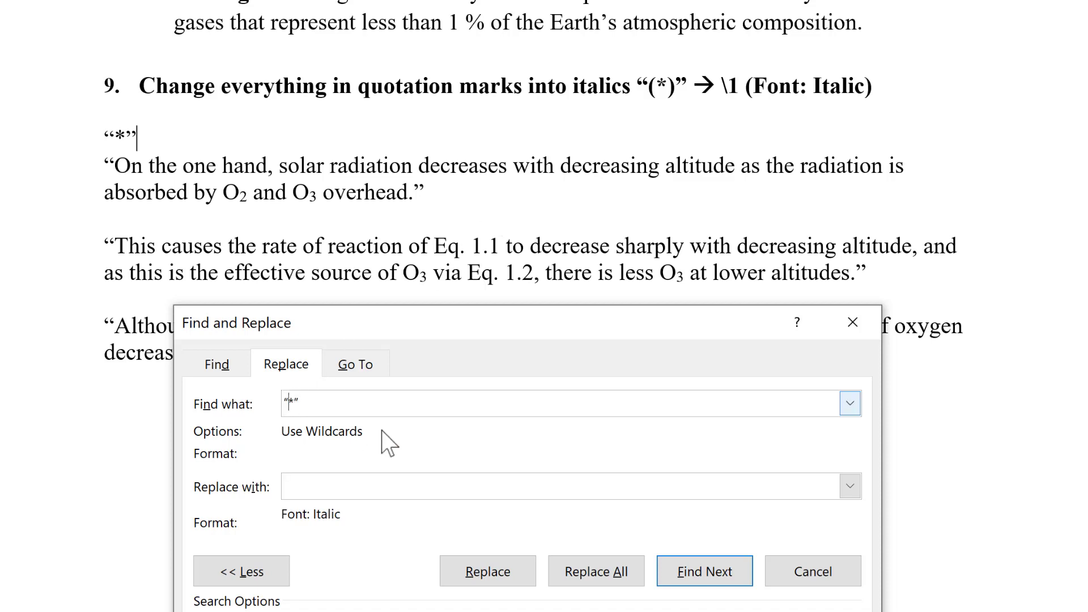
text((*))
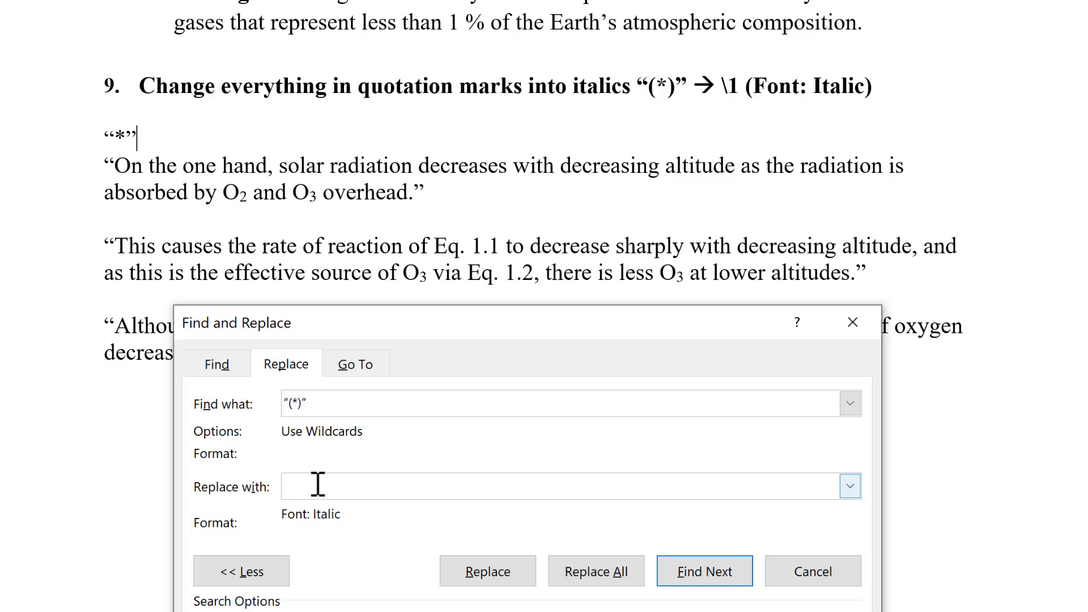
text(1)
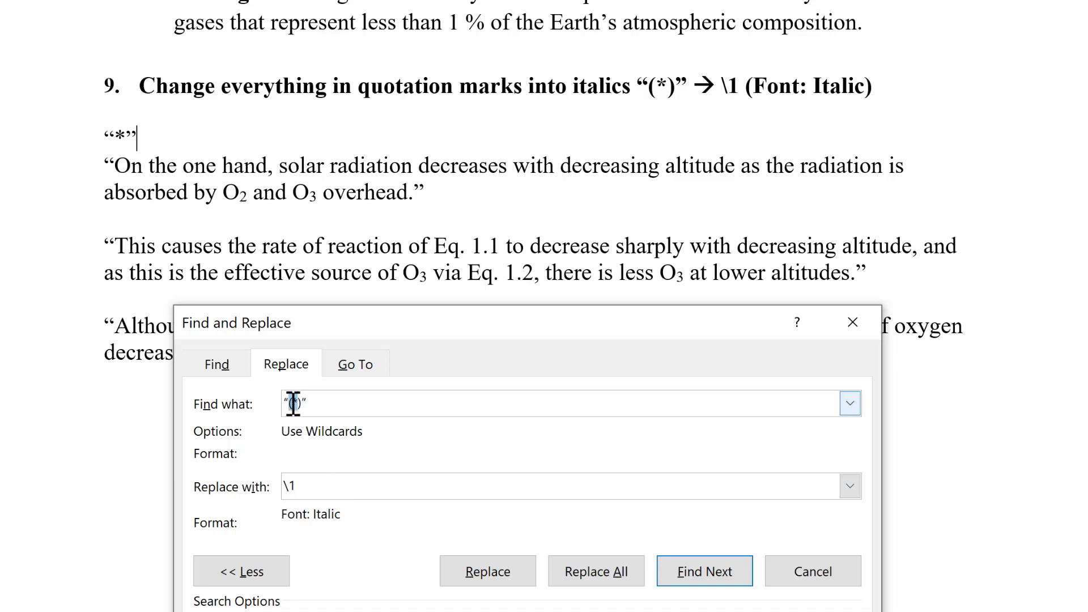
drag(291, 403, 299, 402)
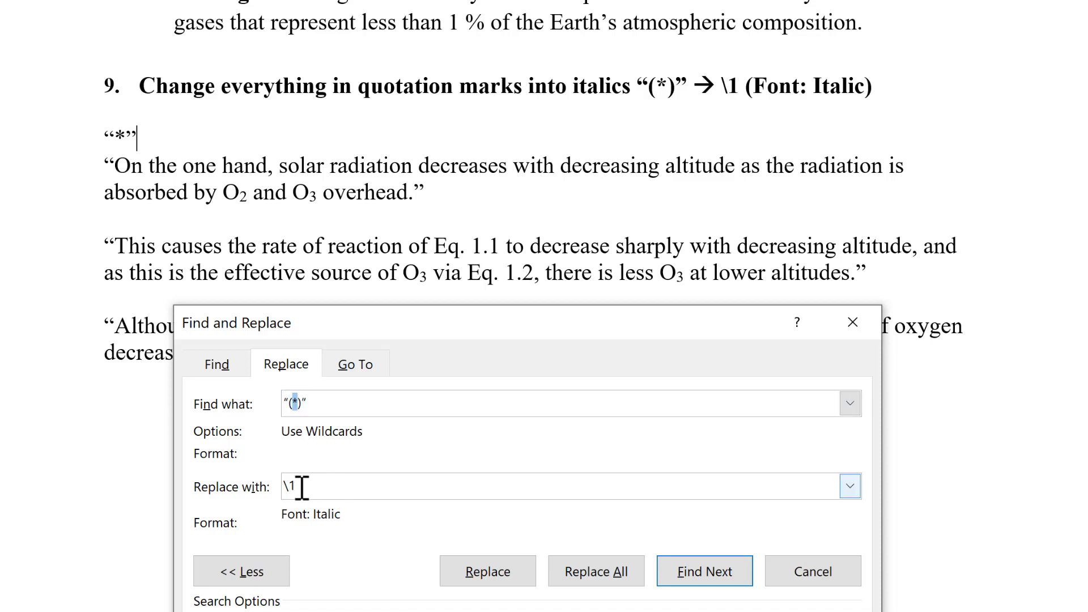
drag(299, 485, 275, 486)
click(347, 486)
Step: Replace the three quotations under heading 9 one at a time with unquoted italic text, and close the dialog
click(488, 573)
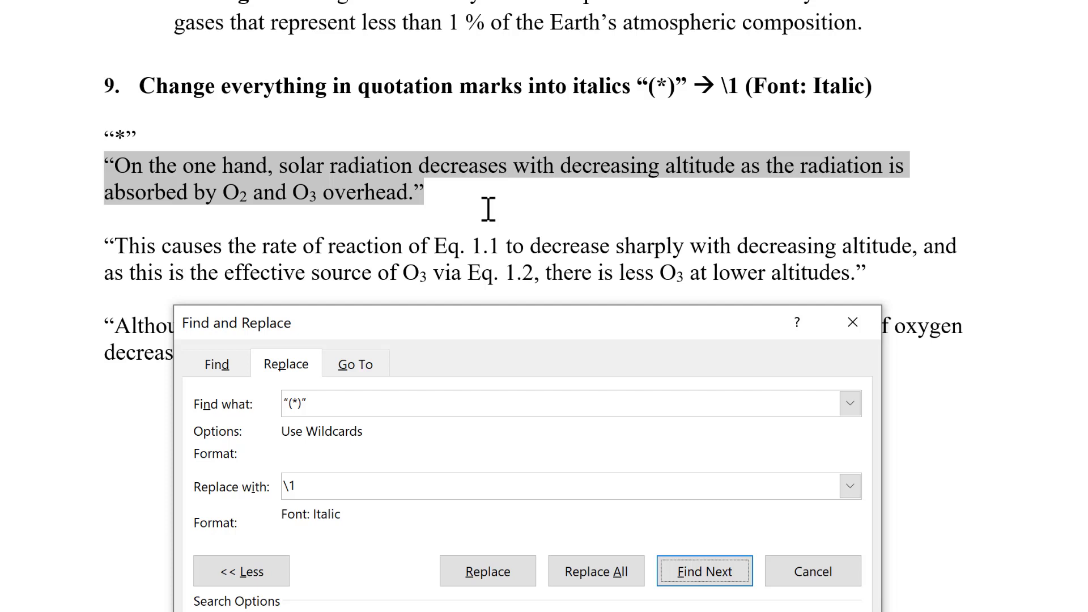
click(486, 572)
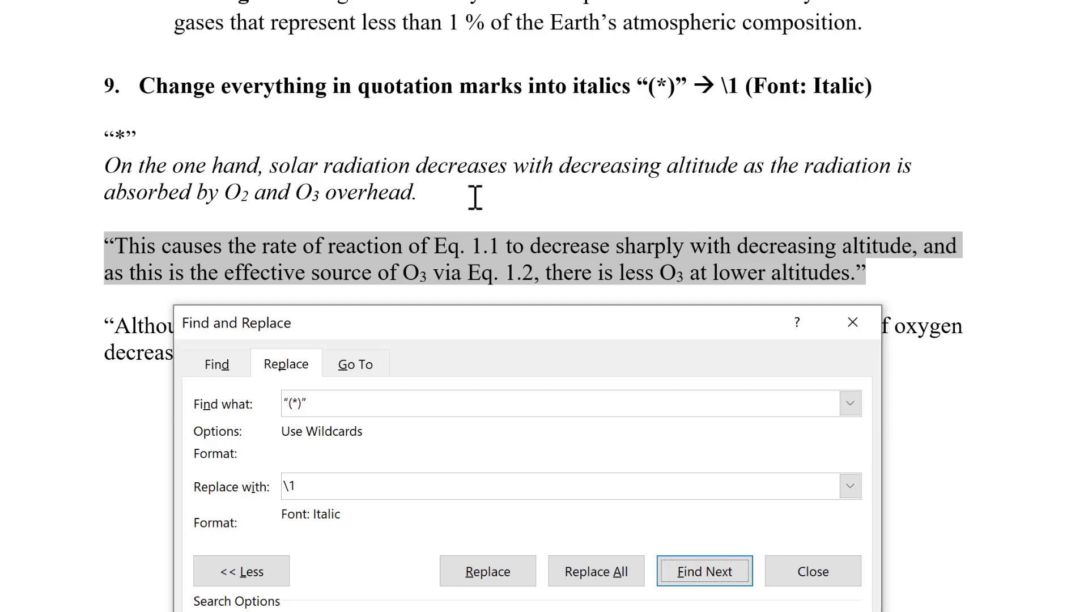
click(481, 572)
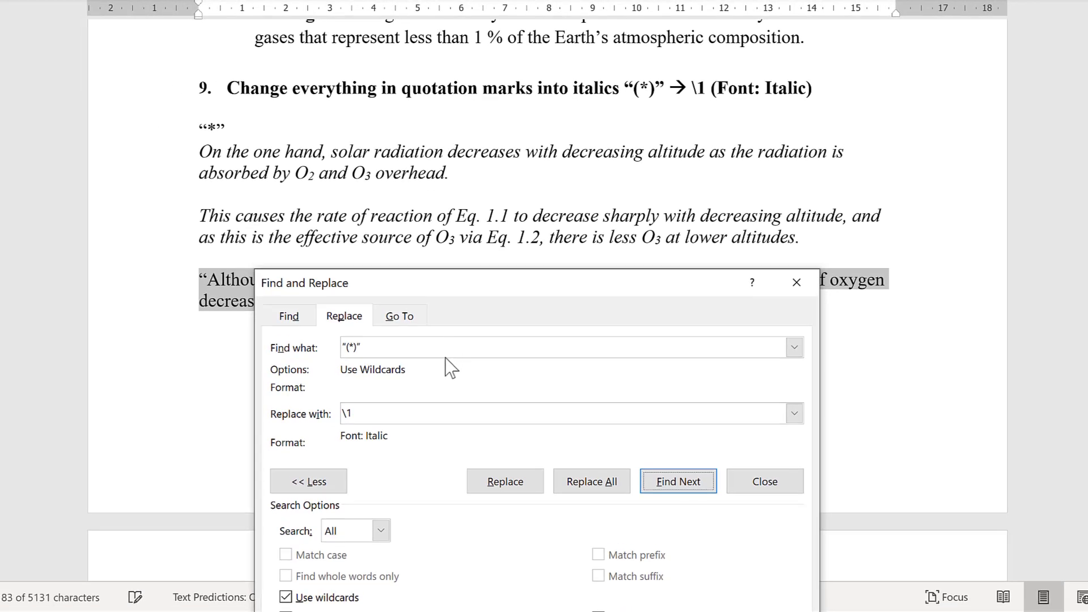
click(496, 573)
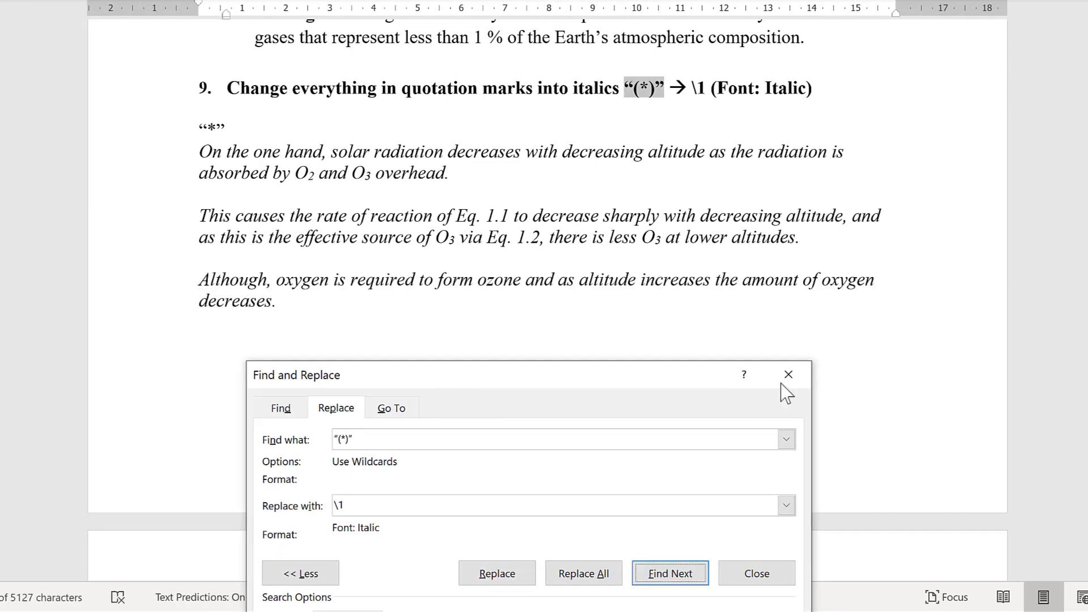
click(798, 377)
click(306, 291)
Step: Reopen Find and Replace from the start of the paragraph under heading 10, clearing the search text, replacement text and replacement formatting
scroll(773, 262, down, 5)
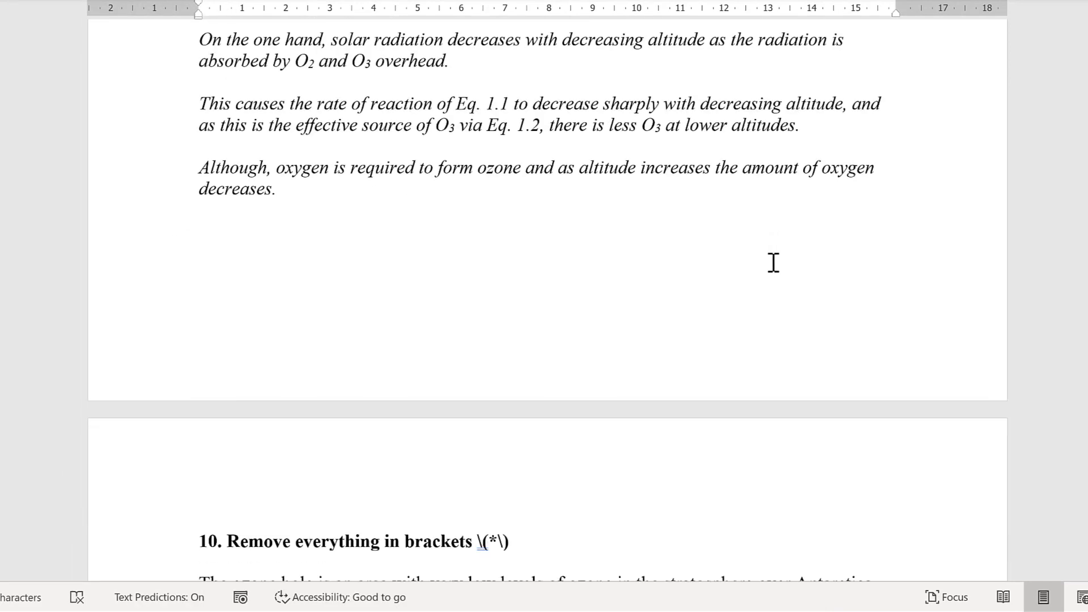
scroll(773, 263, down, 4)
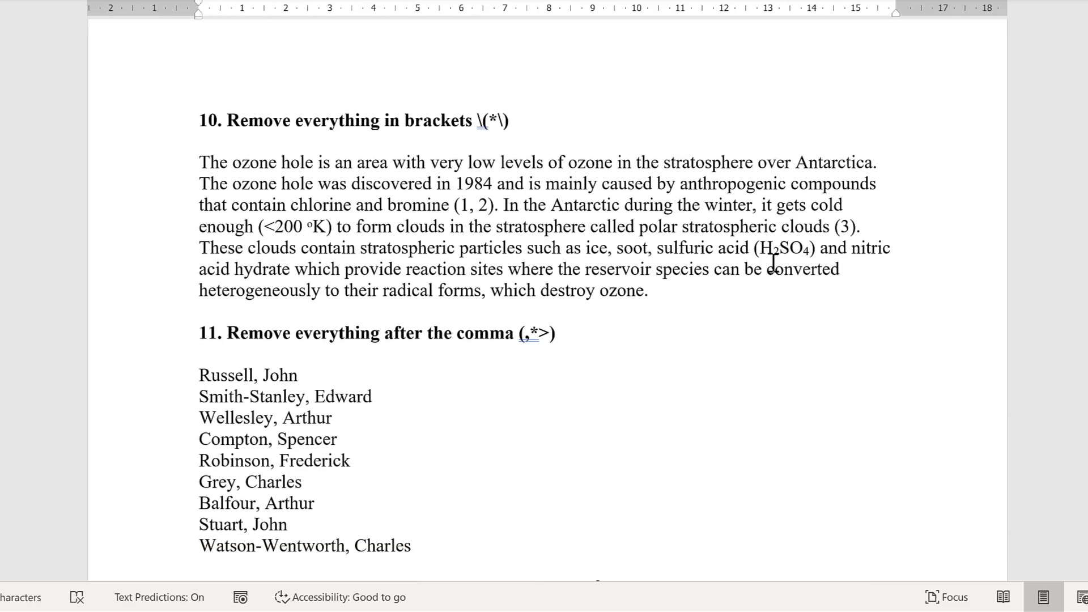
scroll(772, 262, down, 1)
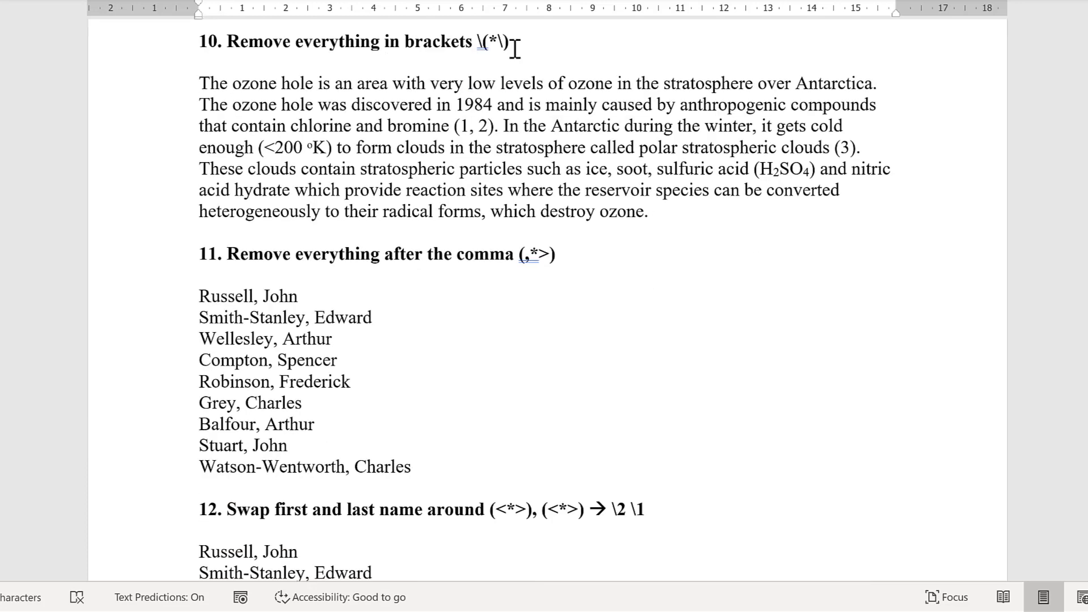
click(196, 83)
key(ctrl+h)
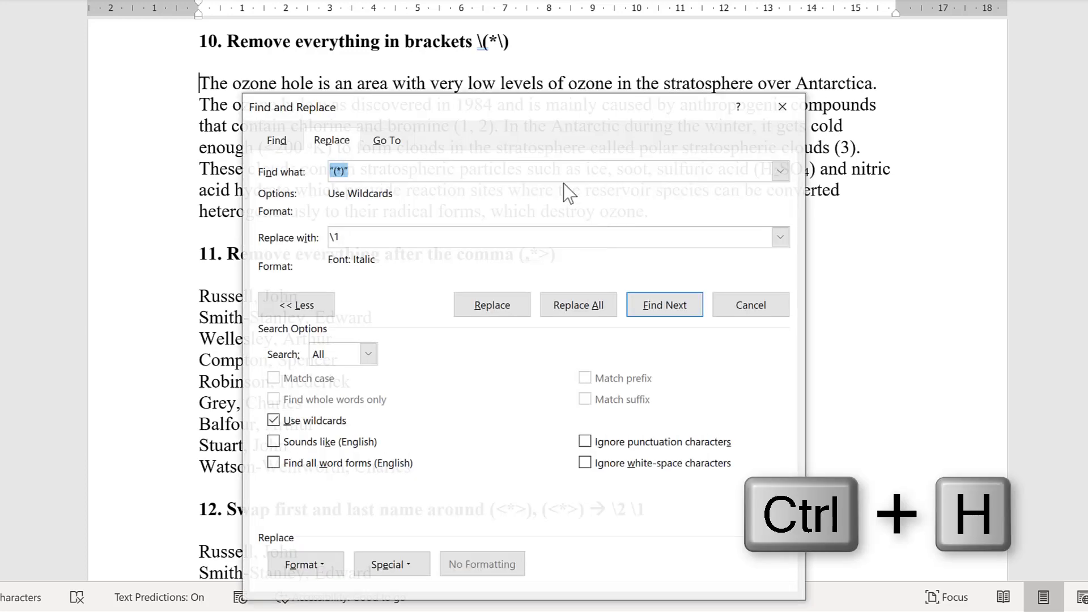
key(BackSpace)
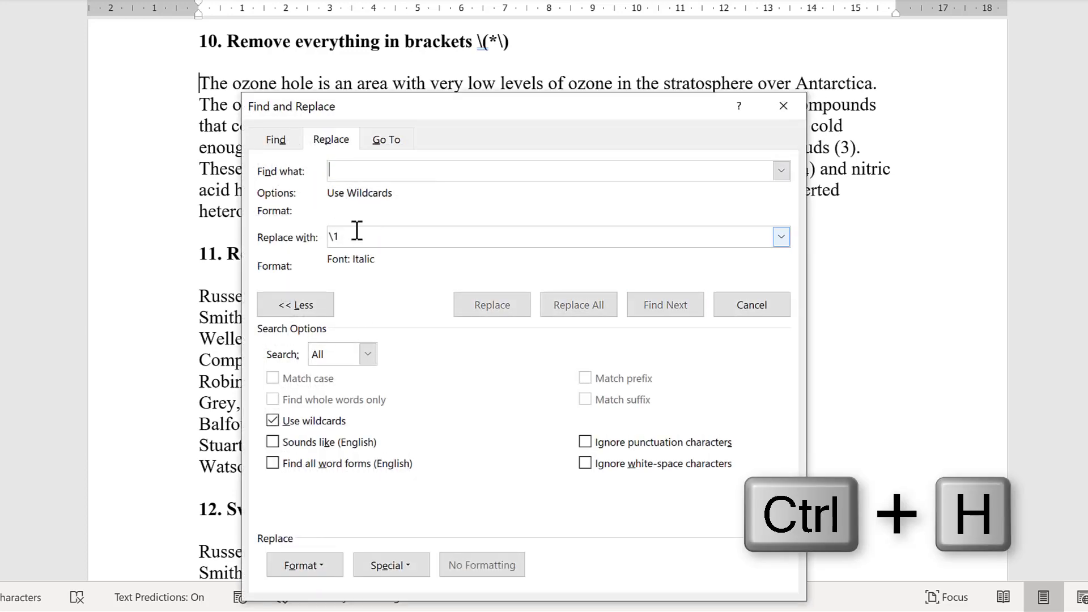
drag(357, 232, 305, 247)
click(482, 565)
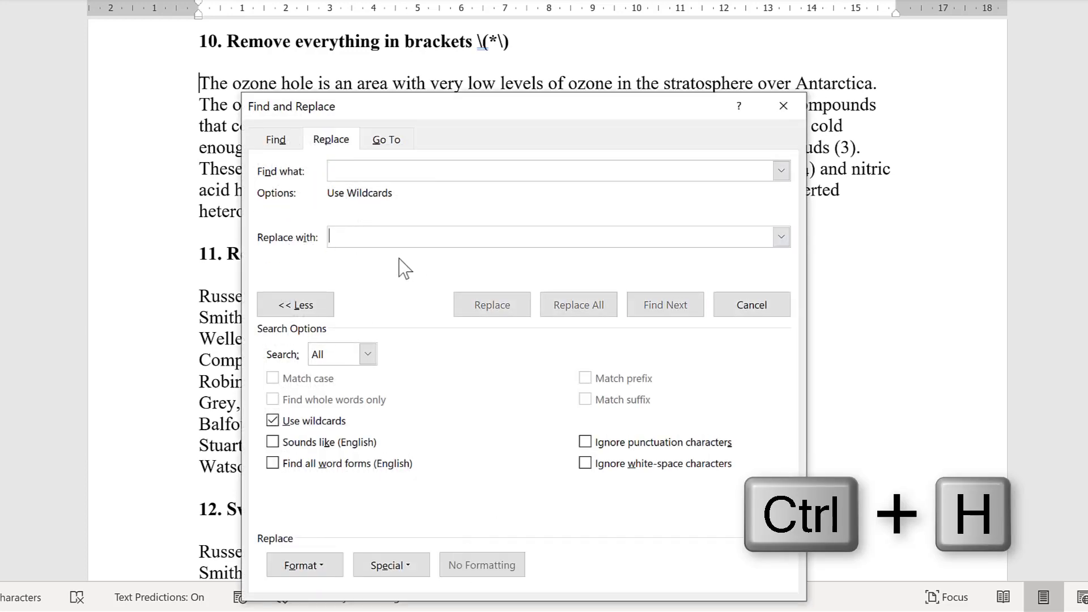
drag(501, 112, 739, 75)
Step: Set the wildcard search text to a space followed by \(*\), leaving the replacement empty
click(613, 142)
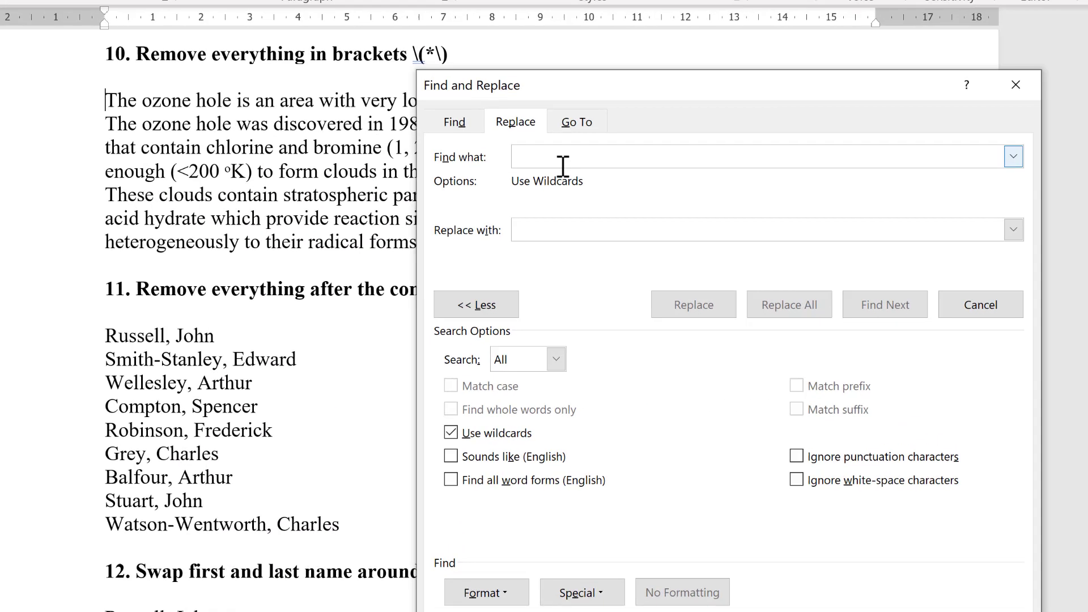
text((*)
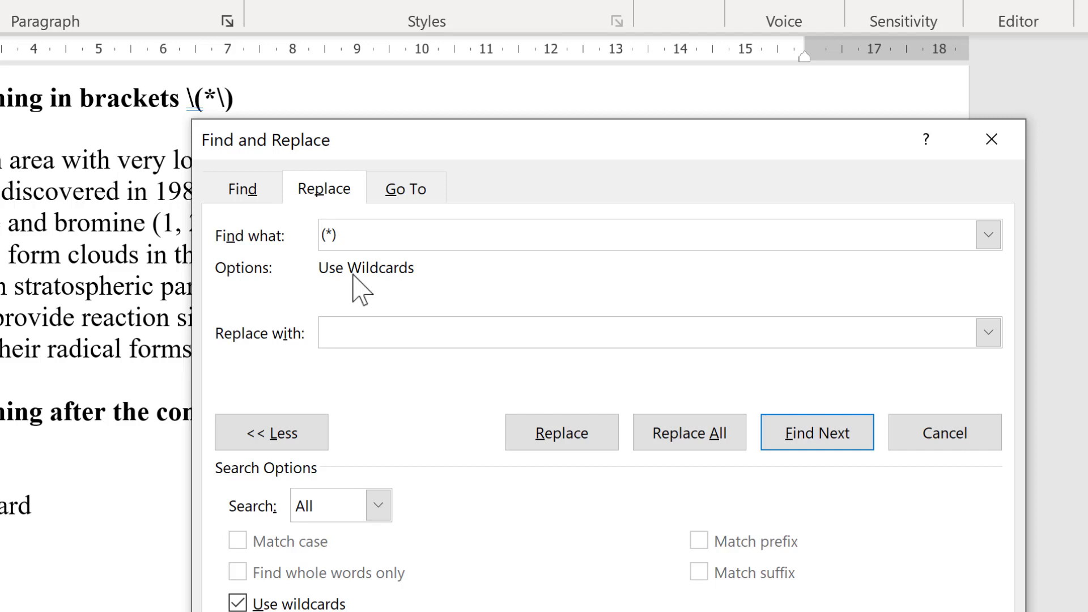
text(\)
click(339, 235)
text(\)
click(359, 236)
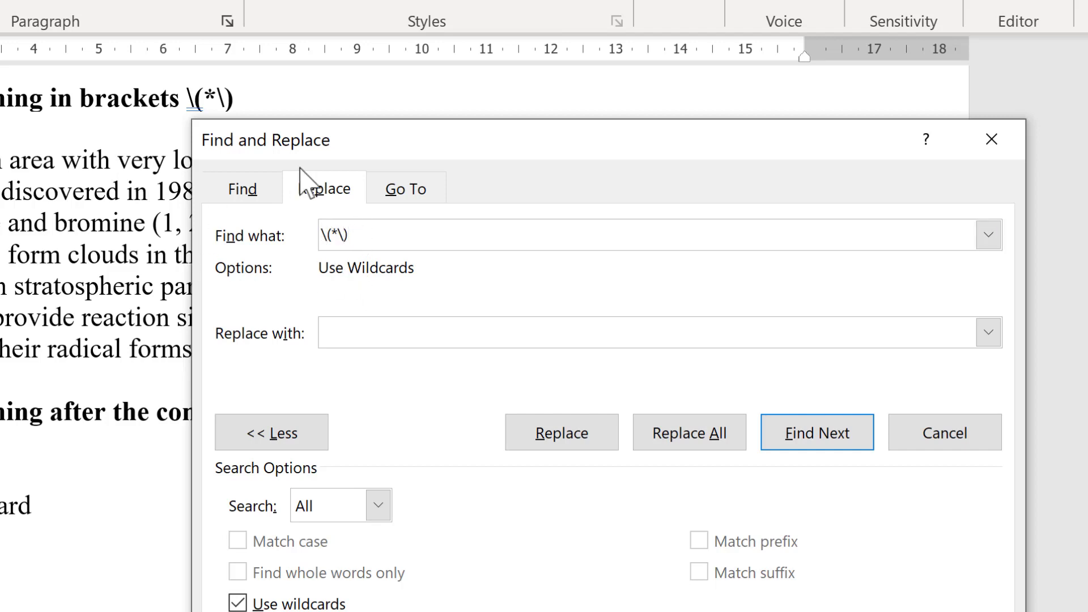
drag(347, 142, 428, 137)
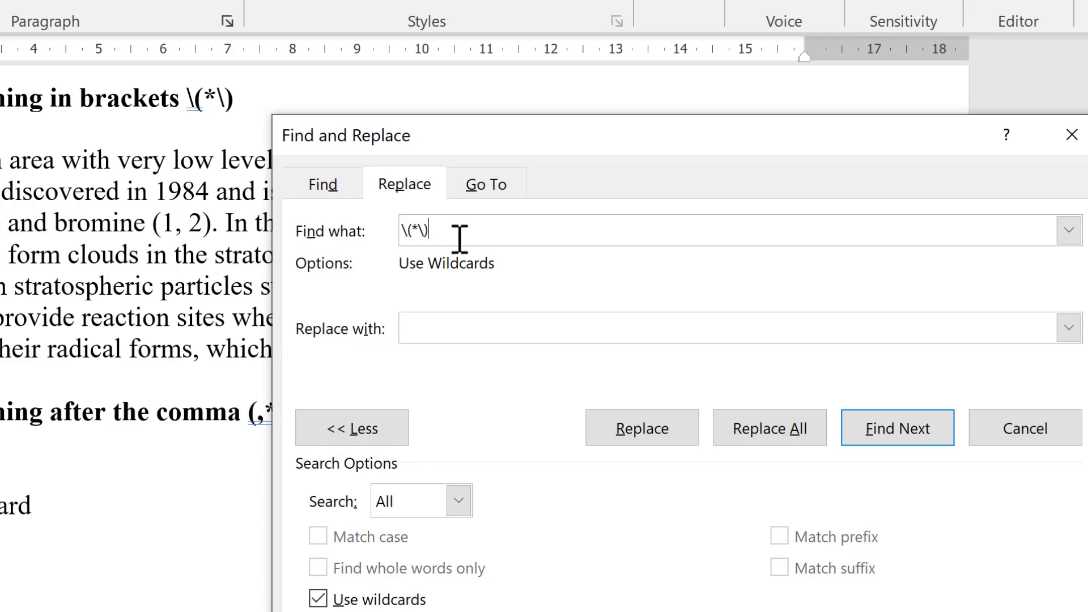
click(402, 231)
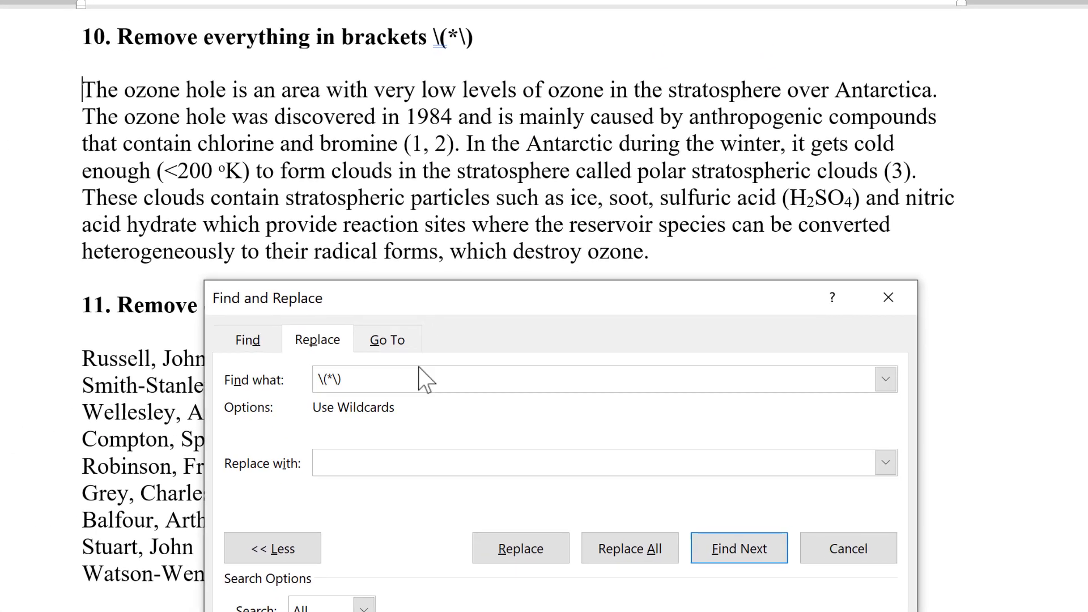
Step: Remove the four bracketed passages from the paragraph under heading 10 one at a time, and close the dialog
click(425, 605)
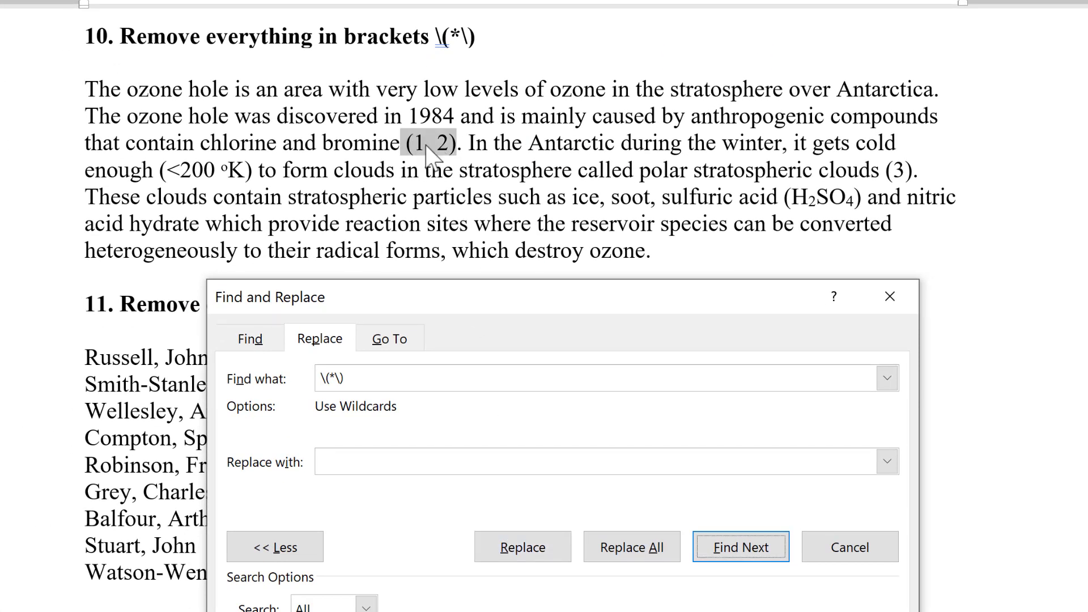
click(554, 551)
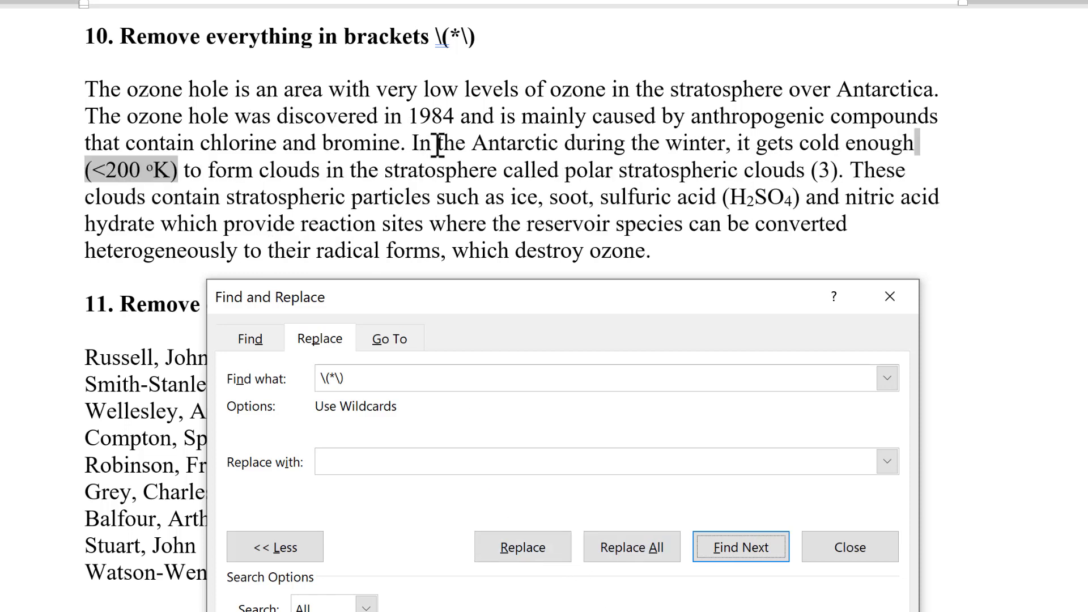
click(526, 548)
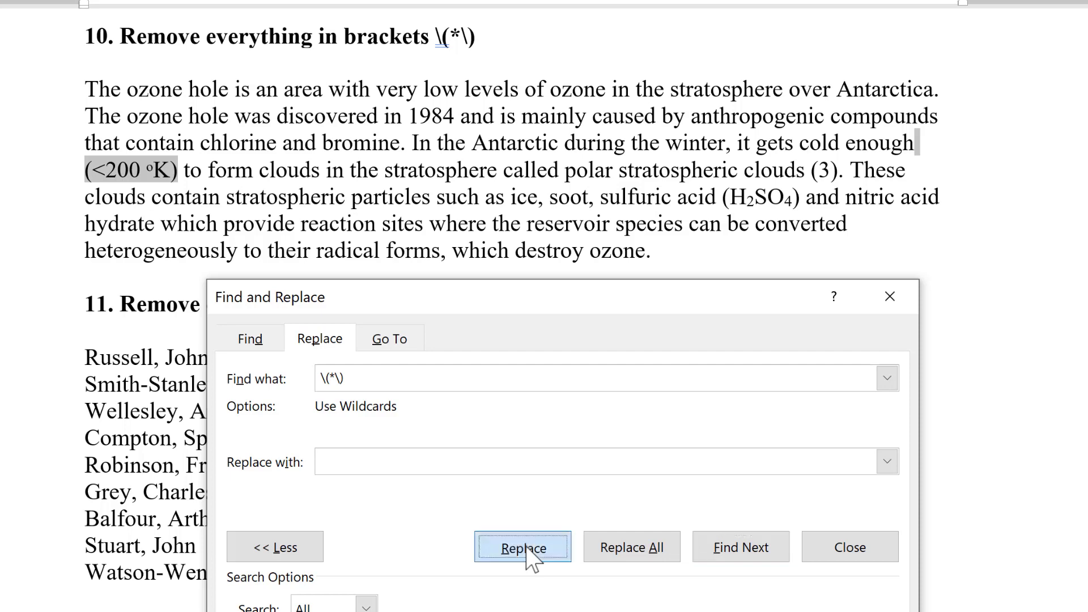
click(527, 548)
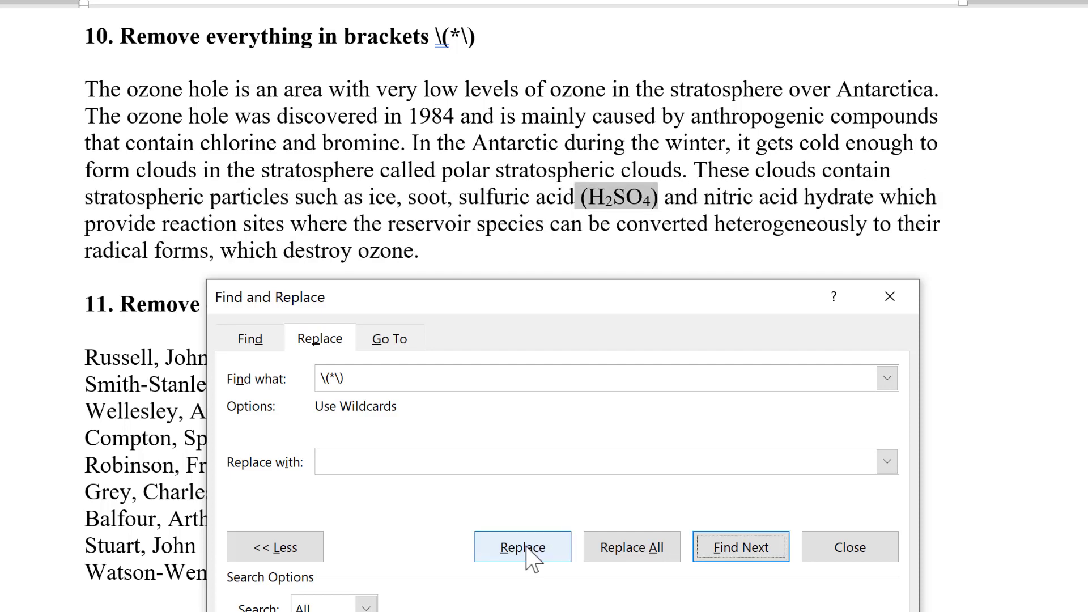
click(526, 549)
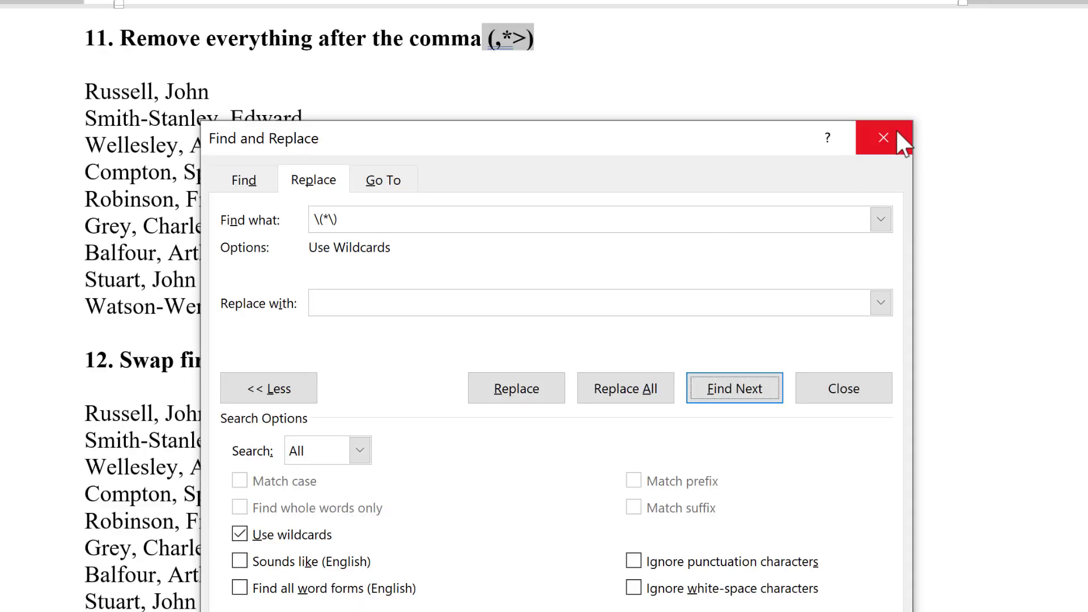
click(896, 133)
click(351, 85)
scroll(690, 184, up, 4)
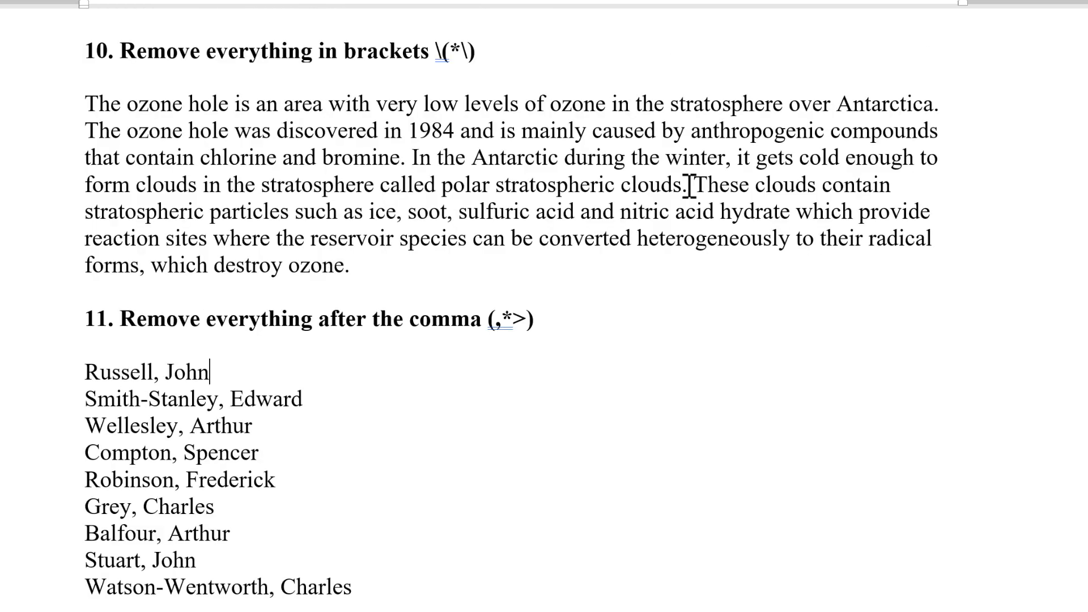
Step: Select the name list under heading 11 and set the wildcard search text to ,*> with an empty replacement in Find and Replace
scroll(690, 184, down, 4)
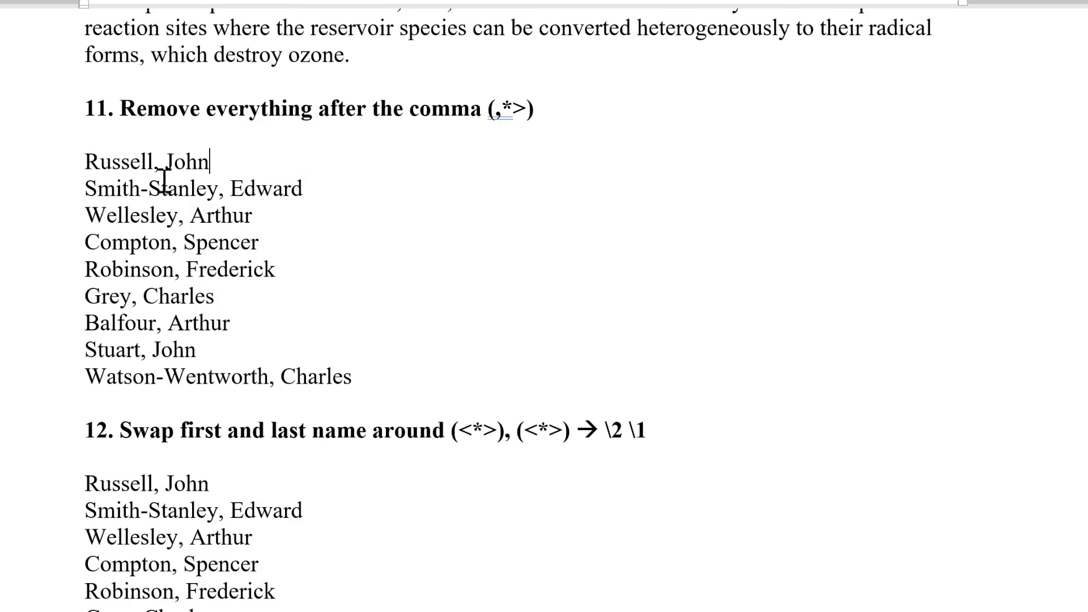
click(86, 163)
drag(225, 248, 354, 376)
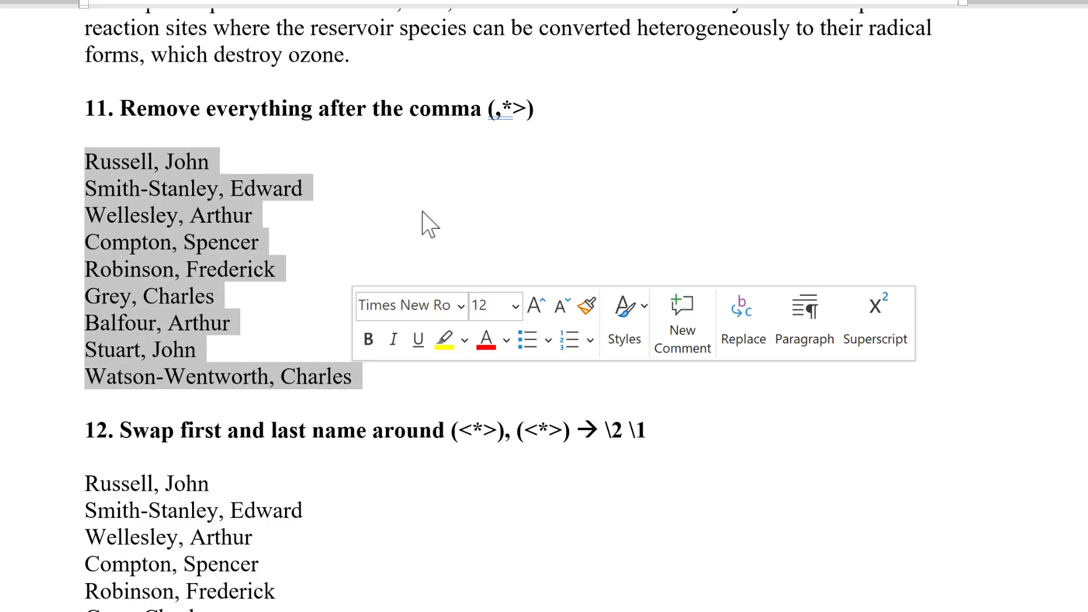
key(ctrl+h)
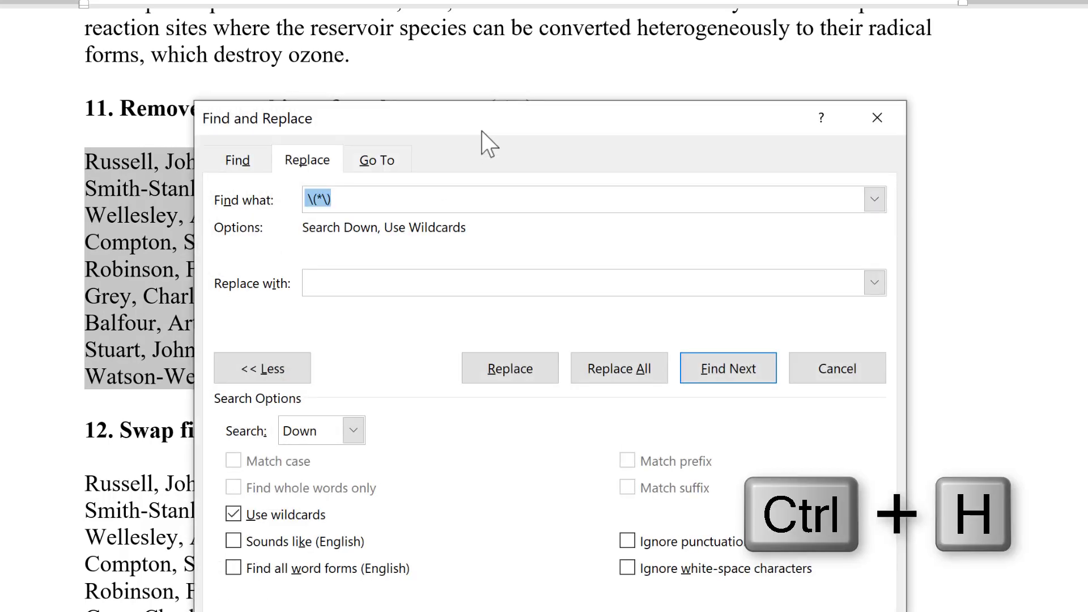
drag(481, 131, 851, 82)
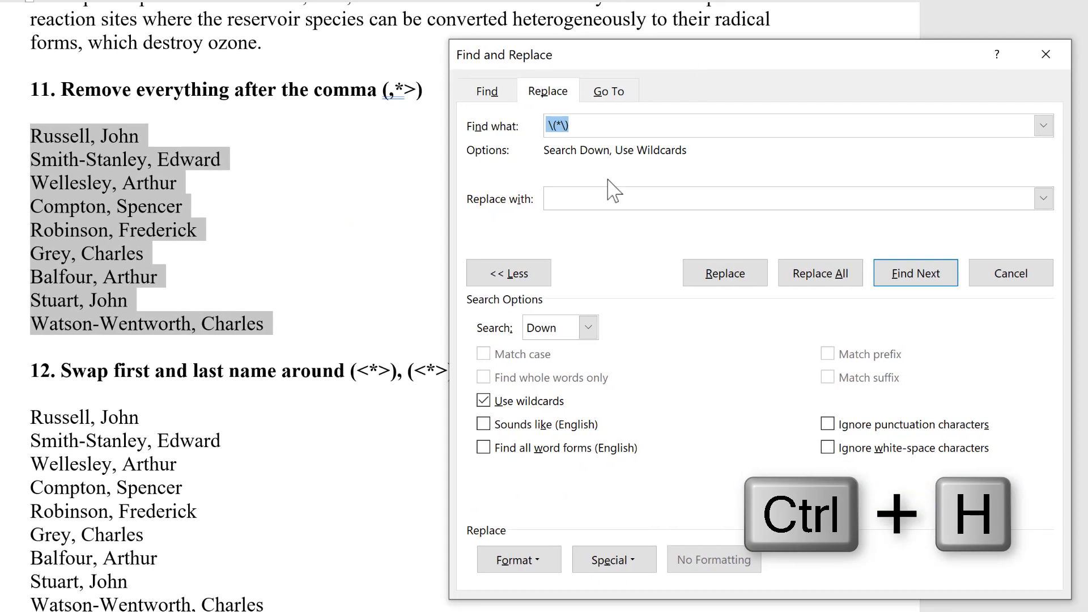
key(BackSpace)
text(,*)
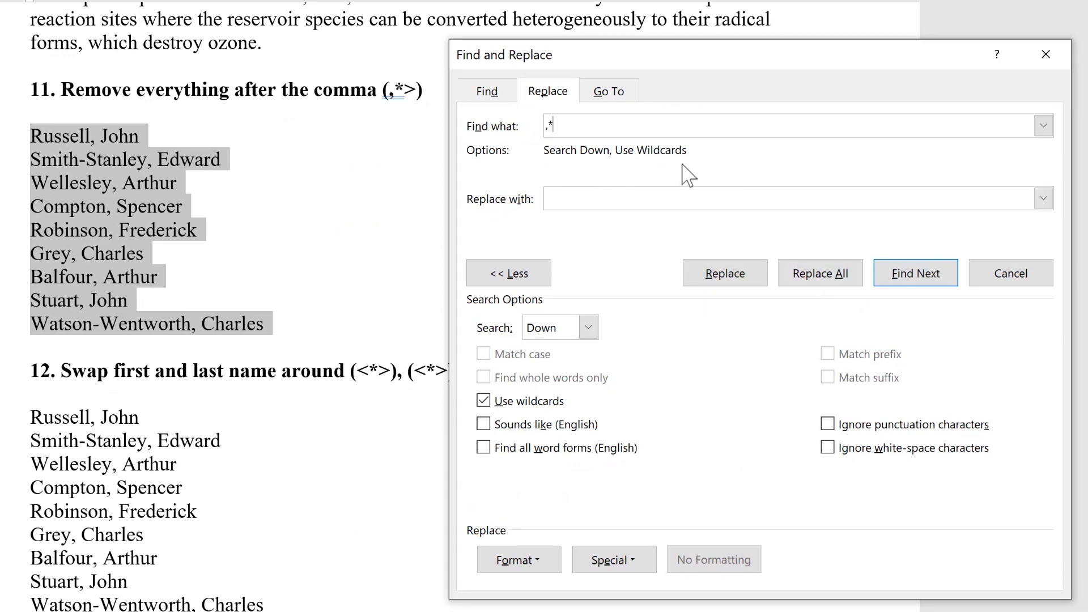
click(626, 567)
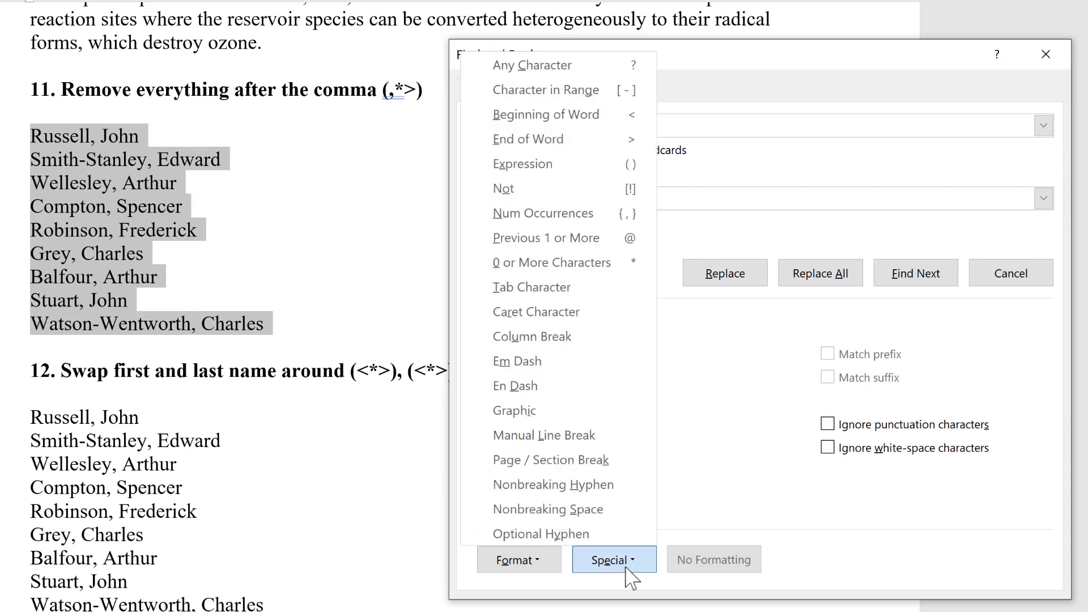
click(633, 149)
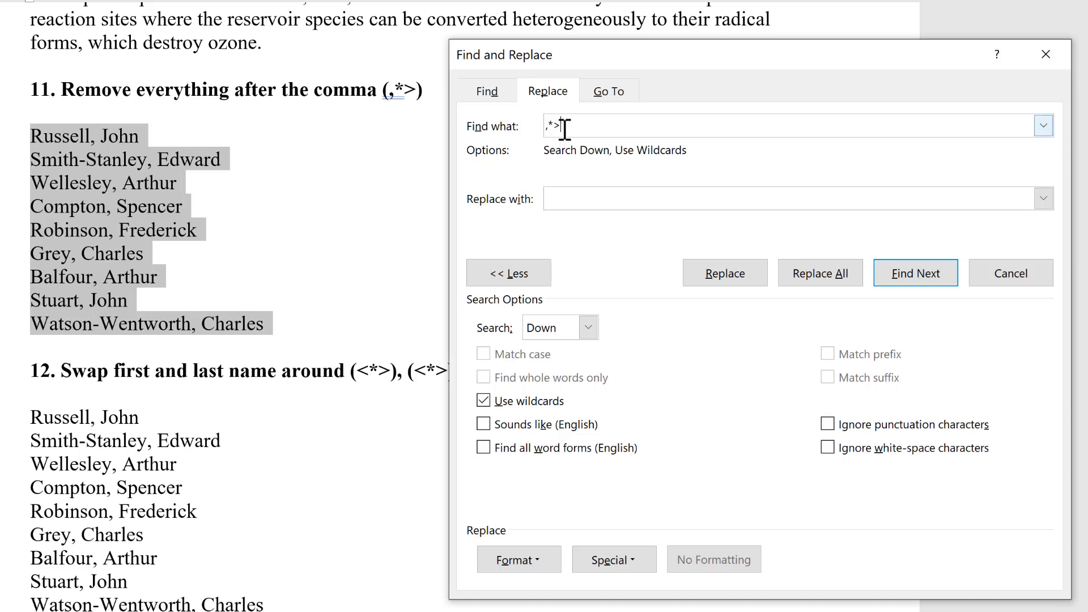
drag(563, 126, 549, 126)
Step: Remove the comma and following first name from all selected names at once, decline searching the rest of the document, and close the dialog
click(812, 275)
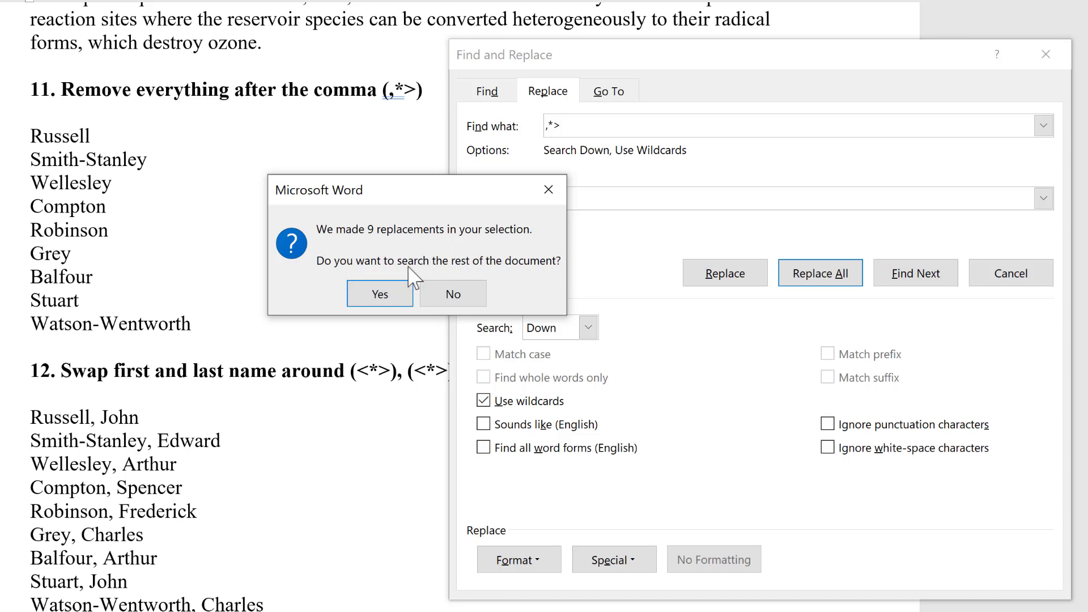
click(453, 294)
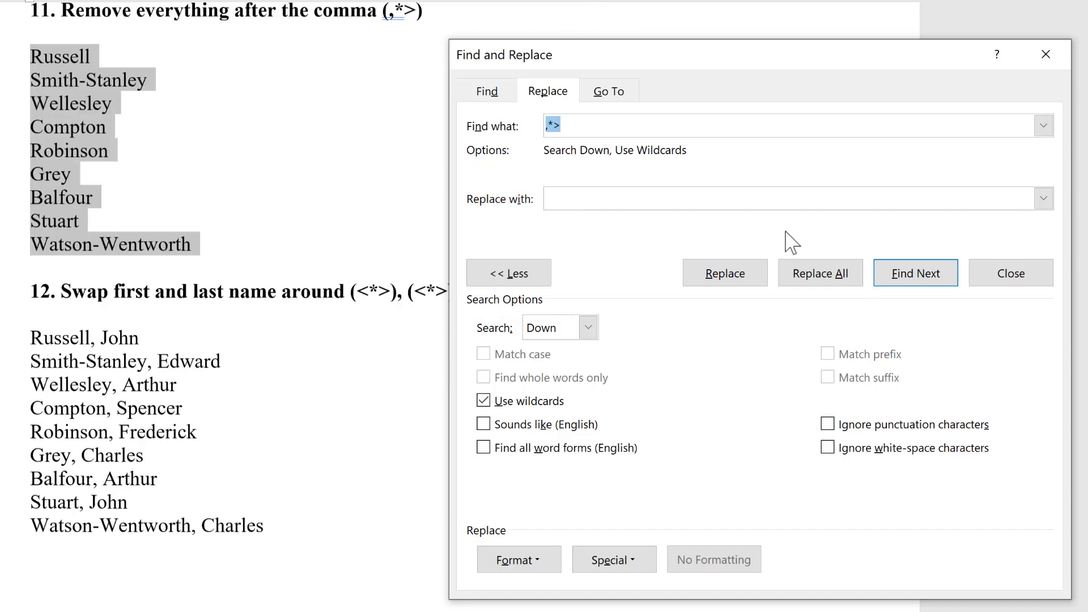
click(1042, 51)
Step: Select the name list under heading 12 and enter <*>, <*> as the wildcard search text in Find and Replace
click(165, 323)
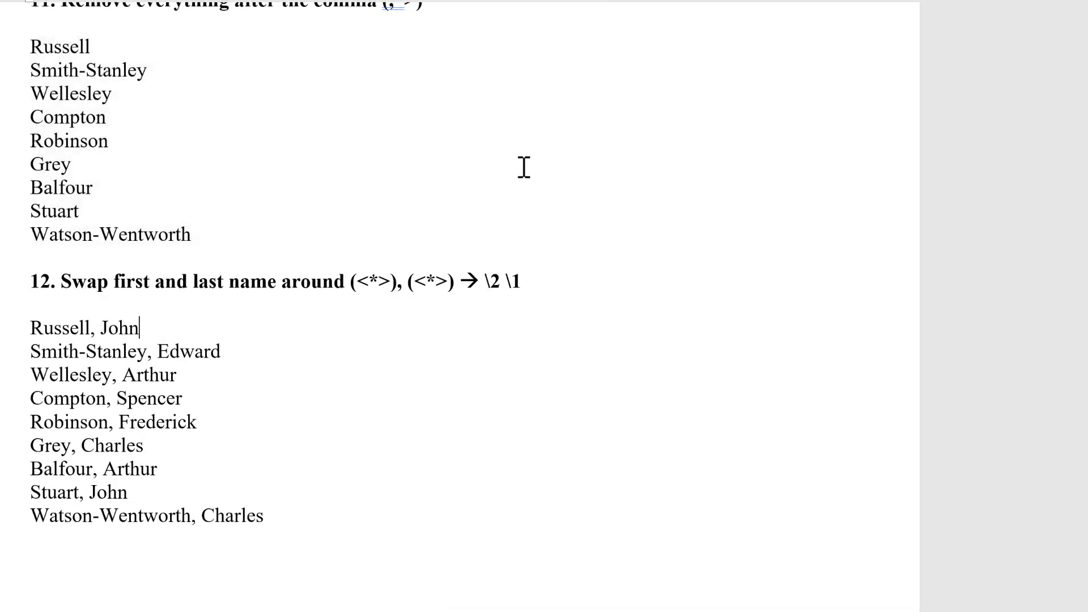
scroll(522, 168, down, 2)
scroll(522, 164, down, 1)
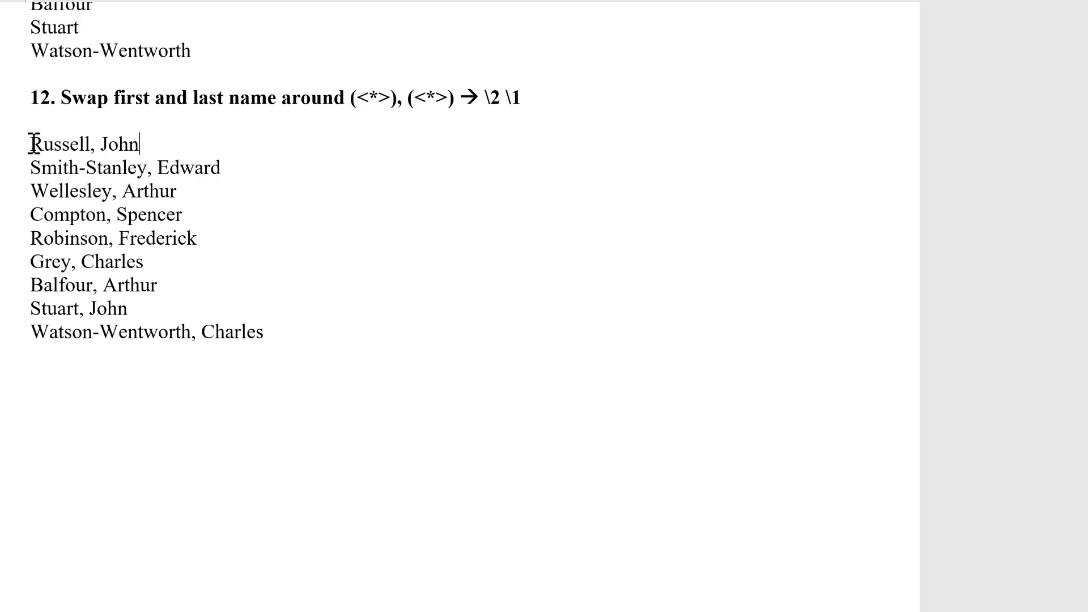
drag(32, 141, 264, 331)
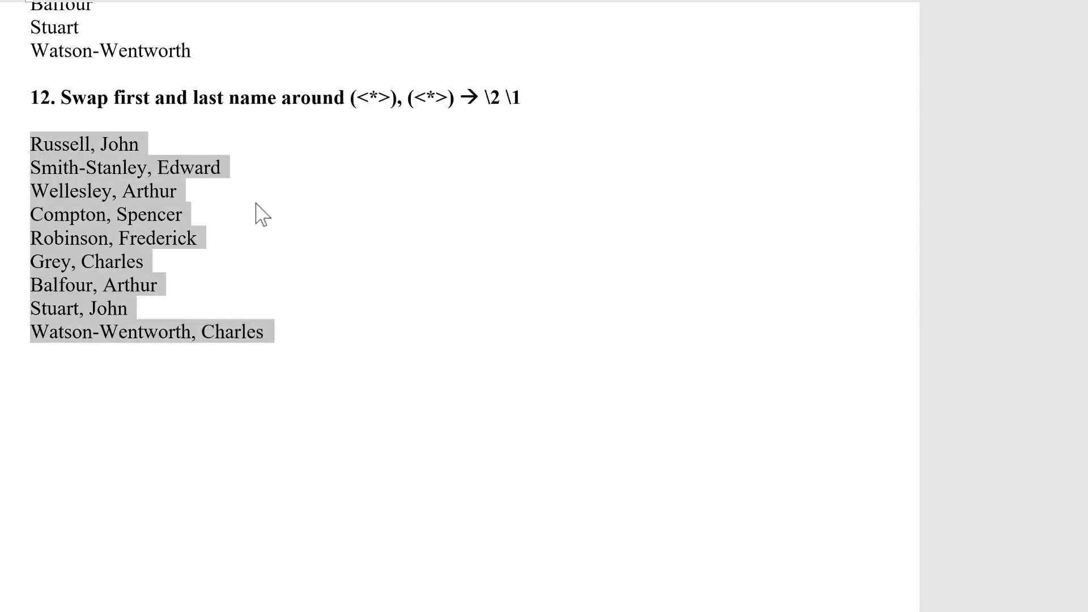
key(ctrl+h)
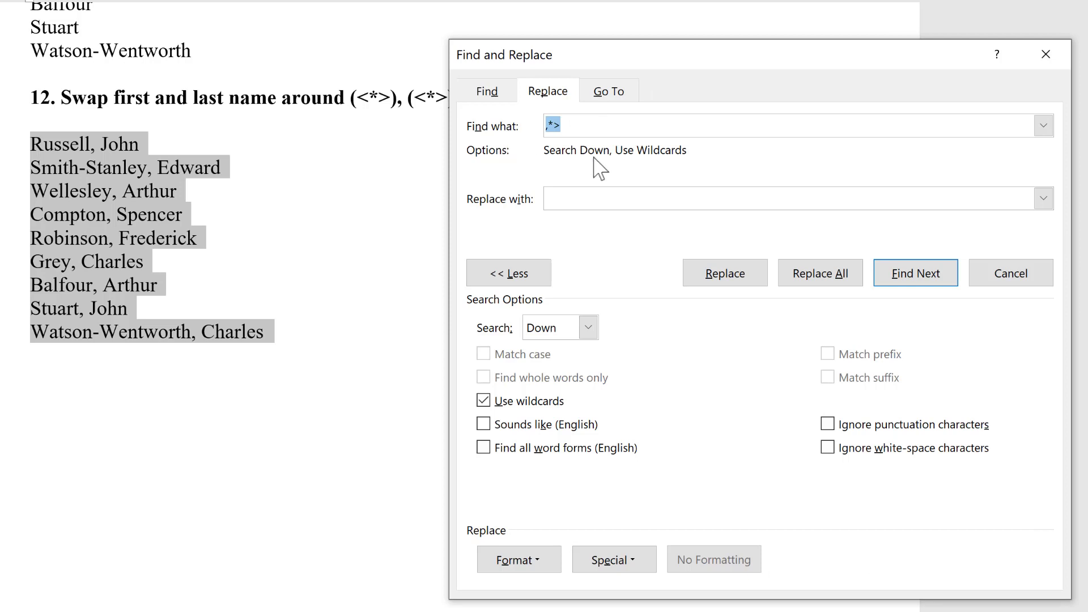
key(Delete)
click(634, 561)
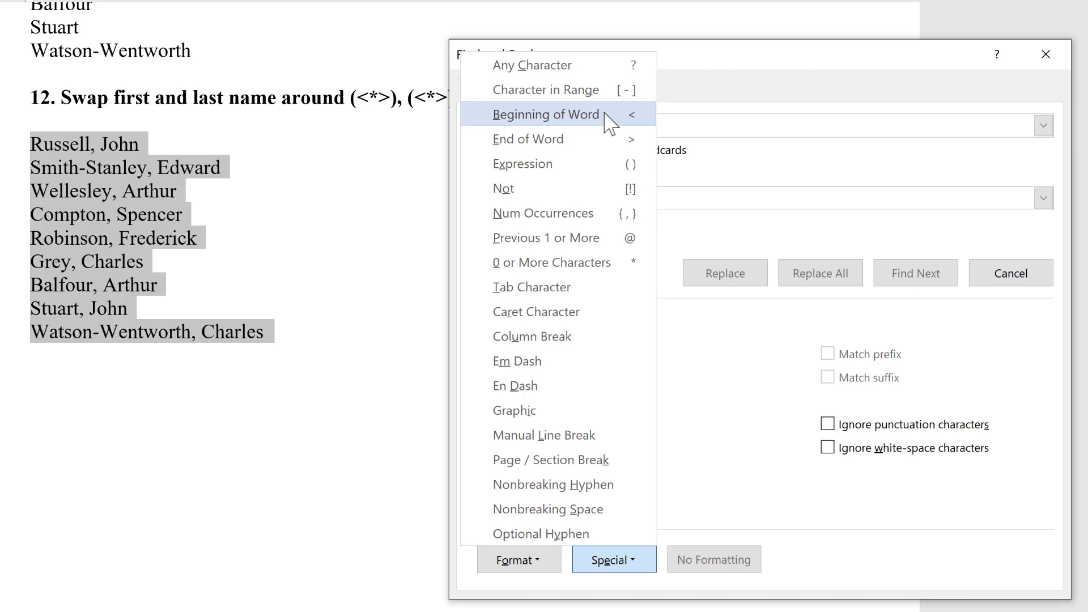
click(604, 114)
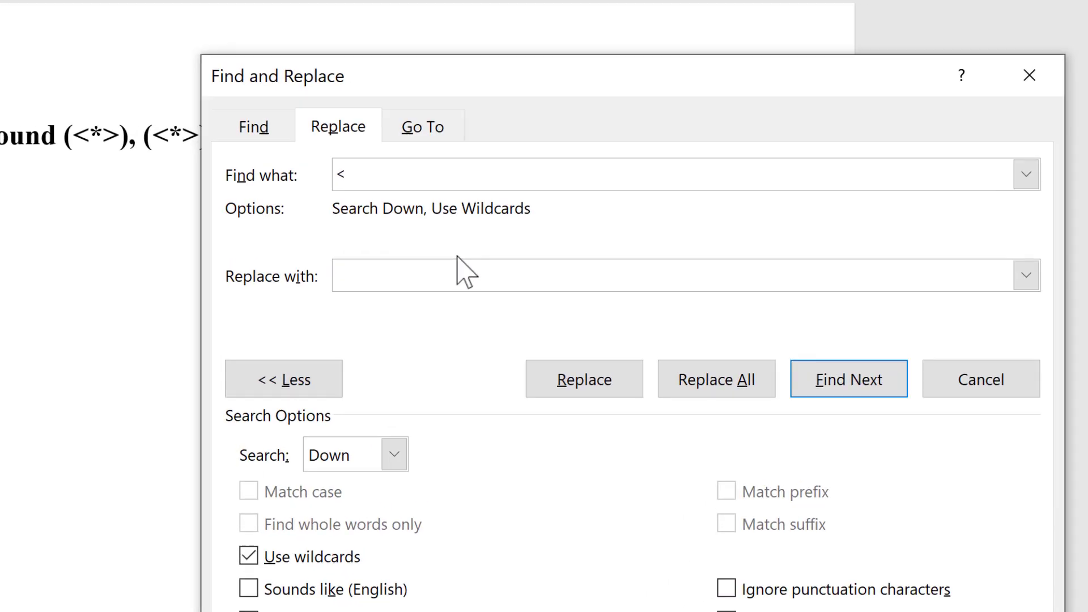
text(*)
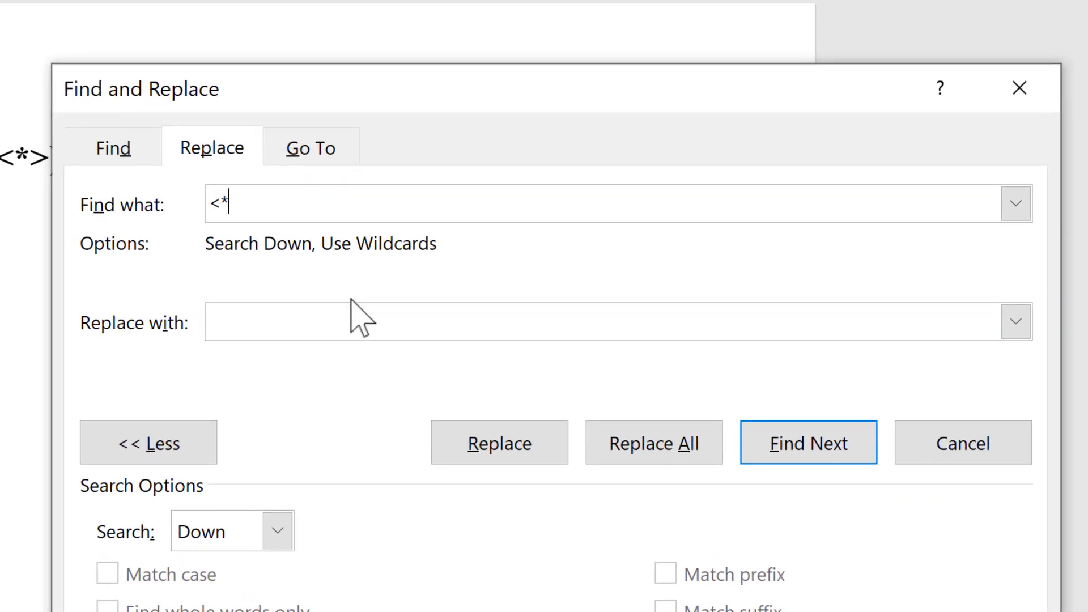
text(>)
text(, <*>)
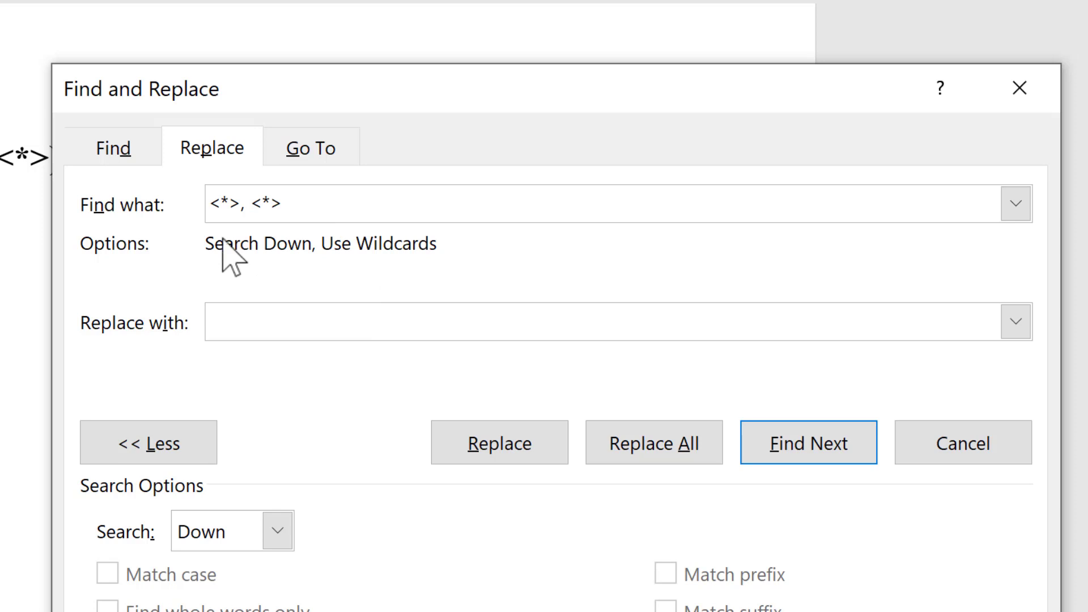
Step: Enclose each word expression in parentheses so the search text reads (<*>), (<*>)
click(213, 204)
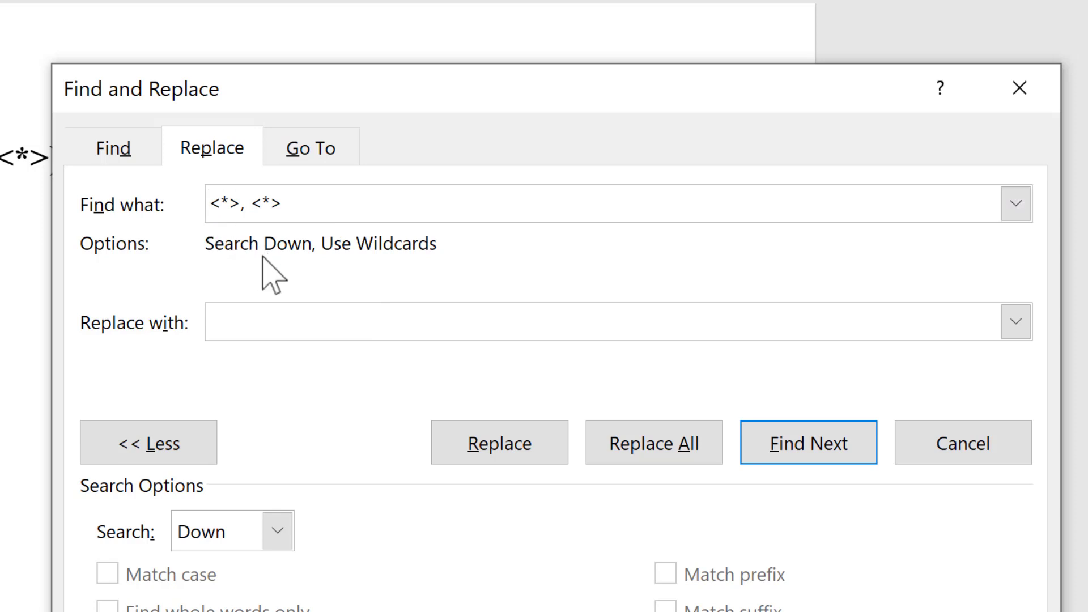
text(()
key(Right)
key(Right)
key(Right)
text(), ()
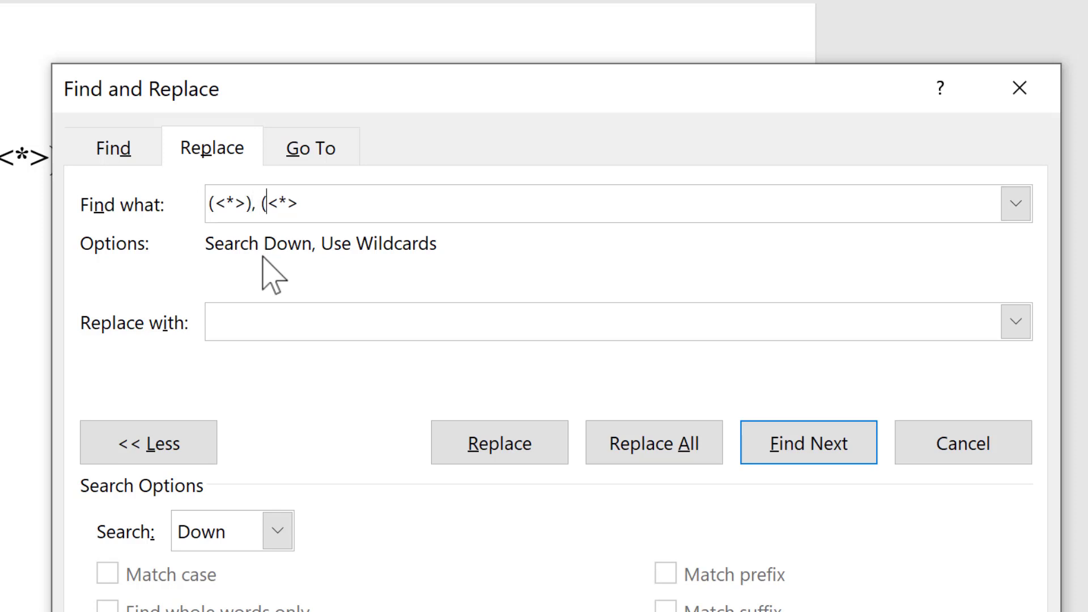
key(Right)
key(Right)
key(Right)
text())
Step: Set the replacement text to \2 \1 so the second expression comes before the first
click(246, 323)
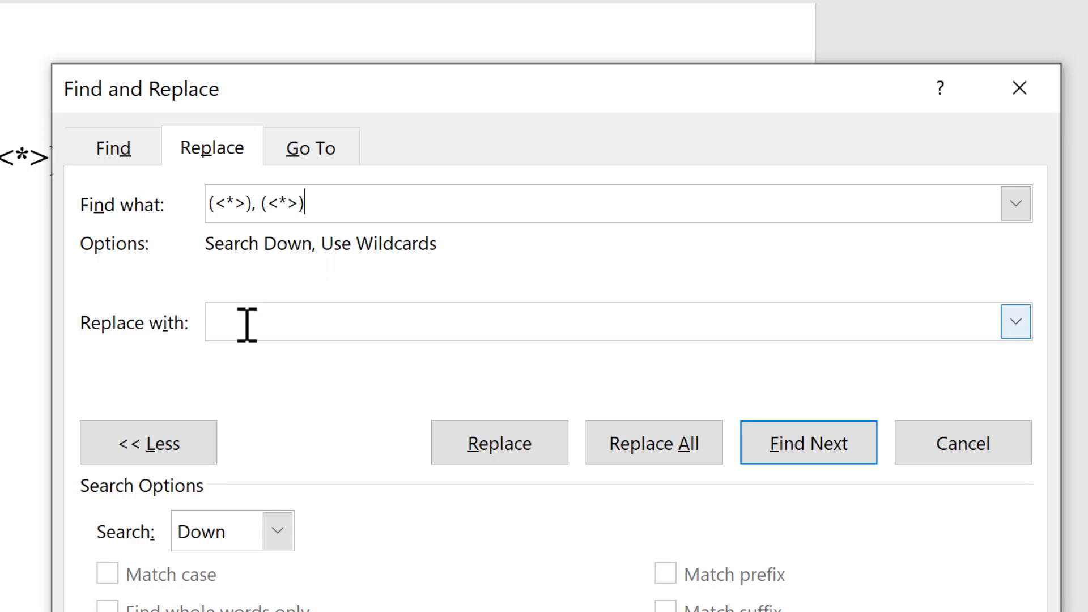
text(\1)
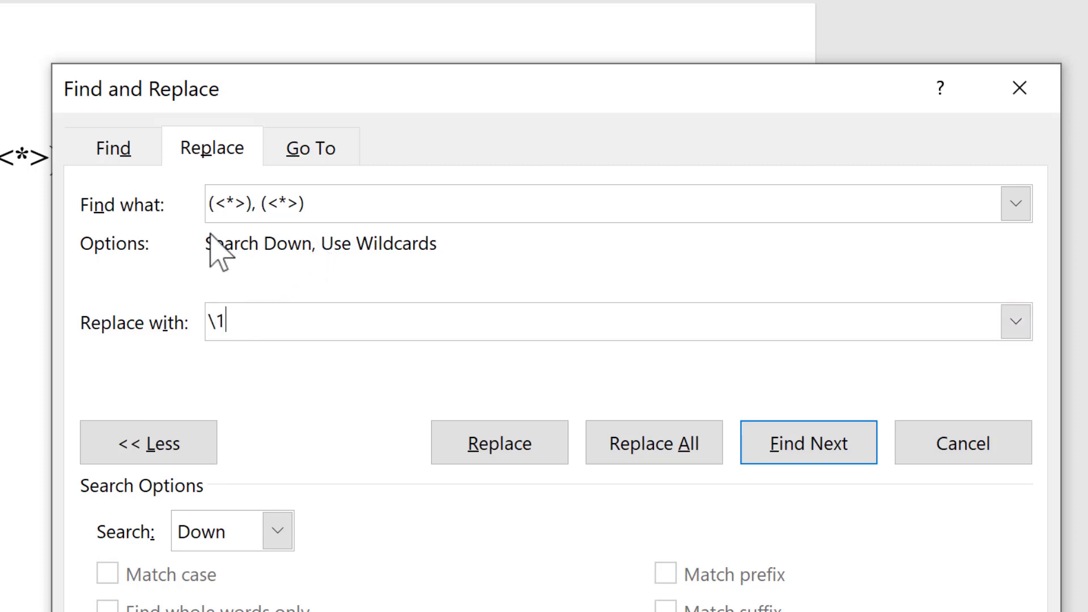
drag(216, 204, 246, 206)
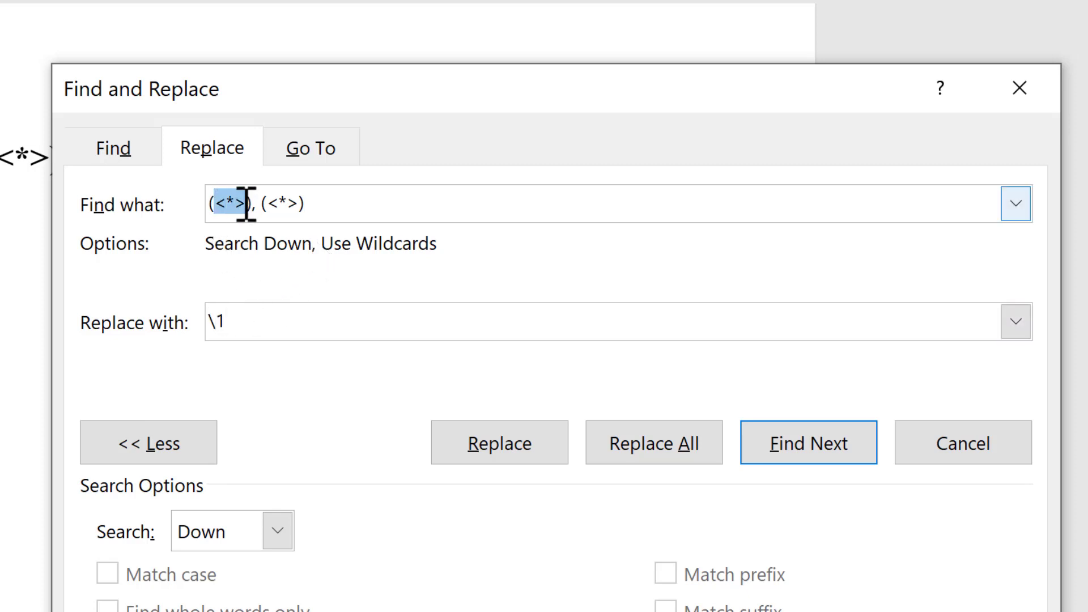
drag(211, 321, 253, 322)
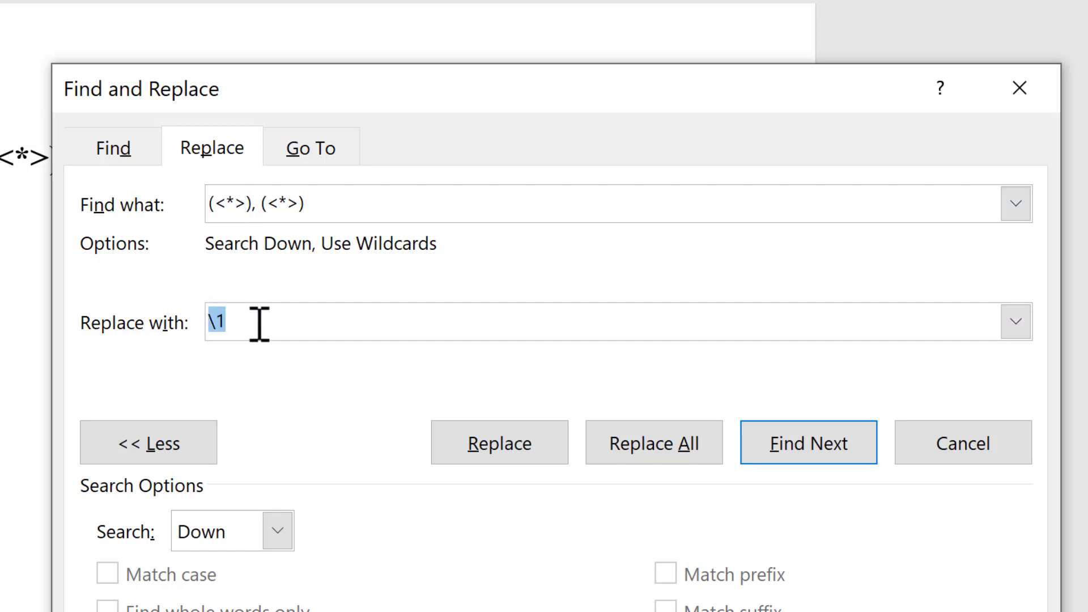
click(259, 324)
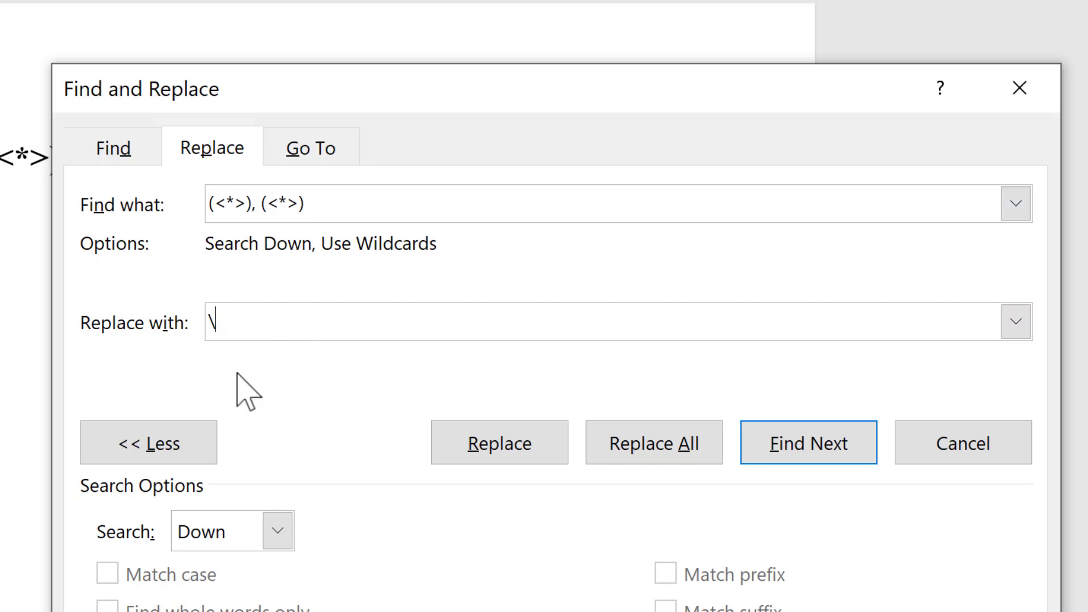
text(2)
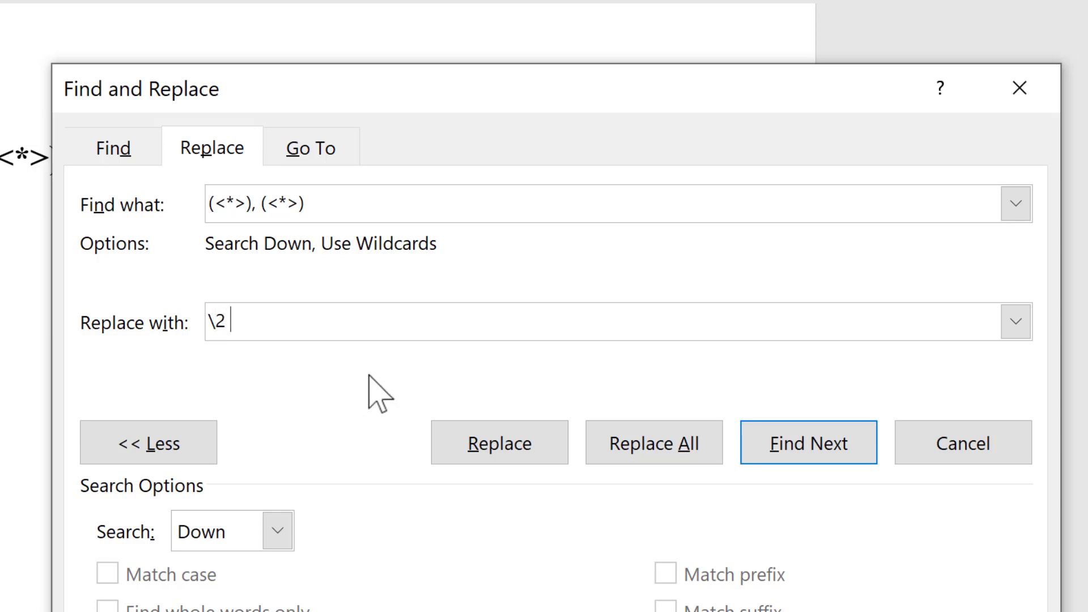
text( \1)
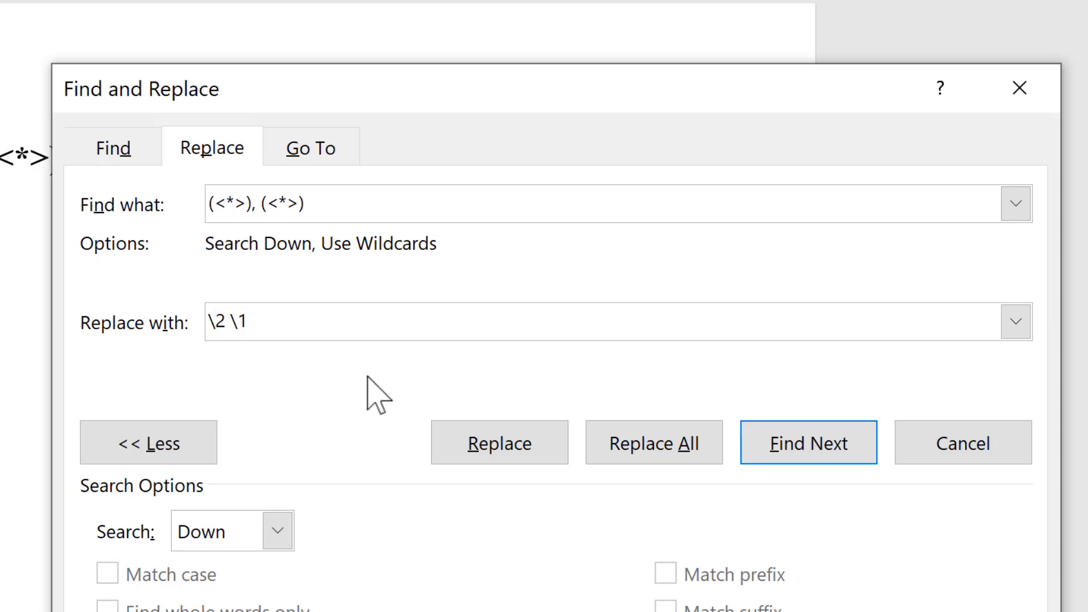
Step: Swap the first three names under heading 12 one at a time, replace all the remaining ones, decline further searching, and close the dialog
click(479, 443)
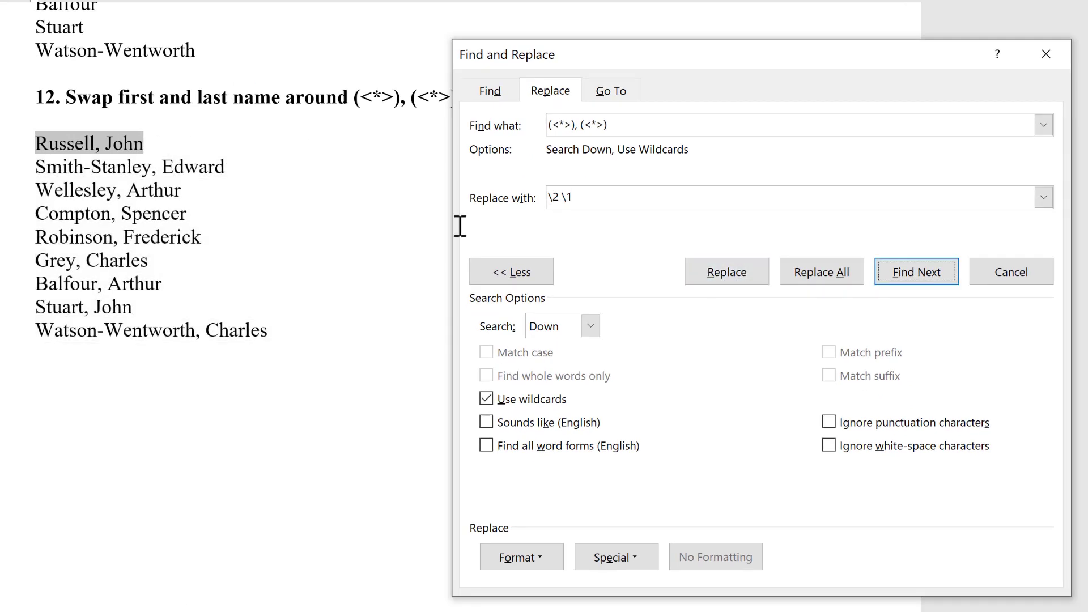
click(700, 280)
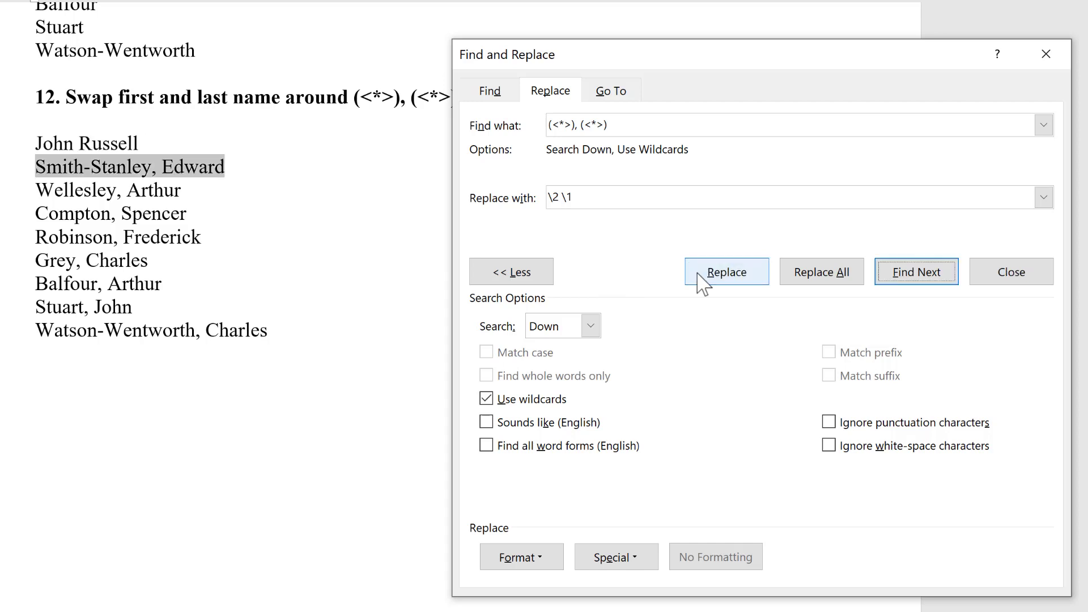
click(702, 280)
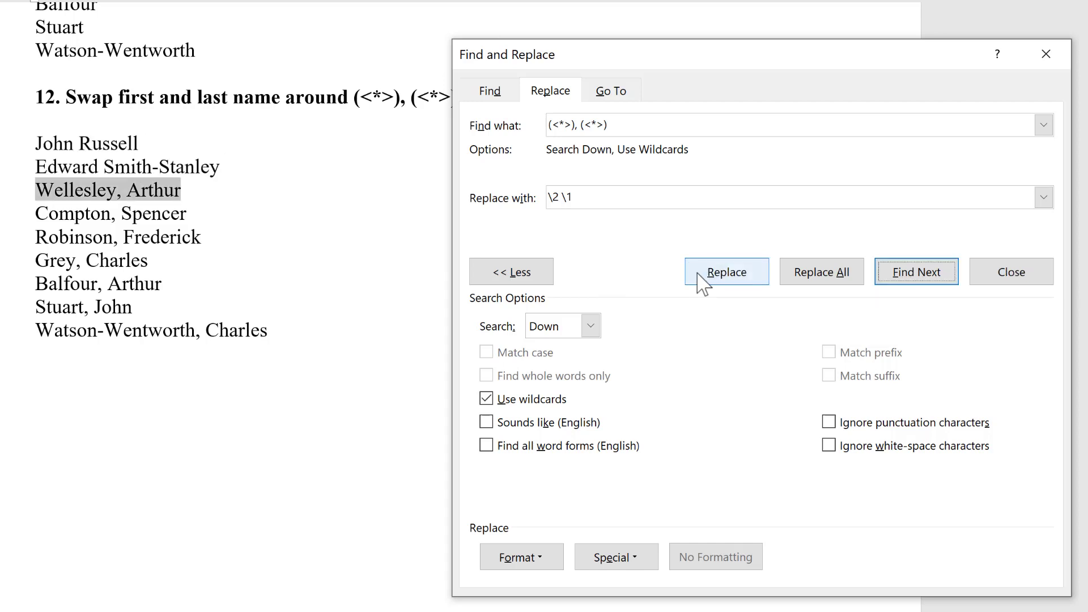
click(699, 276)
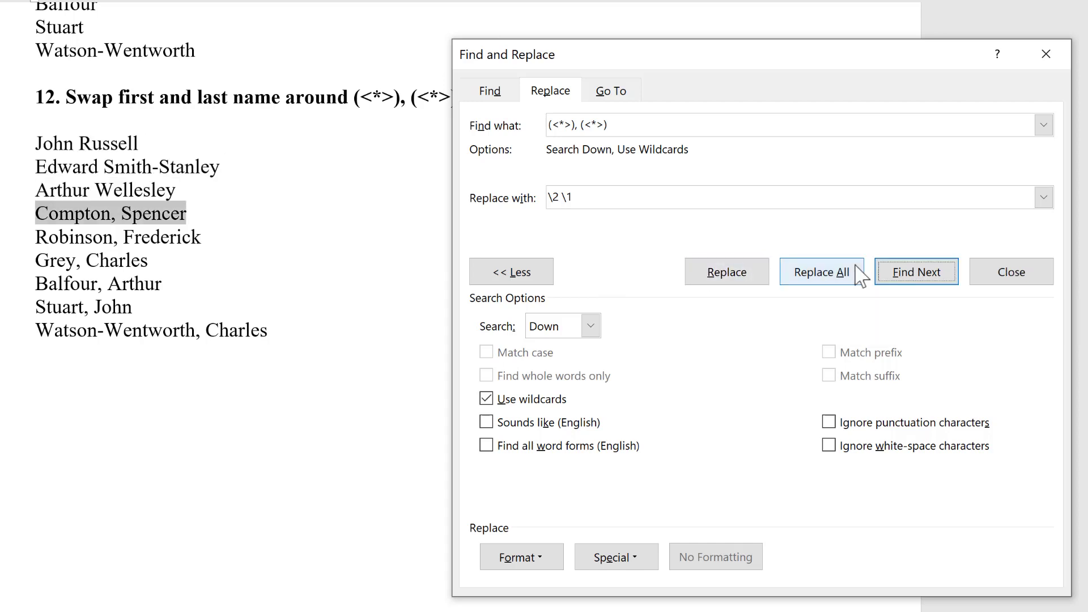
click(836, 276)
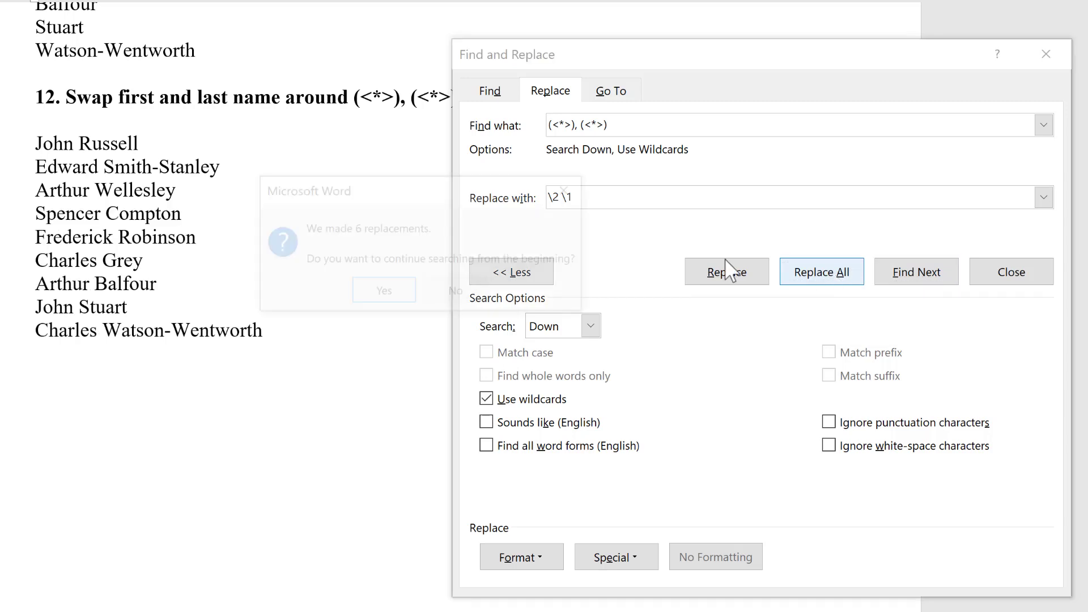
click(472, 292)
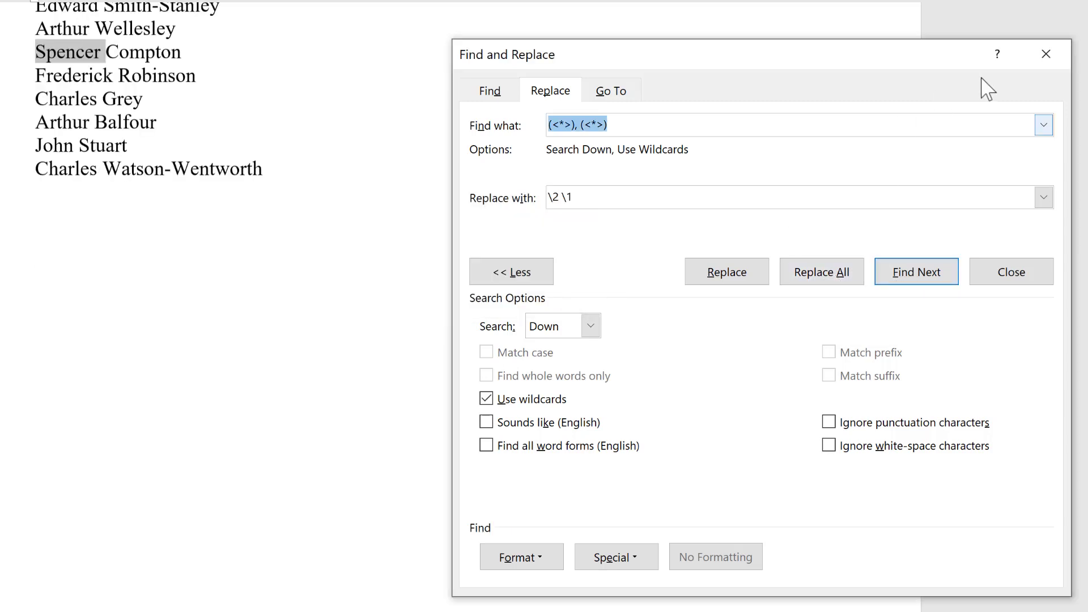
click(1042, 56)
click(450, 384)
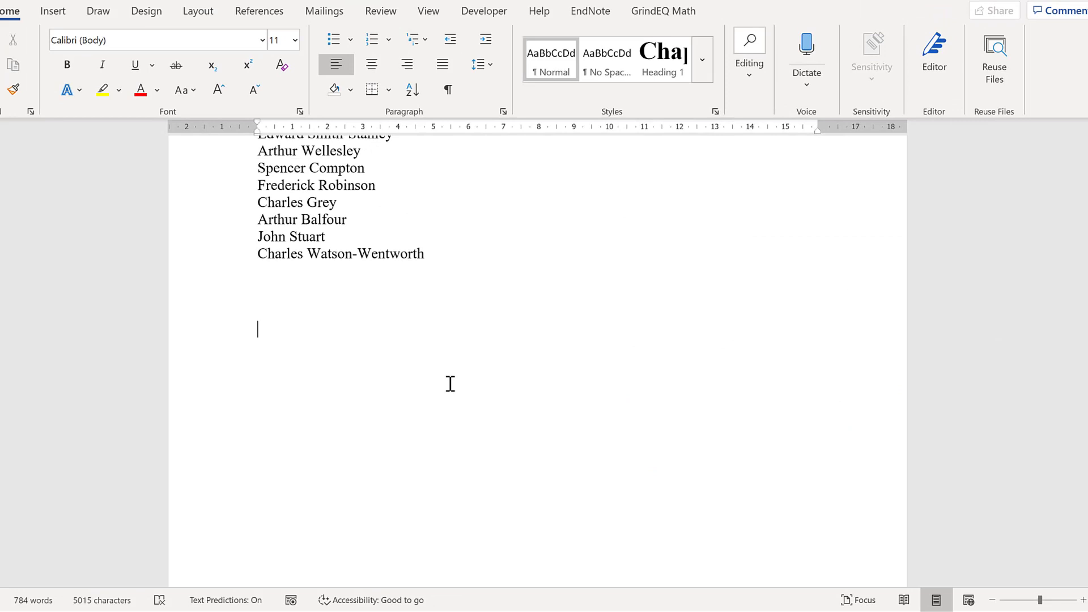
scroll(450, 384, up, 7)
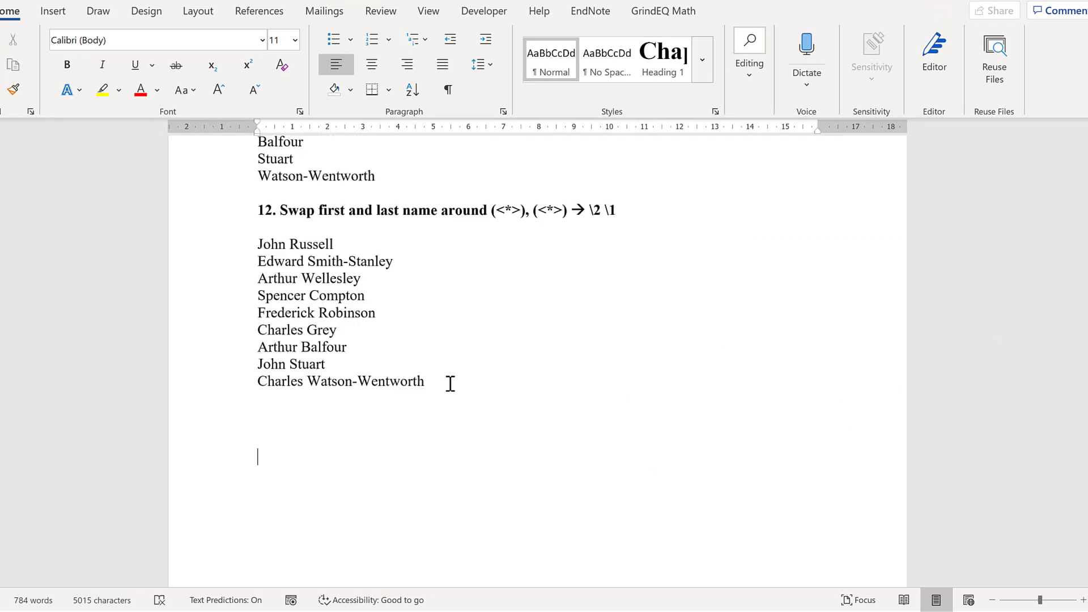
scroll(450, 383, up, 8)
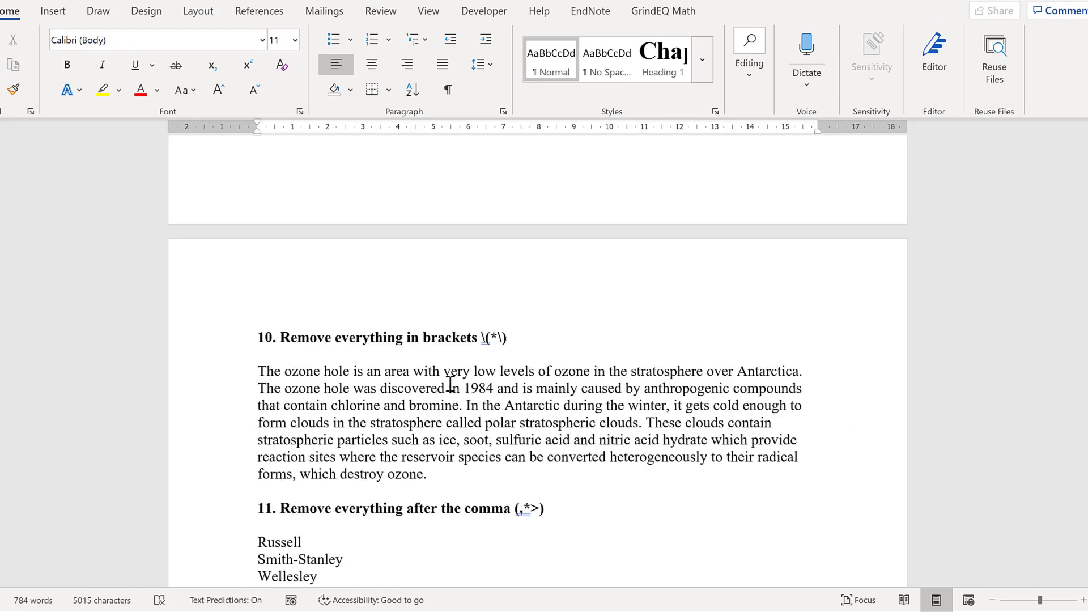
Step: Review the find and replace examples from heading 10 back to heading 1 at the start of the document
scroll(449, 383, up, 5)
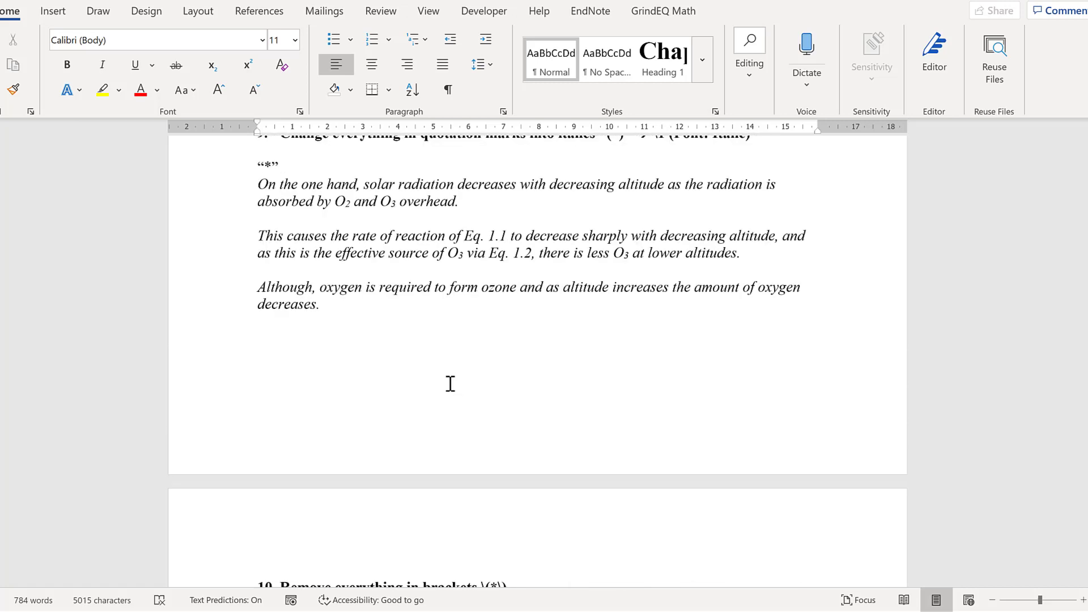
scroll(449, 384, up, 7)
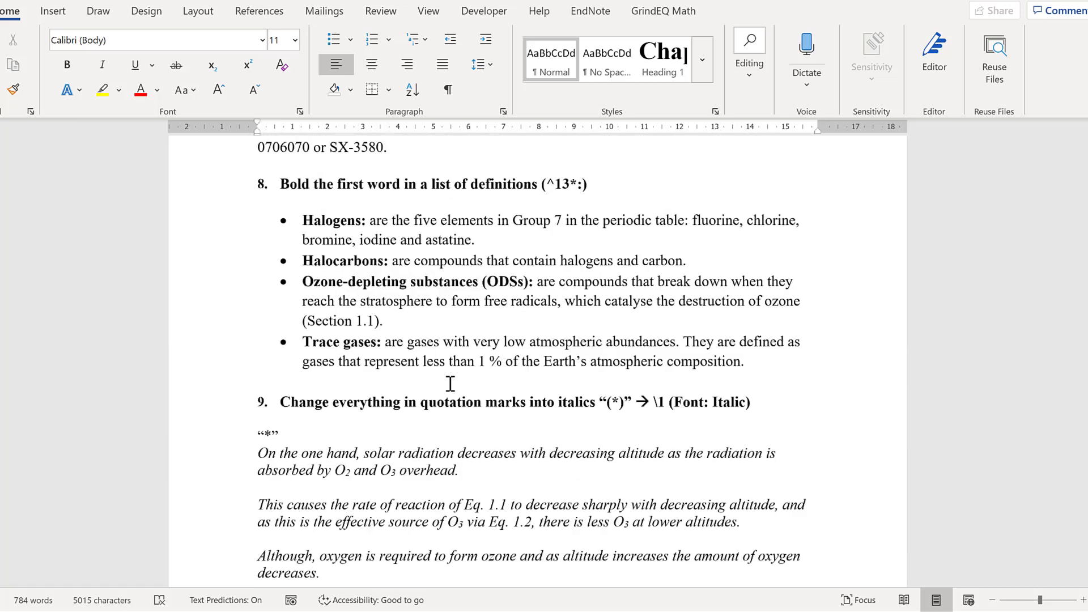
scroll(450, 383, up, 7)
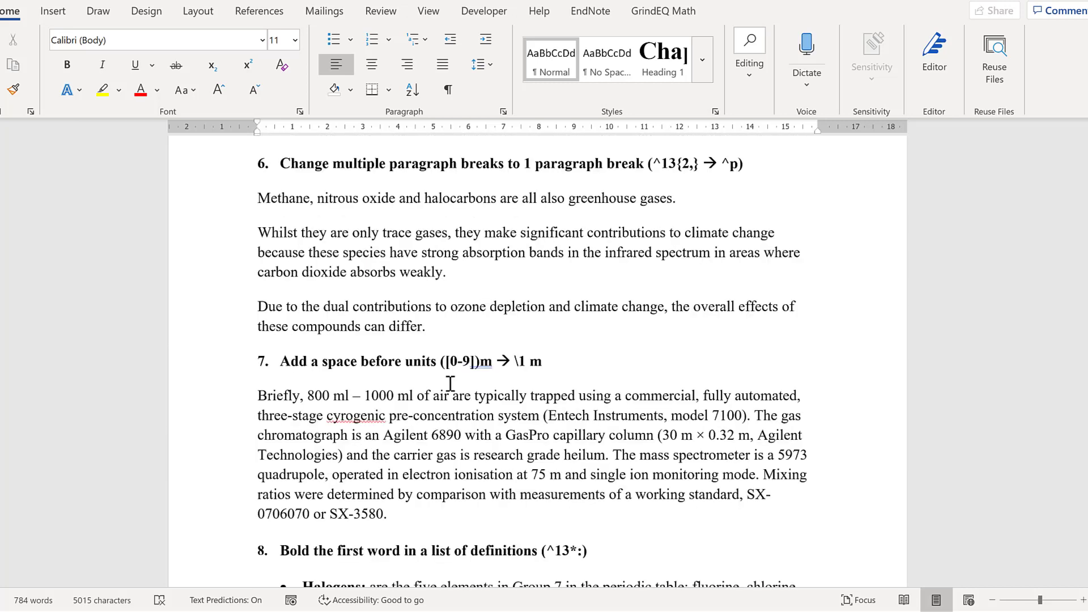
scroll(450, 383, up, 9)
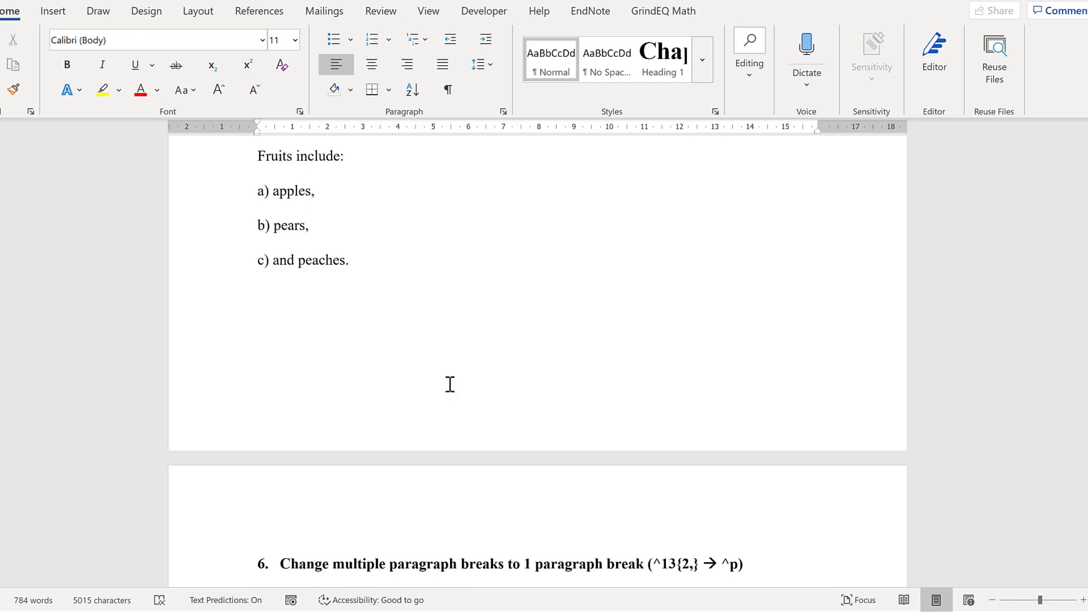
scroll(450, 384, up, 9)
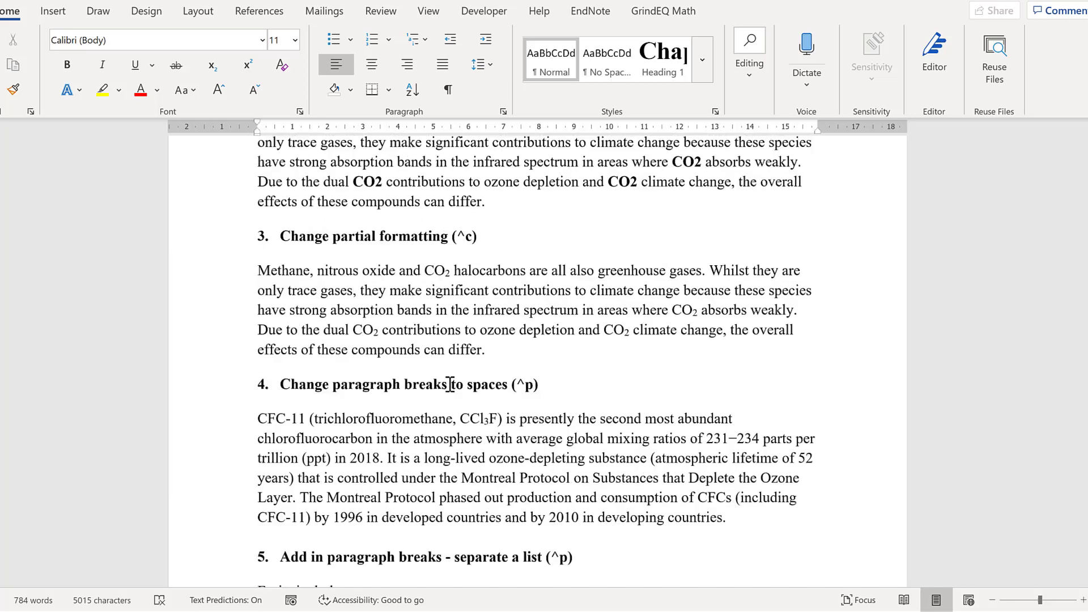
scroll(450, 384, up, 1)
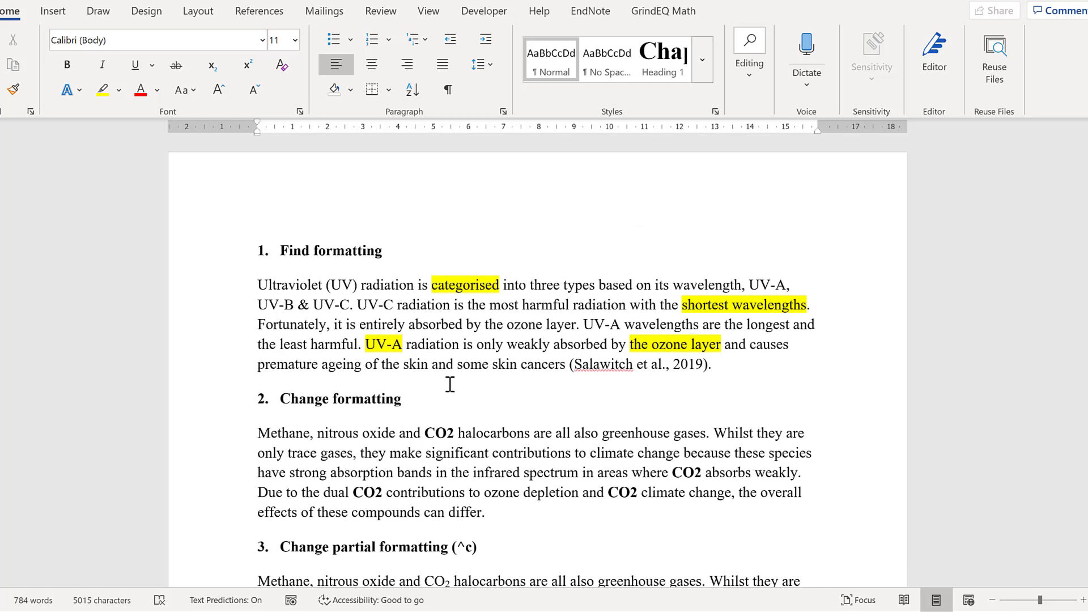